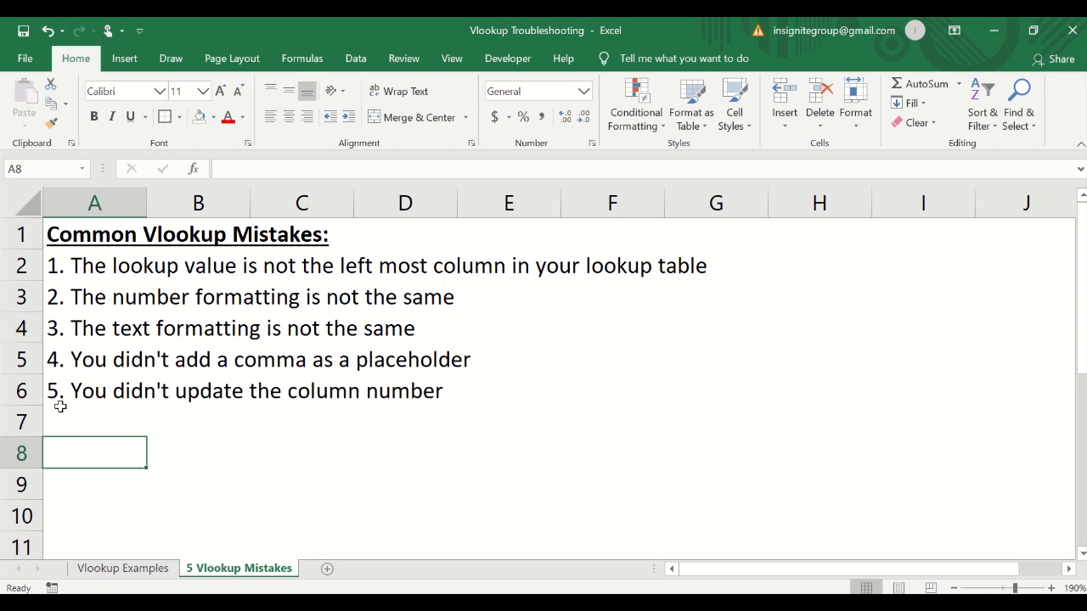
Switch to the Vlookup Examples sheet and examine the lookup table and the two example tables.
left_click(116, 570)
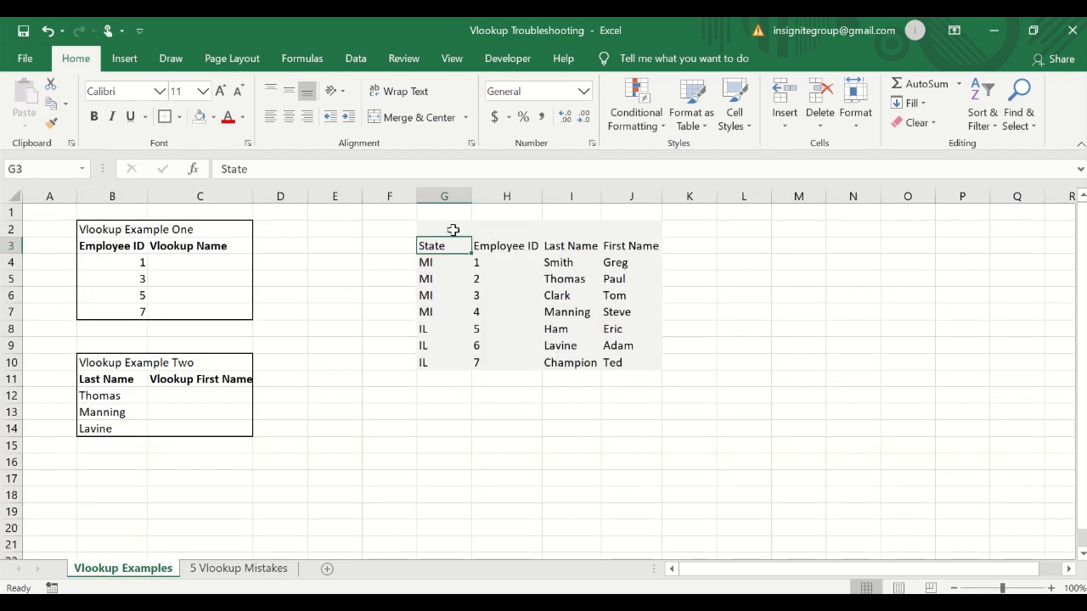
left_click_drag(453, 229, 648, 357)
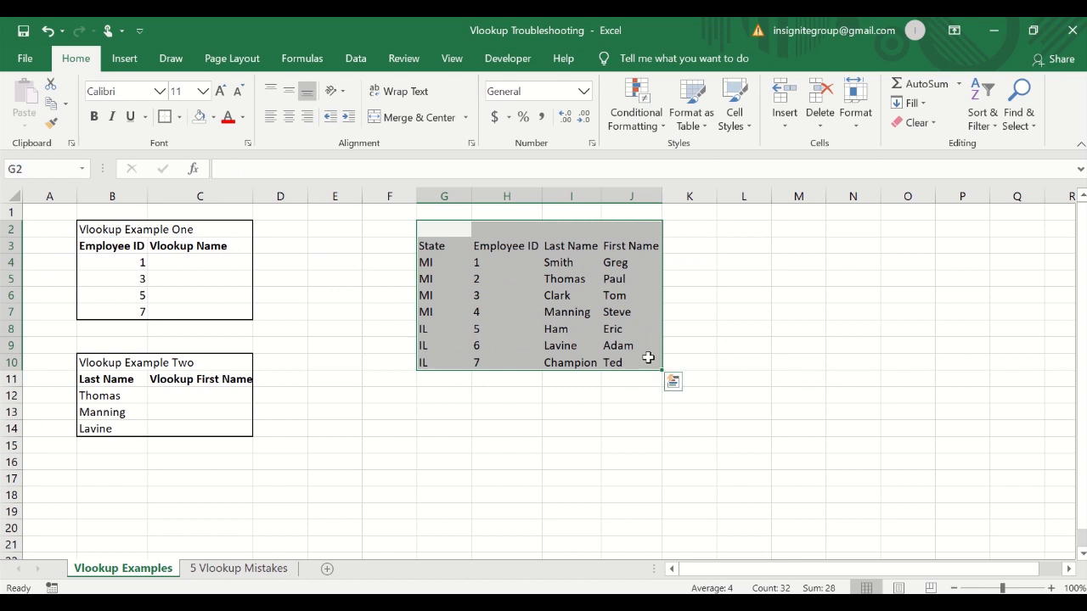
left_click(207, 264)
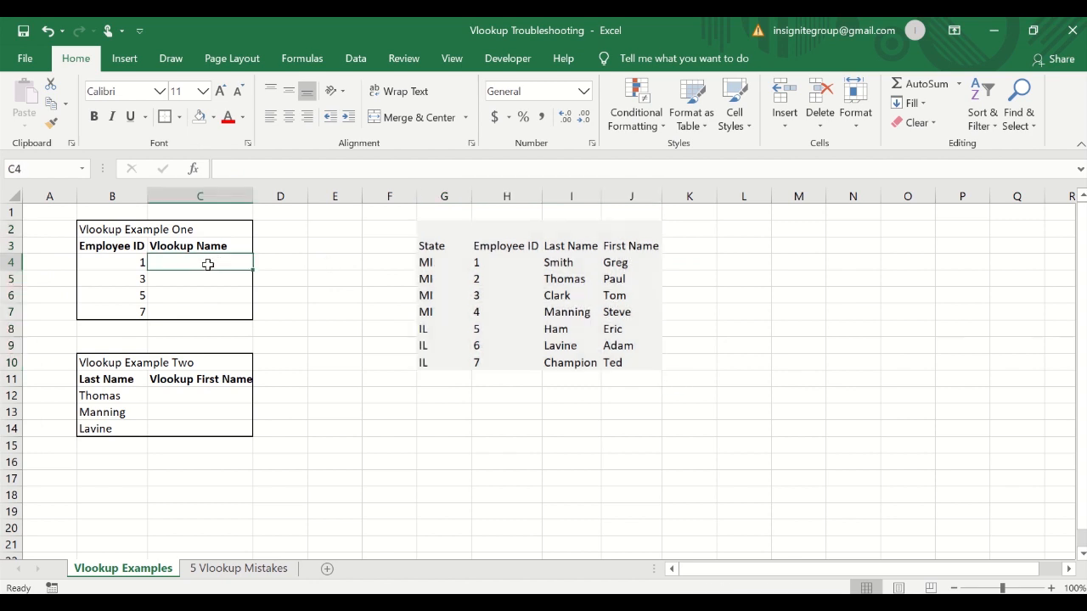
left_click(200, 393)
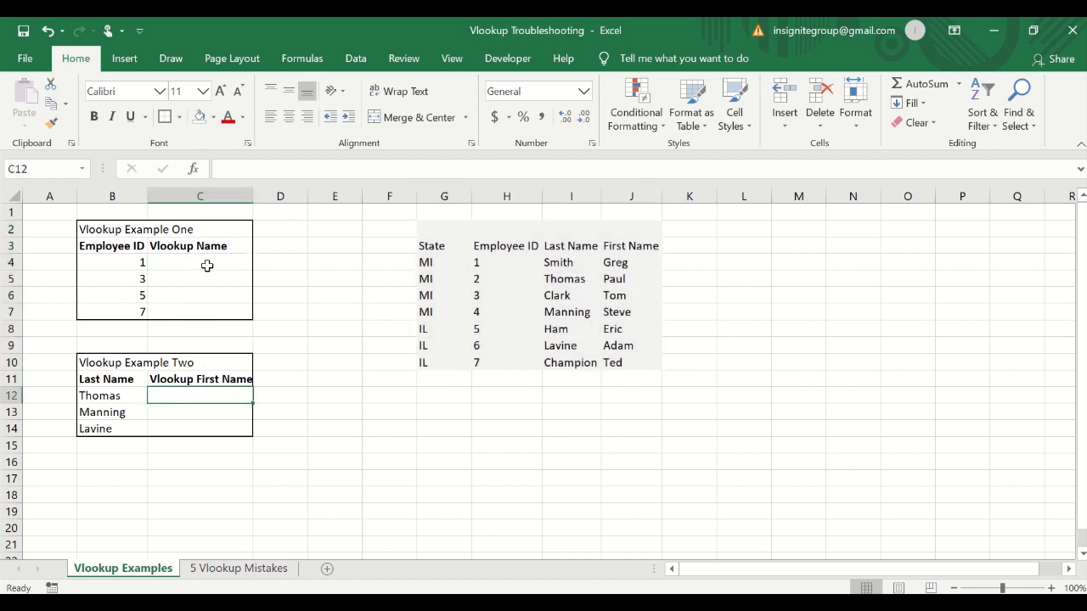
left_click(207, 263)
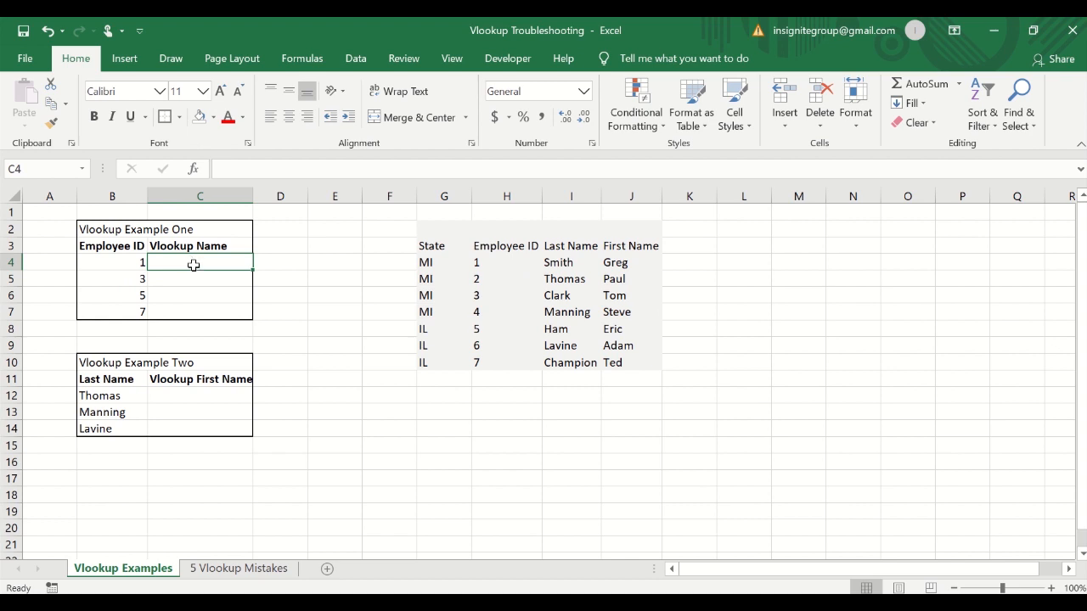
Begin a VLOOKUP function in cell C4 of Vlookup Example One.
type("=vl")
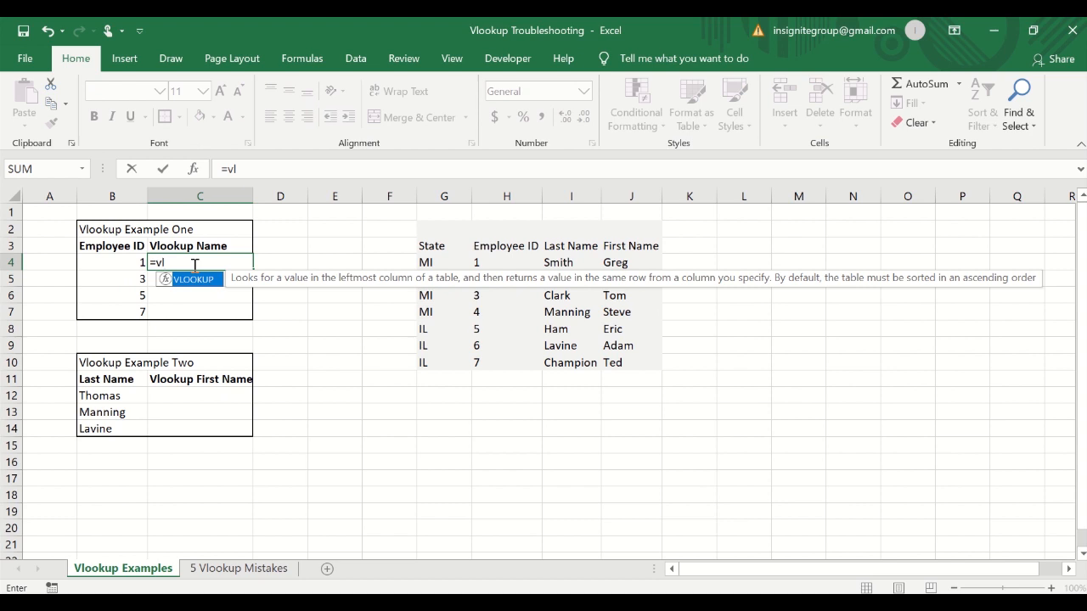
key("BackSpace")
key("BackSpace")
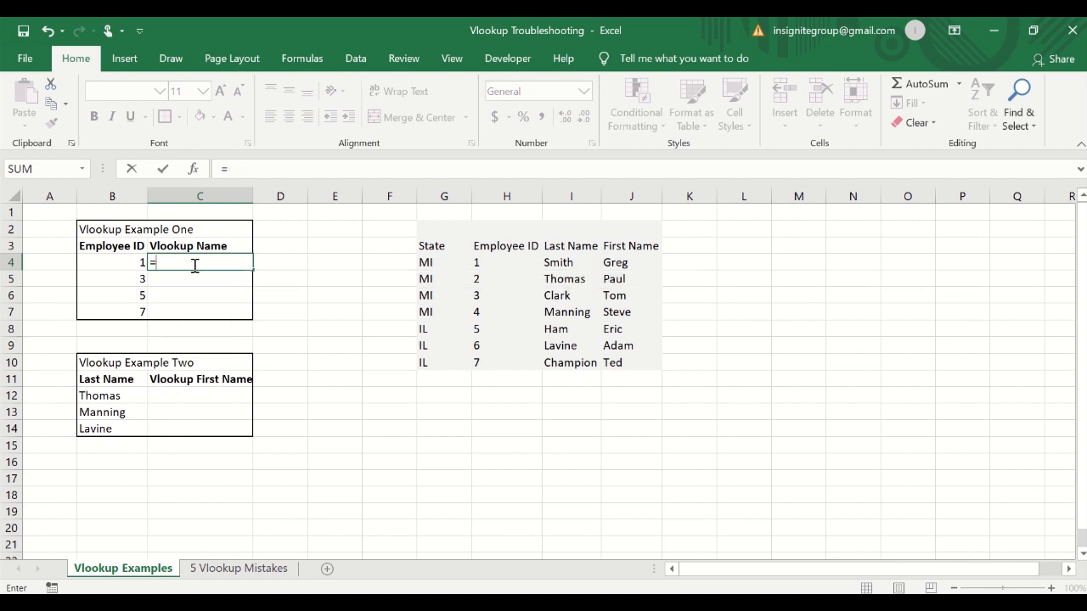
type("vl")
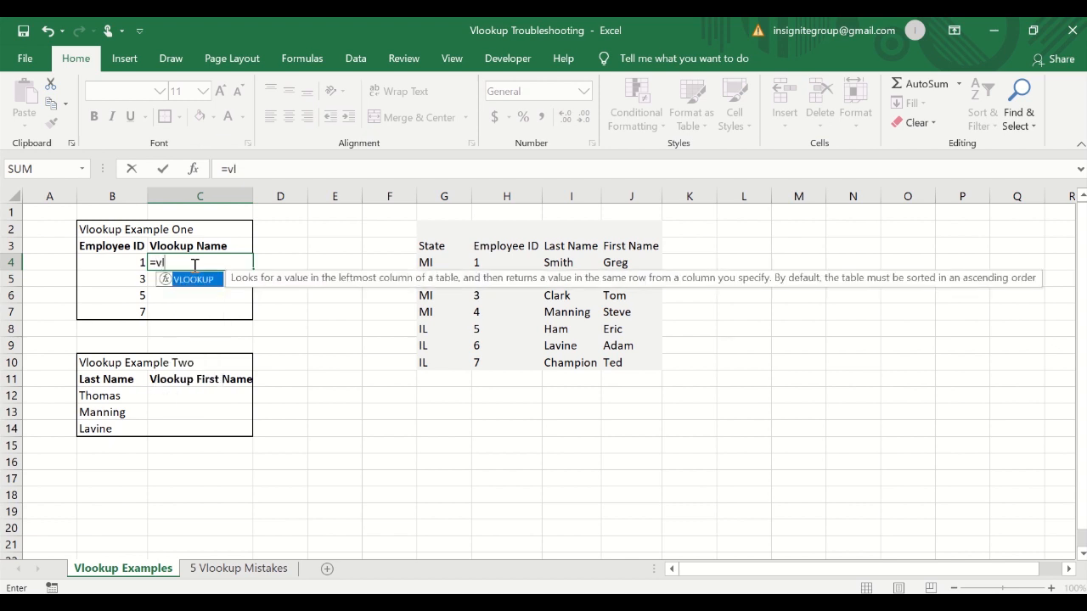
key("Tab")
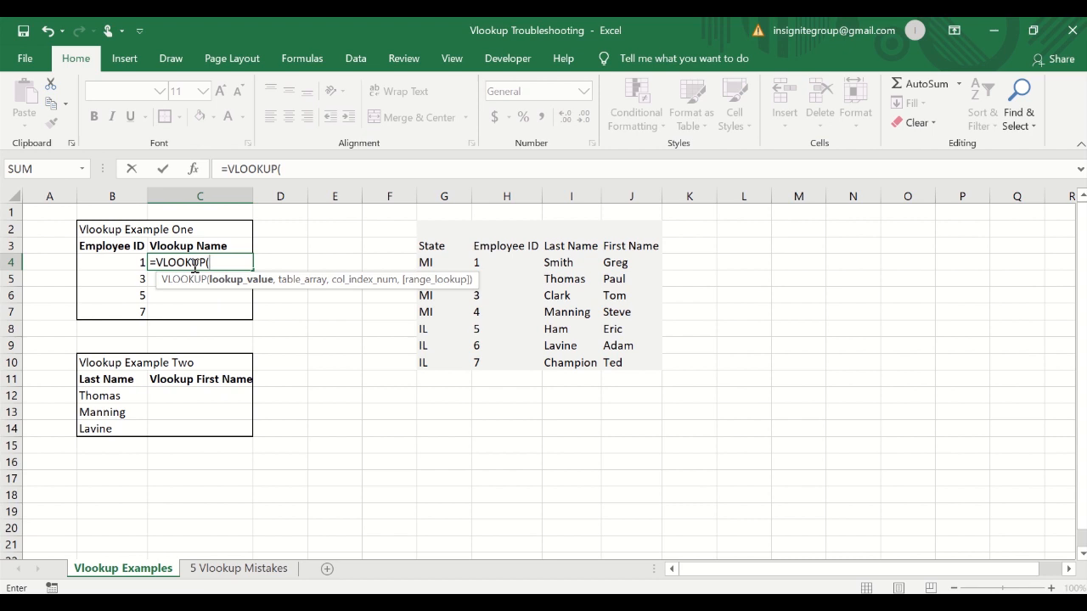
key("BackSpace")
key("BackSpace")
key("BackSpace")
key("BackSpace")
key("BackSpace")
key("BackSpace")
key("BackSpace")
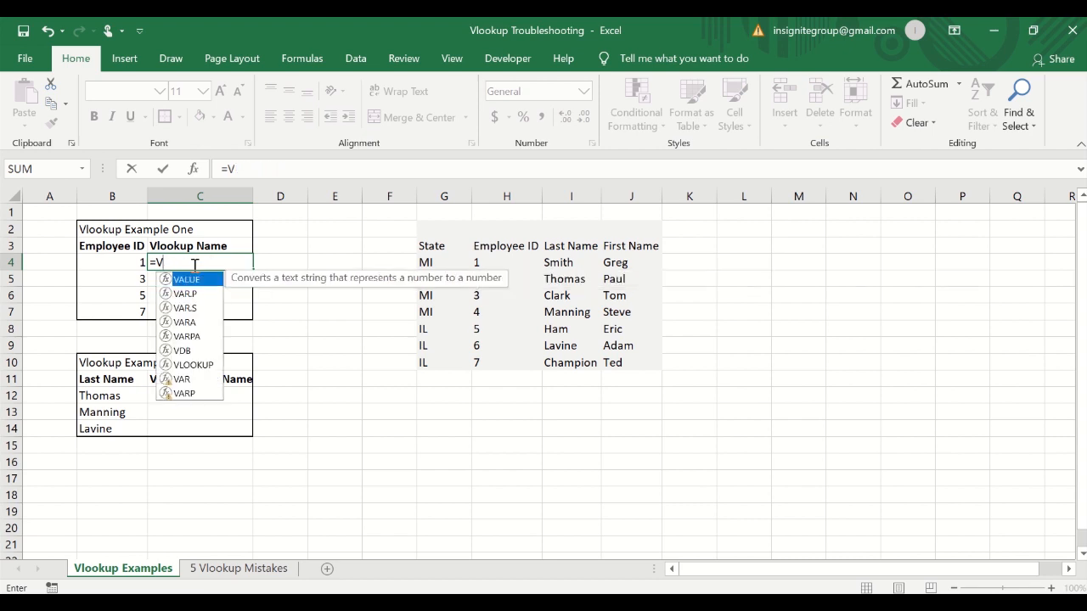
type("l")
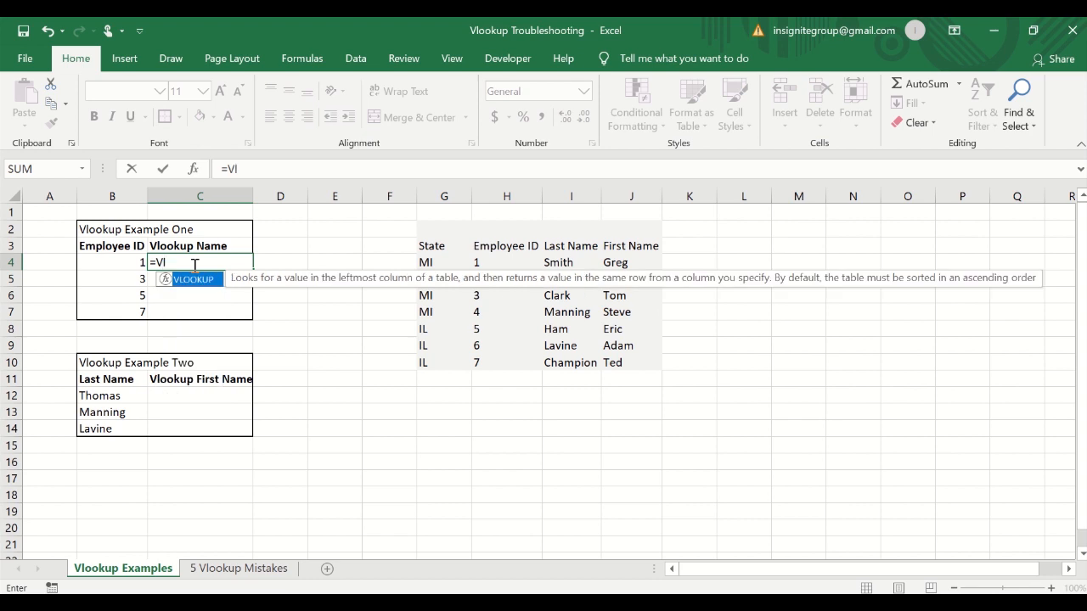
key("Tab")
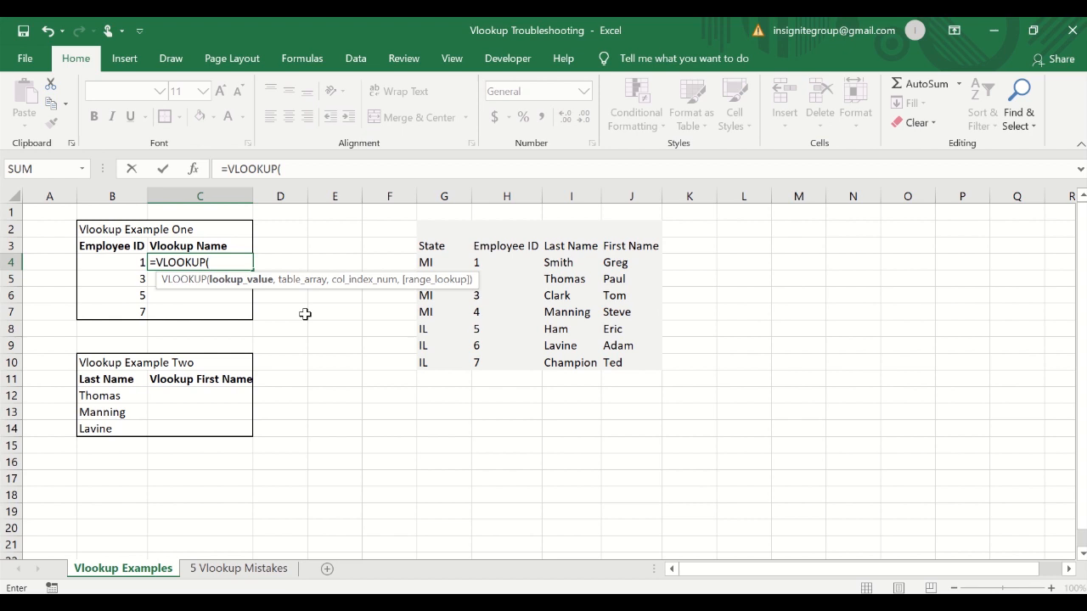
Complete the formula as =VLOOKUP(B4,G:J,3,FALSE), using B4 as lookup value and columns G through J as the table.
left_click(121, 262)
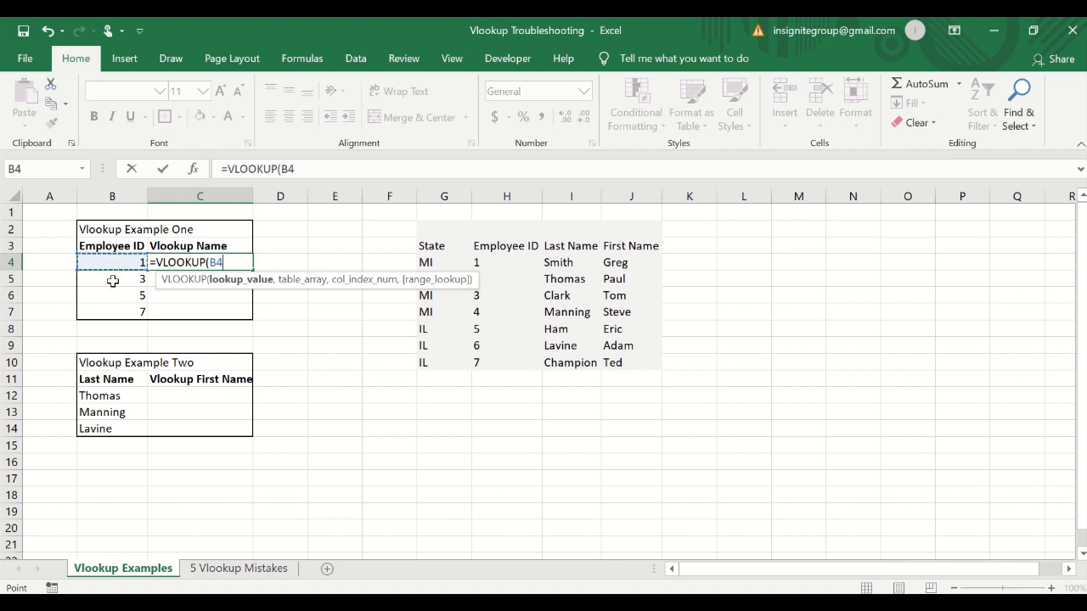
type(",")
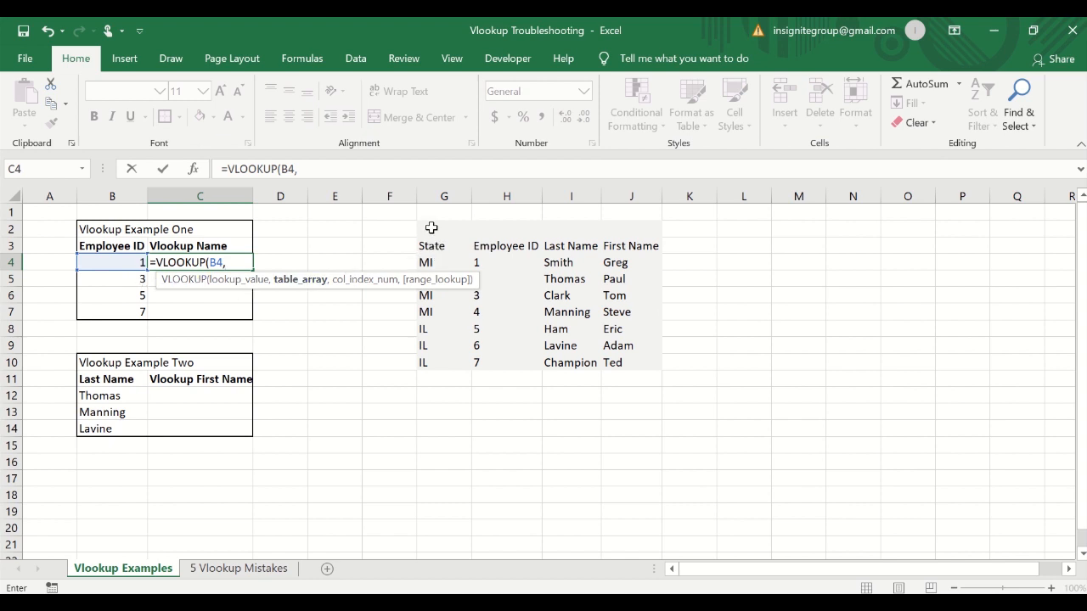
left_click_drag(444, 194, 646, 208)
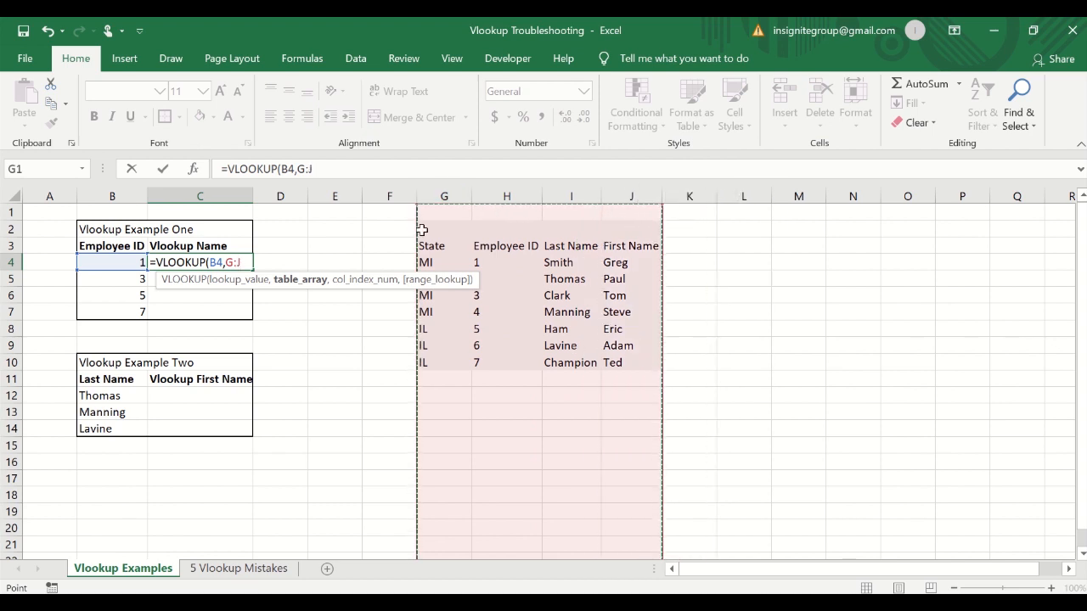
type(",")
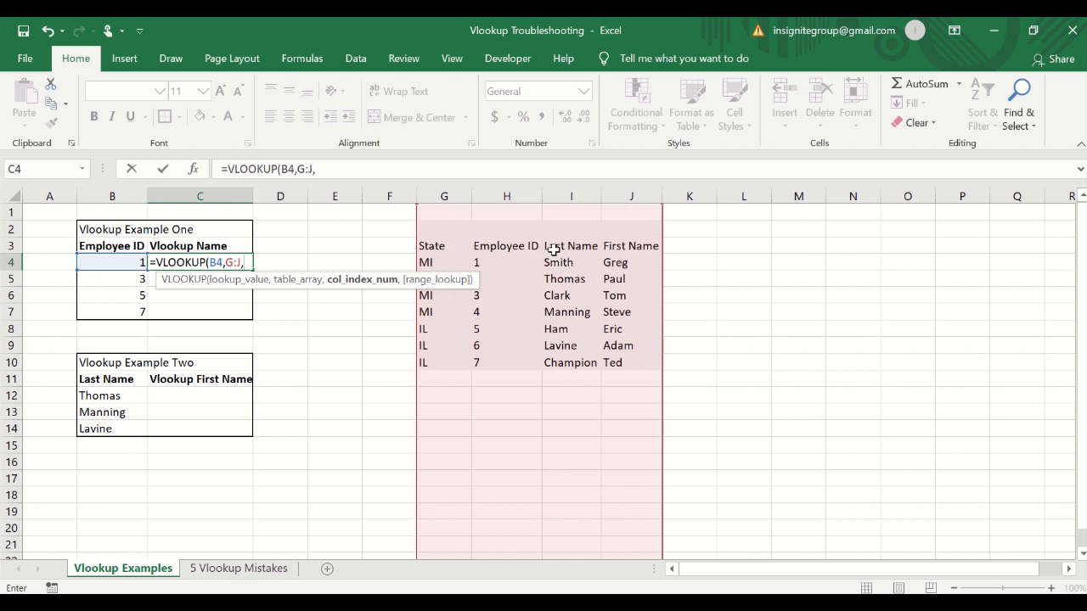
type("3,false")
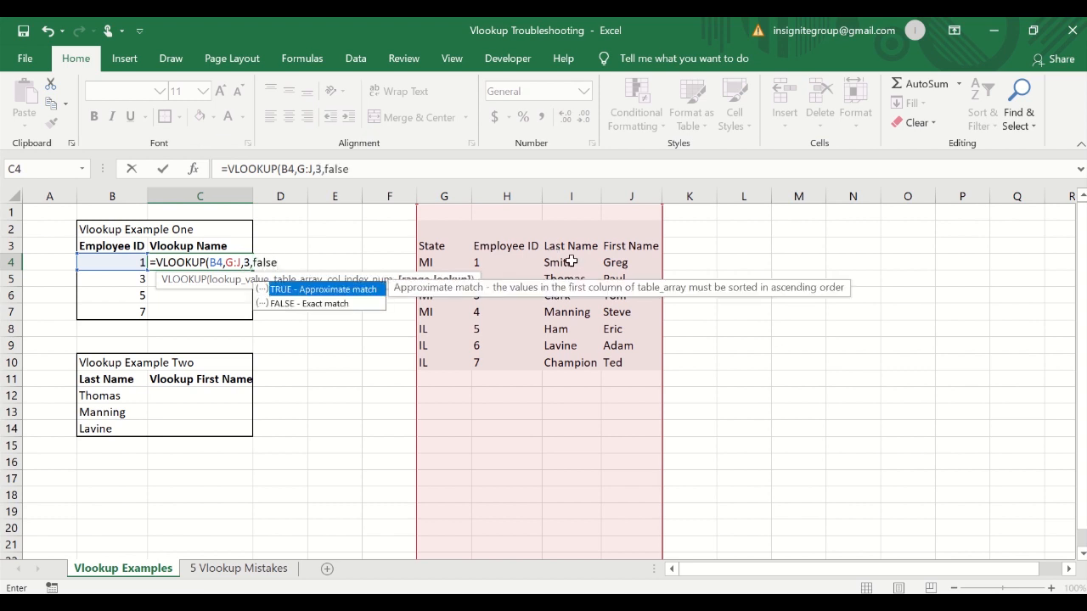
type(")")
key("Return")
key("Up")
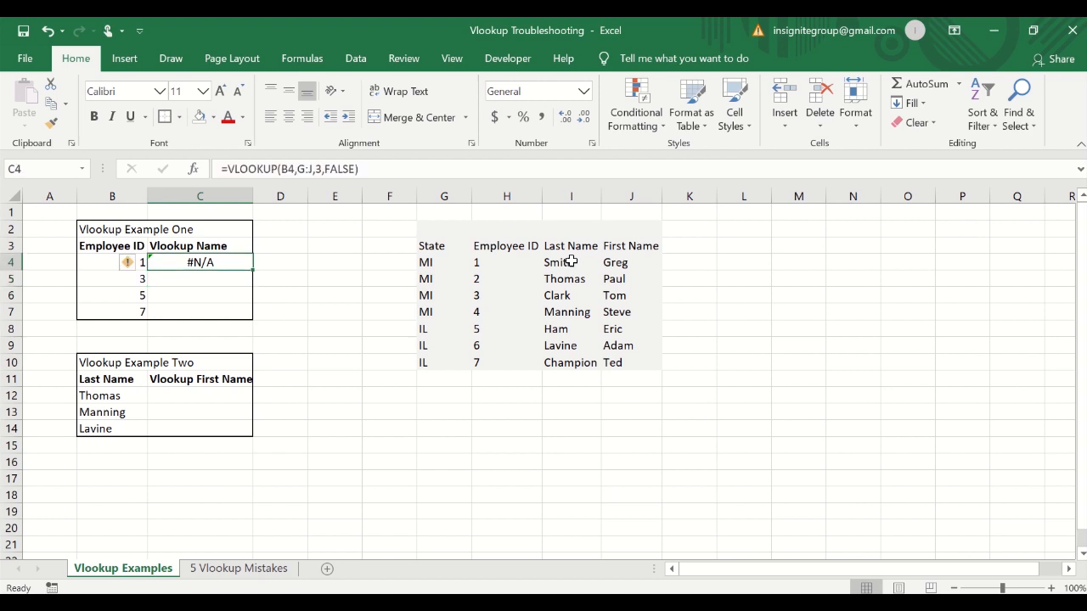
Review the C4 formula and the lookup table range G2:J10.
left_click(382, 165)
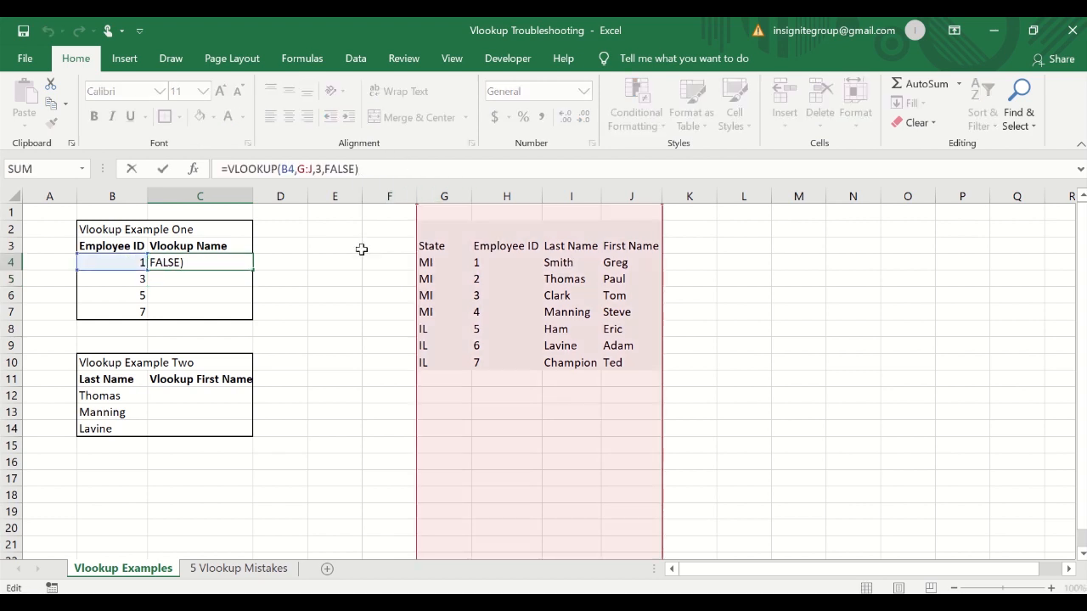
key("ctrl+Return")
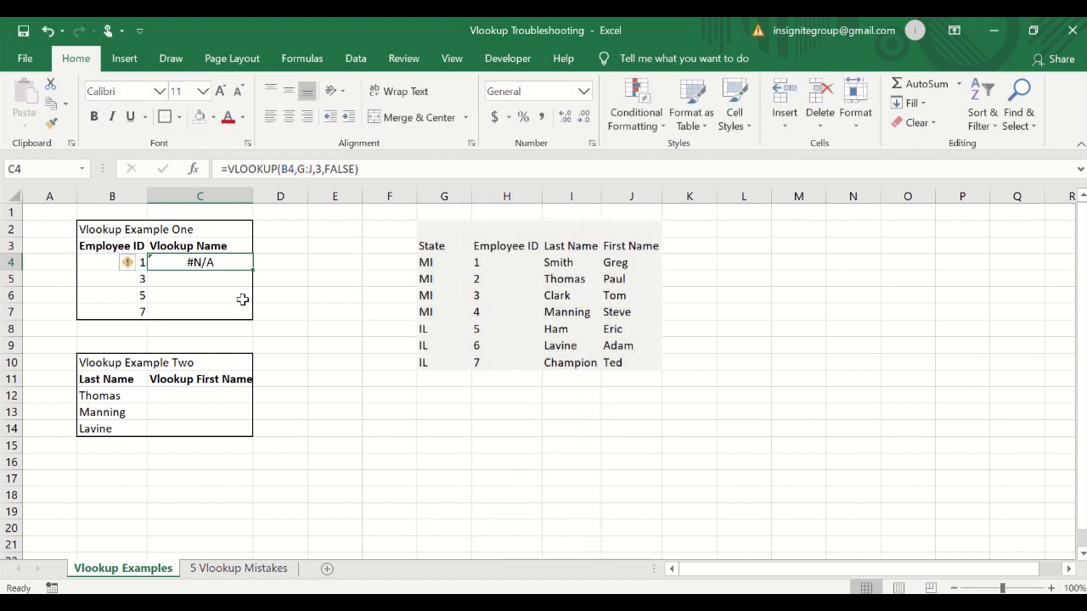
left_click_drag(447, 231, 617, 377)
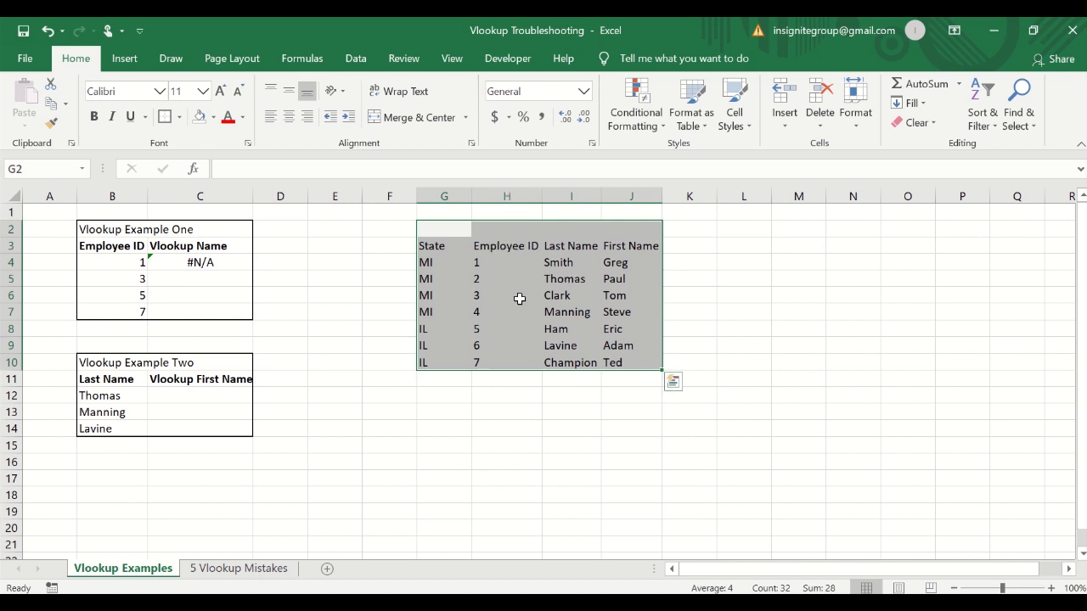
left_click(212, 264)
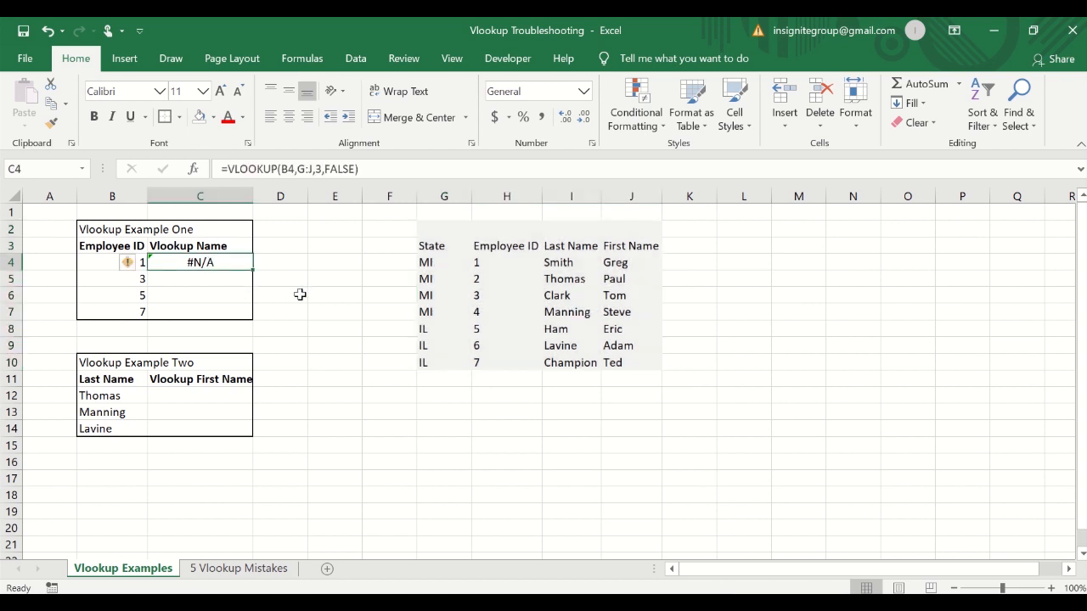
type("=vl")
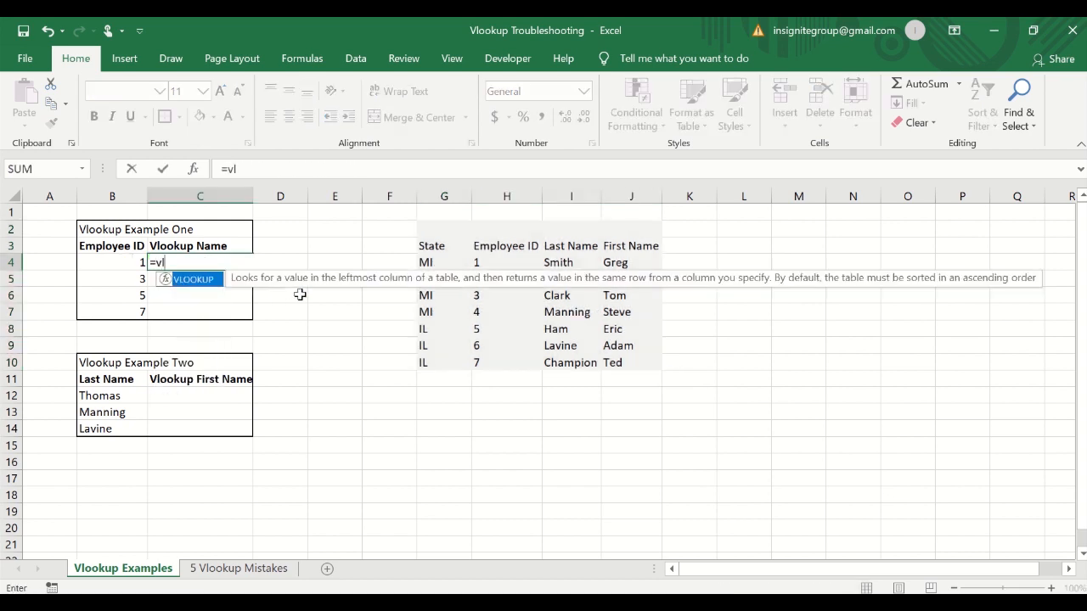
key("Tab")
type("b4")
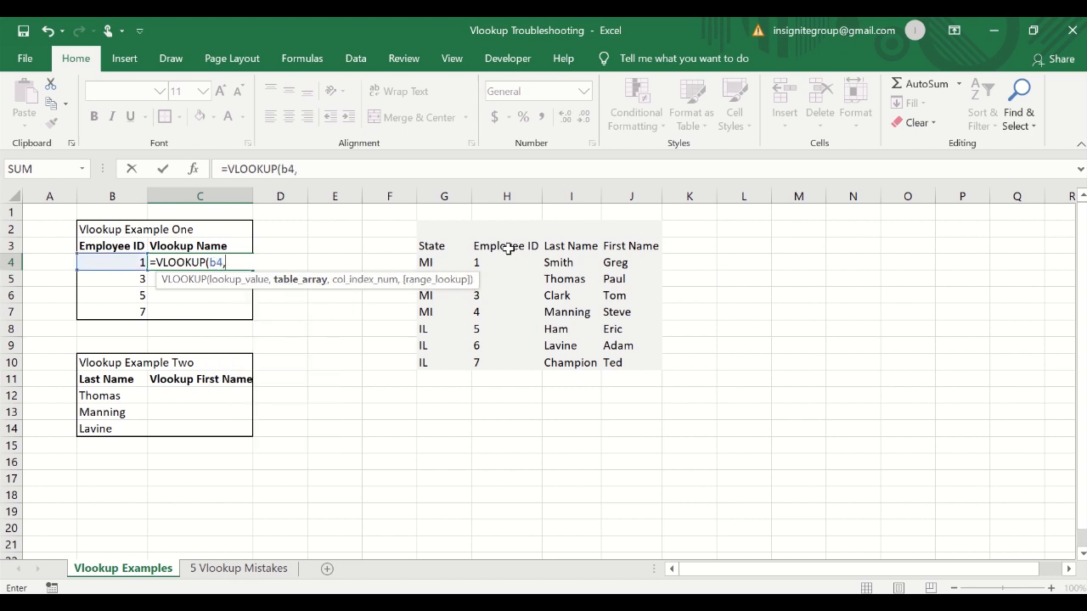
left_click_drag(509, 250, 651, 376)
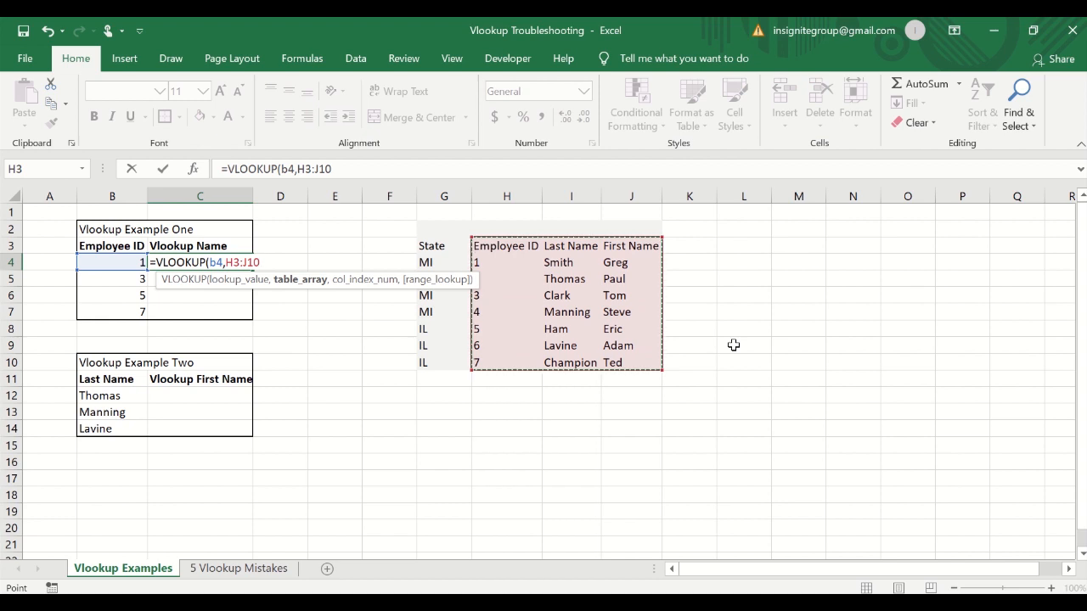
left_click_drag(506, 189, 615, 188)
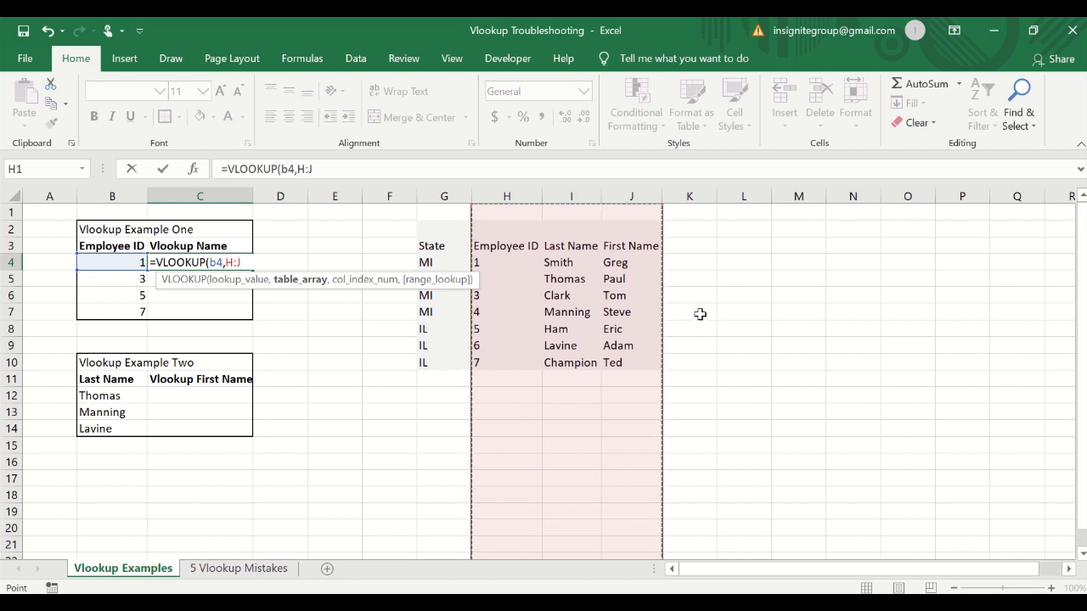
left_click_drag(501, 247, 635, 377)
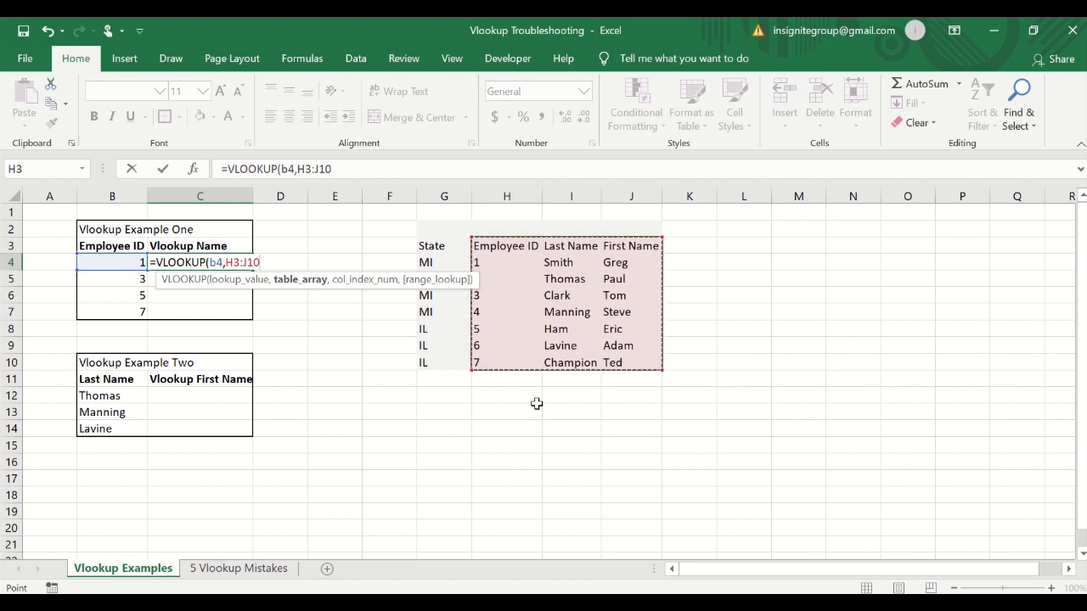
left_click(512, 201)
left_click_drag(513, 201, 614, 204)
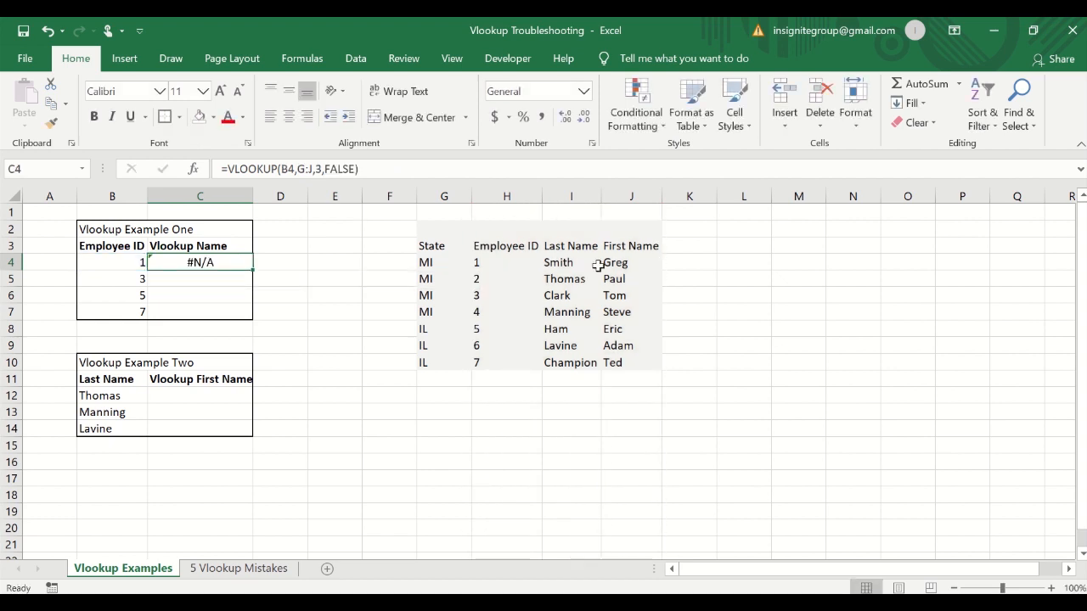
type("=")
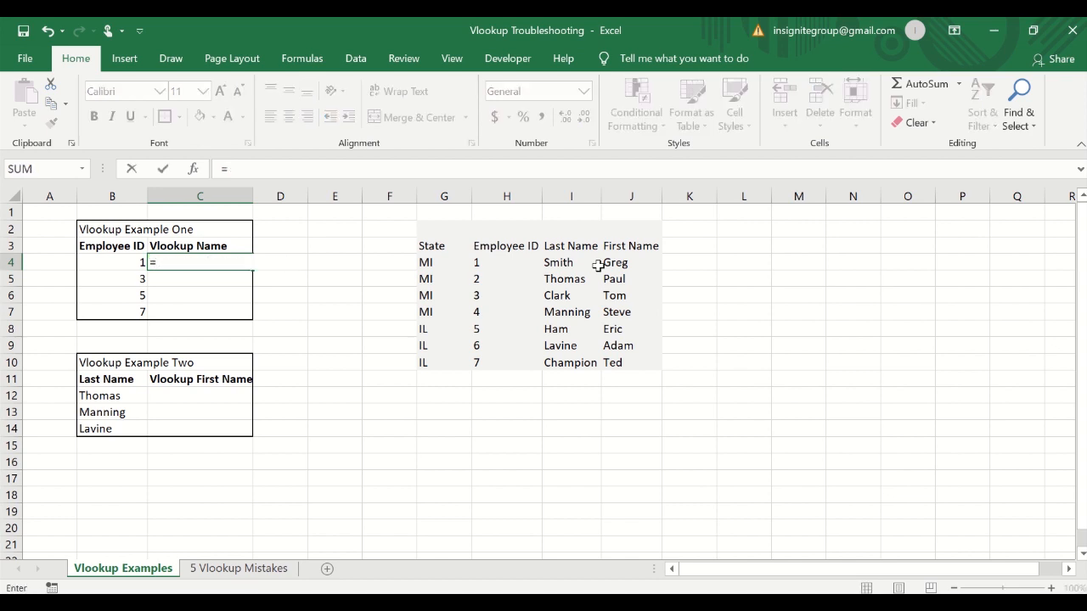
type("vlo")
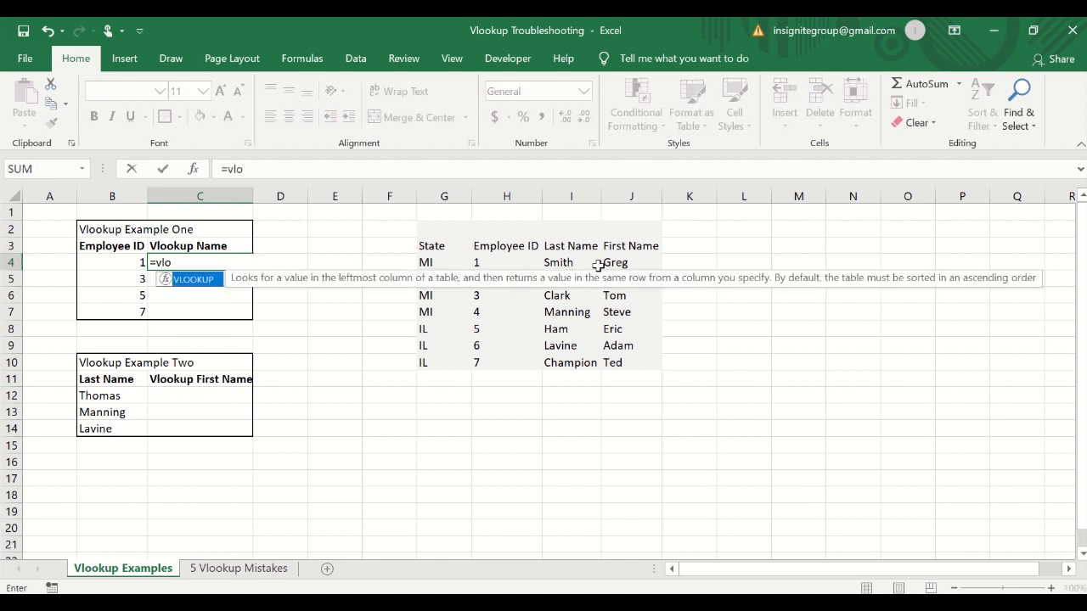
key("Tab")
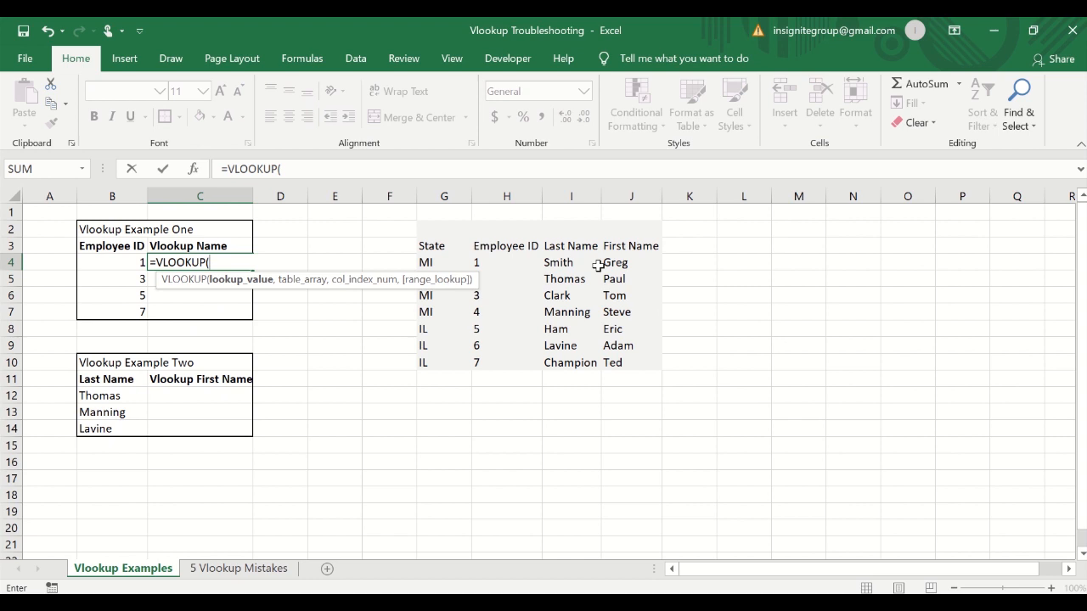
type("b4")
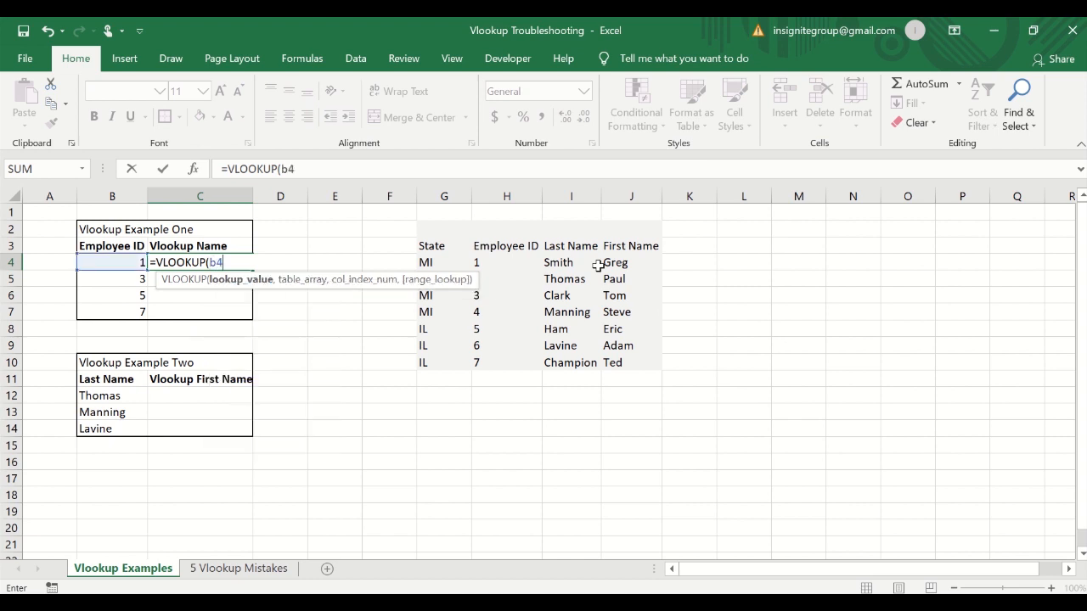
type(",")
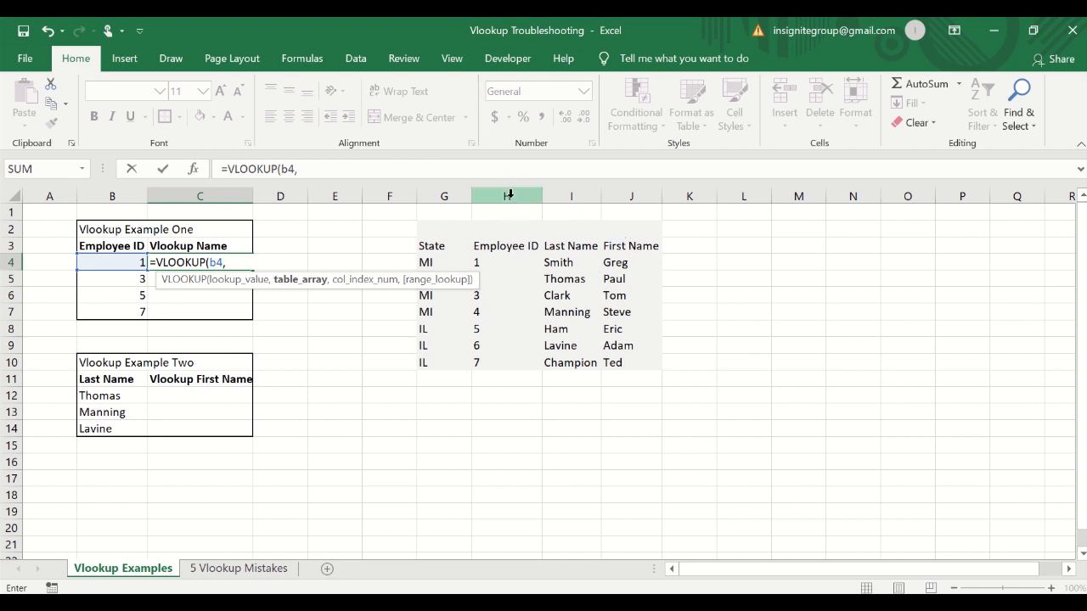
left_click_drag(508, 195, 626, 196)
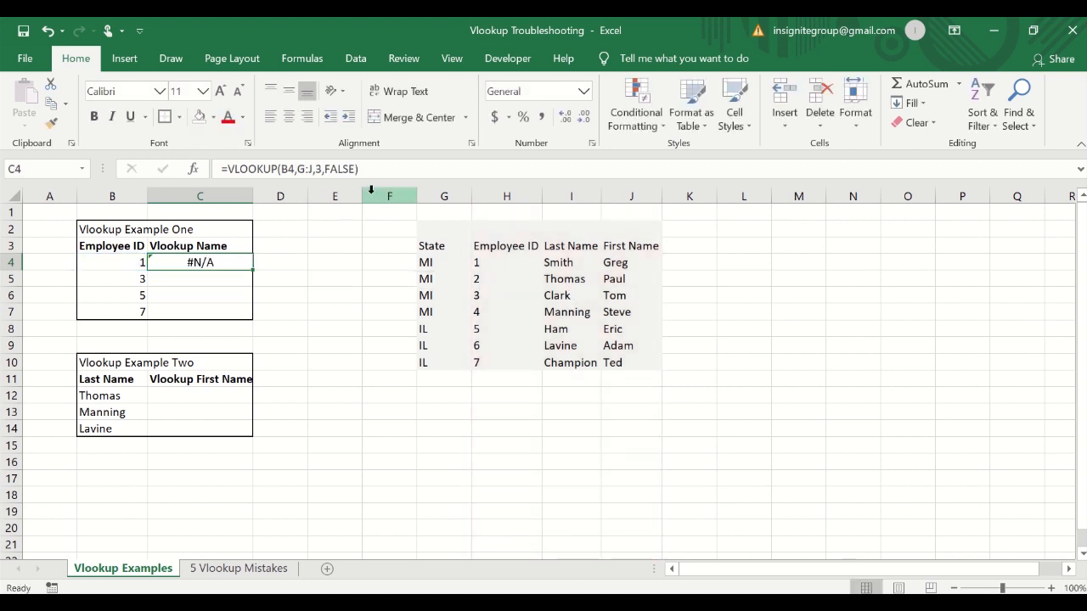
Begin a new VLOOKUP in C4 with B4 as the lookup value and columns H through J as the table array.
type("=VLOOKUP(")
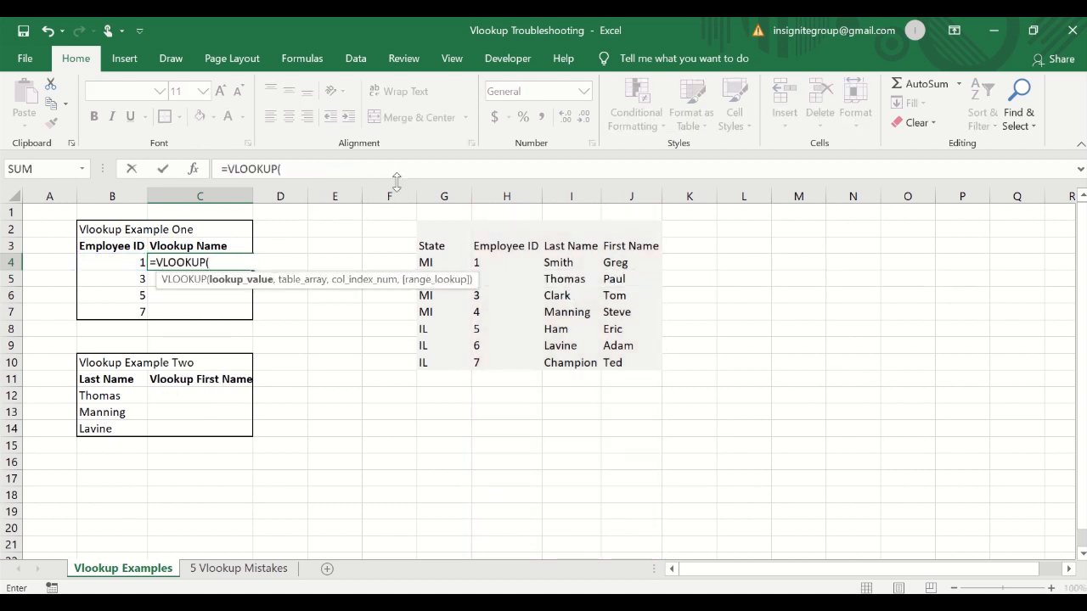
type("b4,")
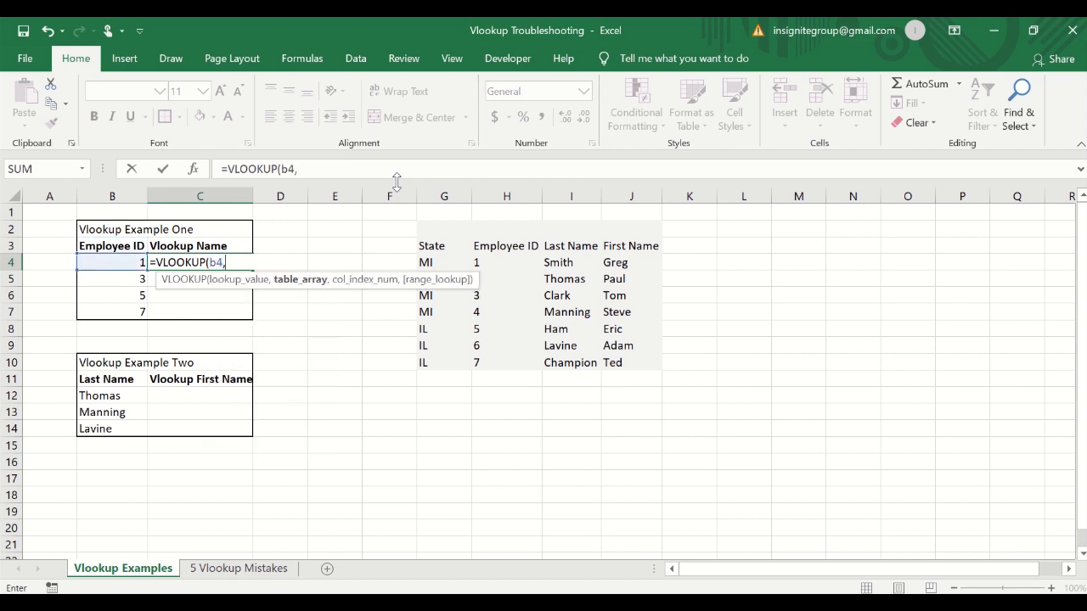
left_click_drag(493, 247, 628, 362)
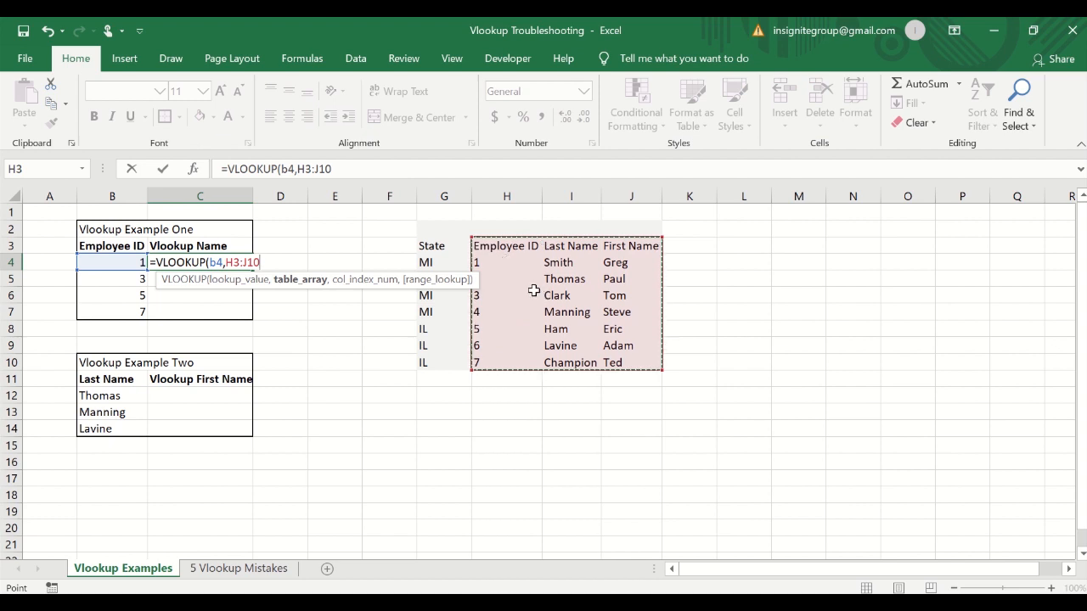
key("F4")
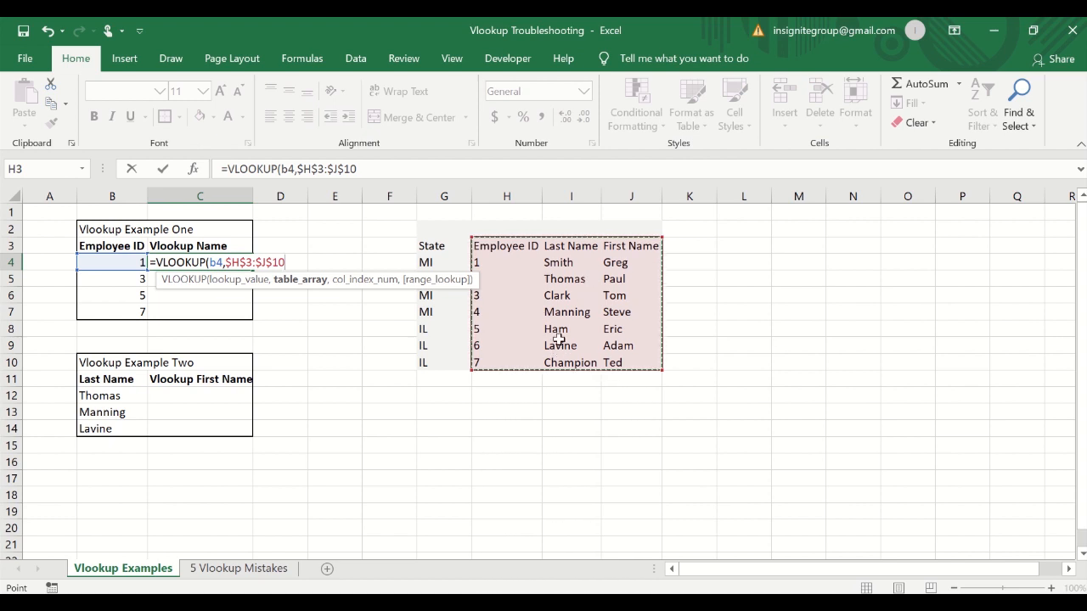
left_click(506, 196)
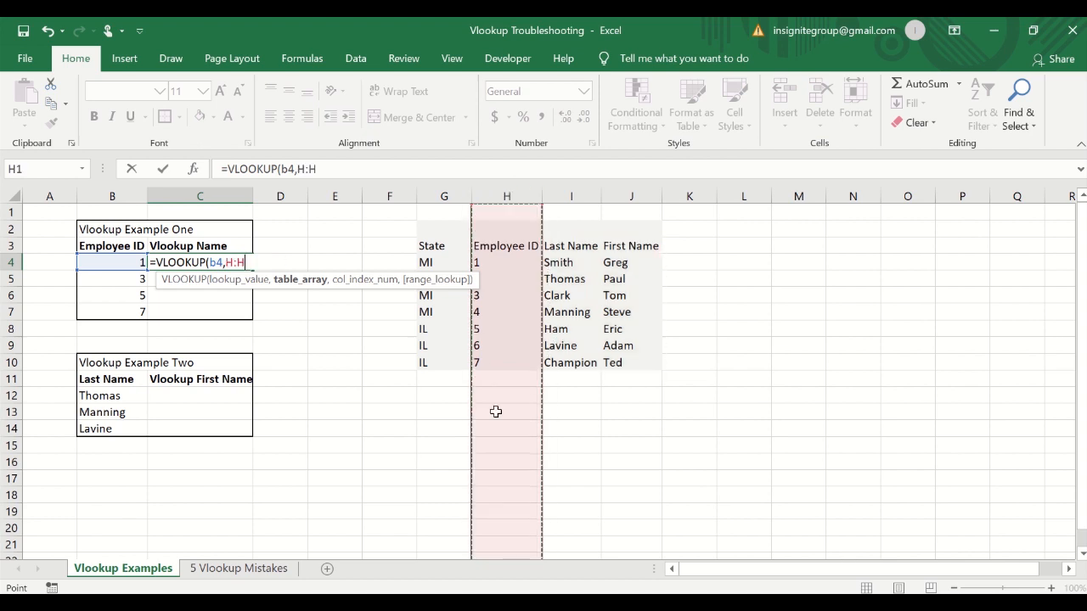
left_click_drag(506, 198, 643, 195)
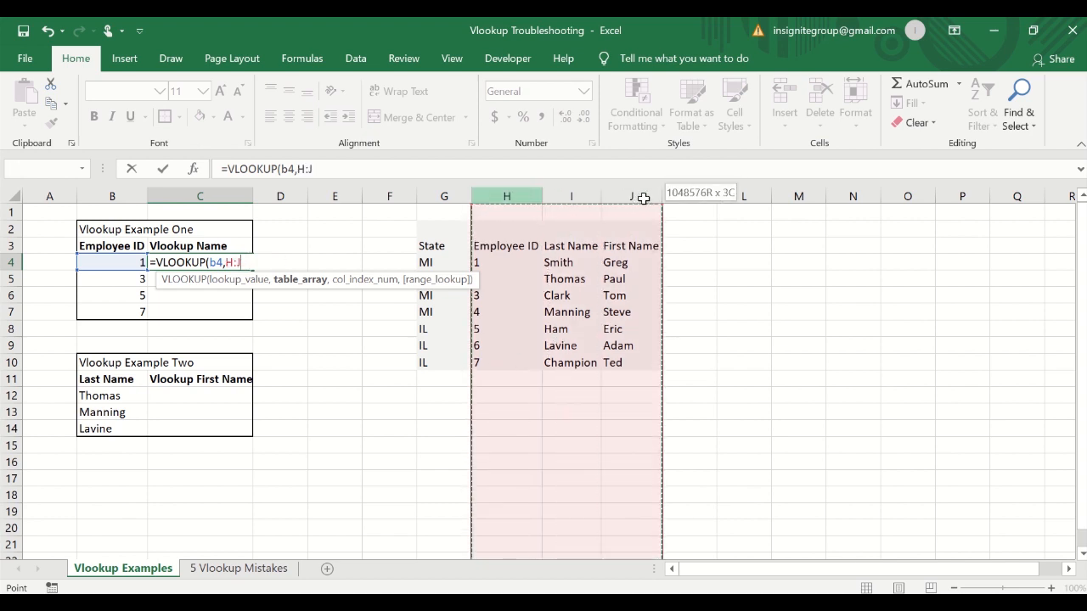
left_click(318, 170)
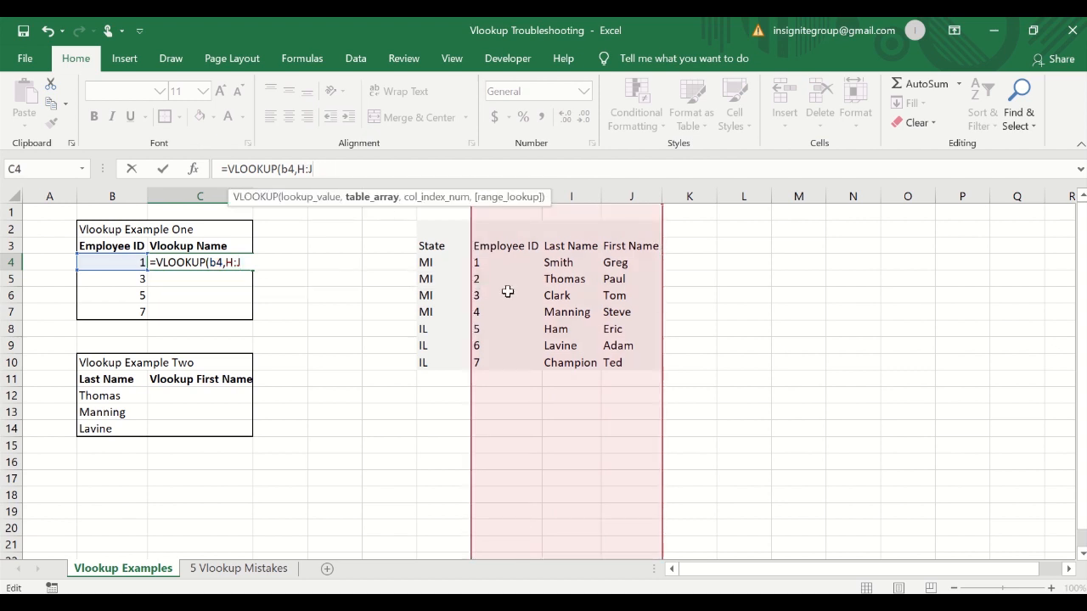
left_click_drag(492, 194, 935, 204)
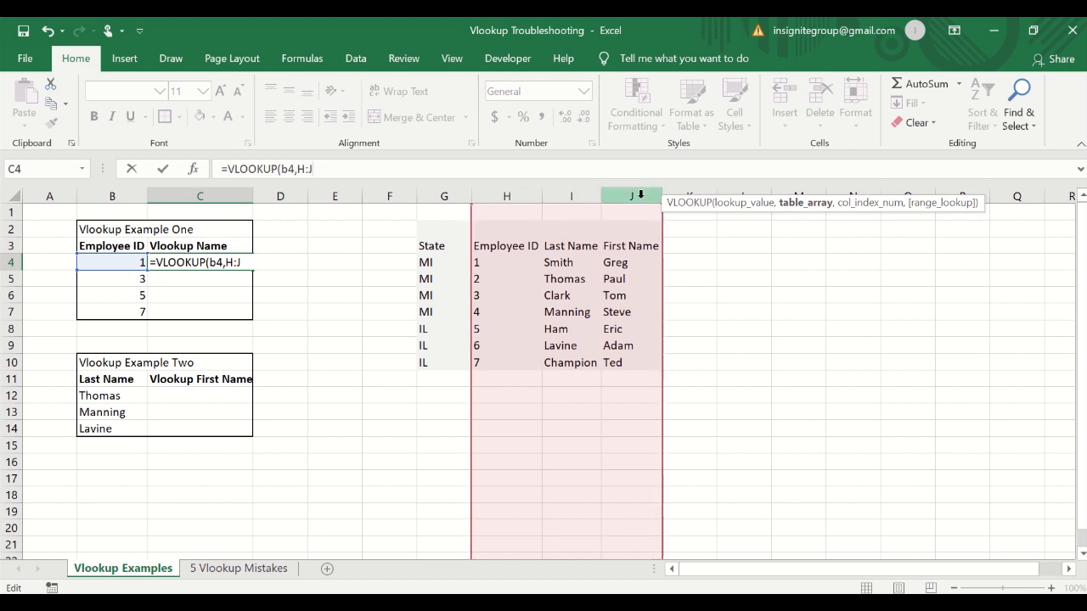
Complete the formula as =VLOOKUP(B4,H:J,2,FALSE) with column index 2 and an exact match.
key("Return")
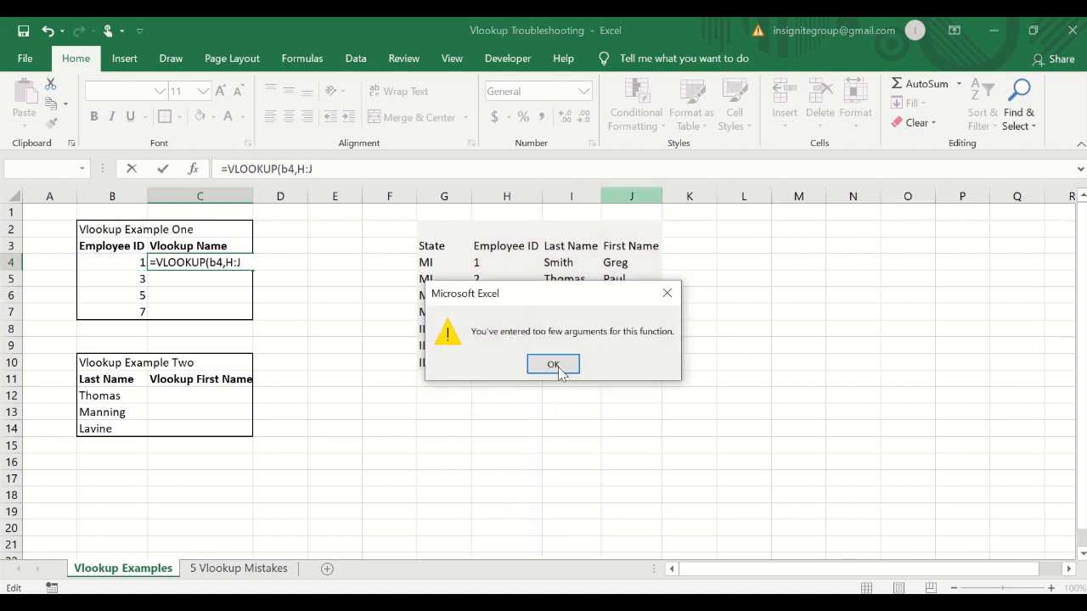
left_click(552, 363)
left_click(348, 170)
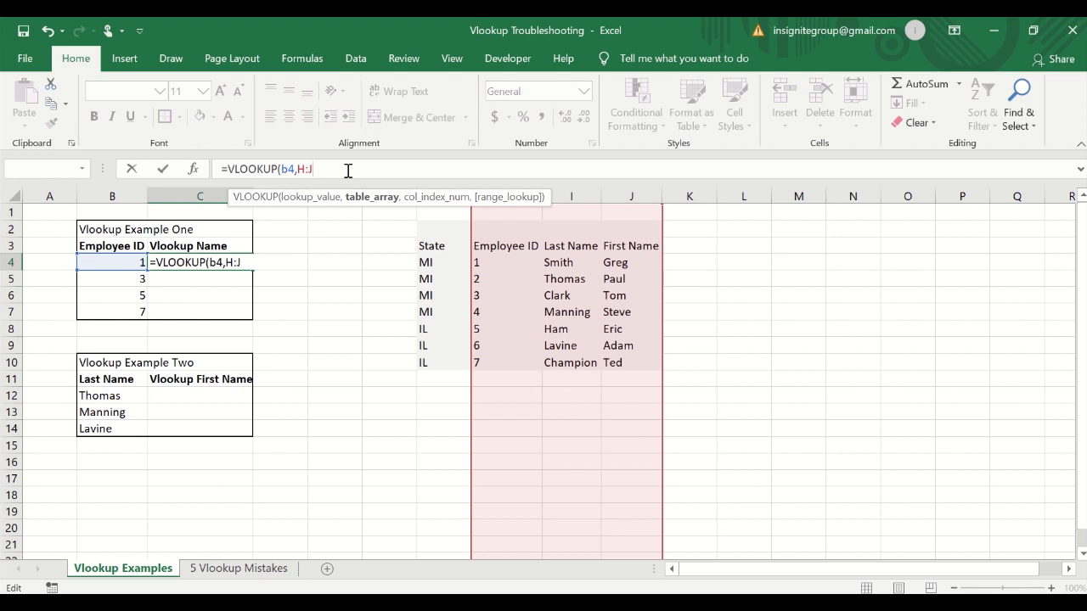
type(",2,false")
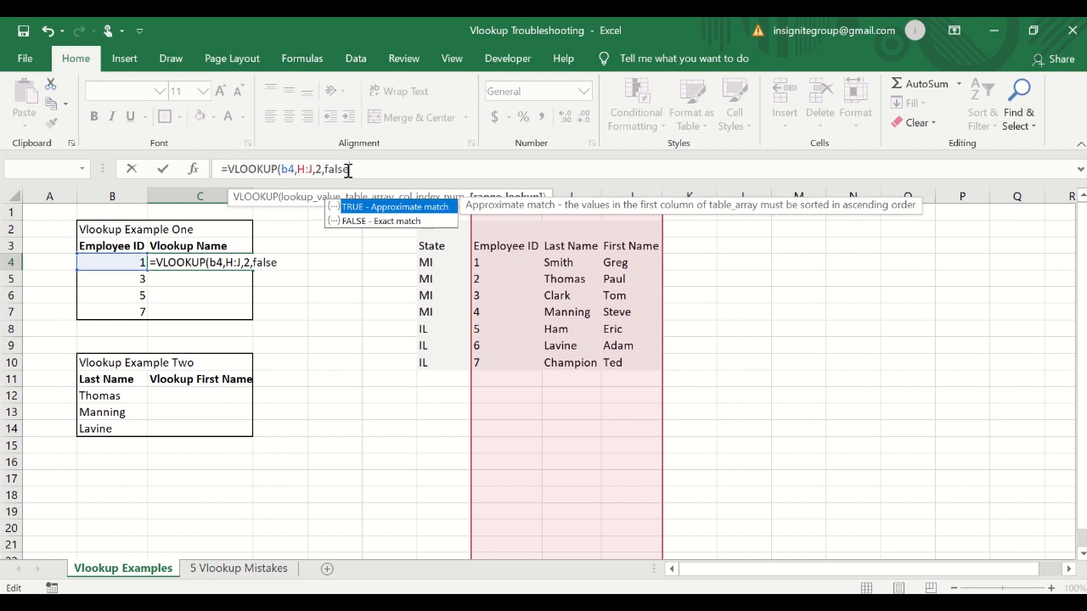
key("Return")
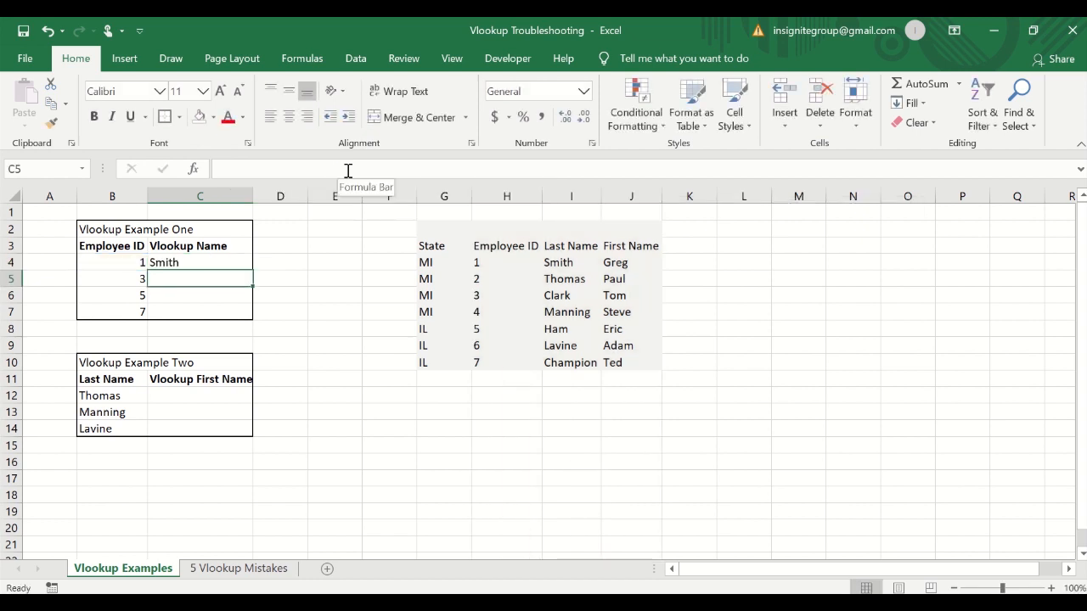
Copy the C4 formula down to C5:C7 in Vlookup Example One.
key("Up")
key("ctrl+c")
key("shift+Down")
key("shift+Down")
key("shift+Down")
key("ctrl+v")
key("Escape")
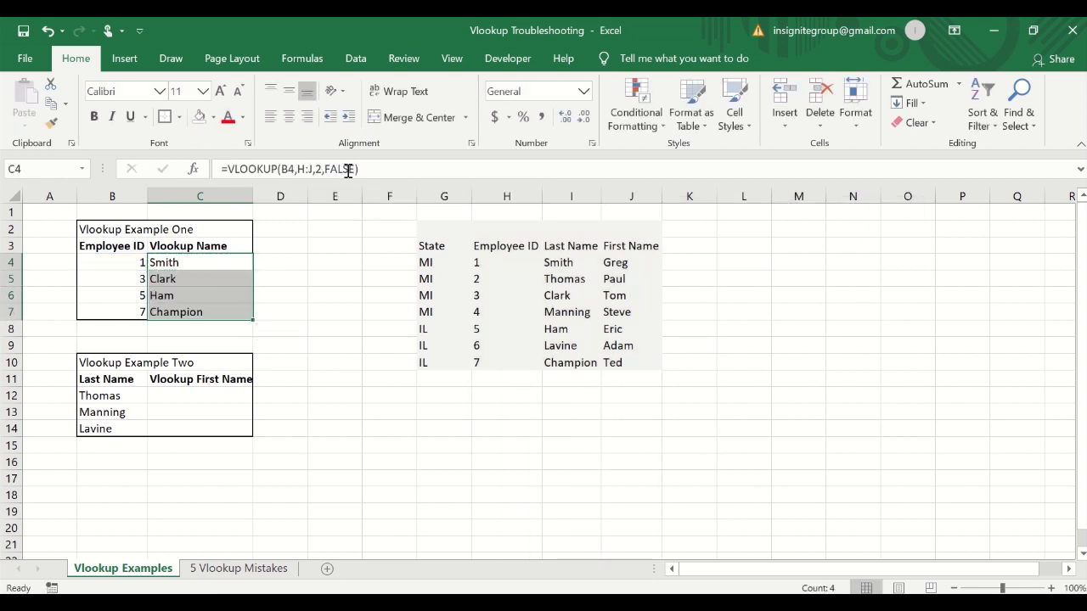
key("Down")
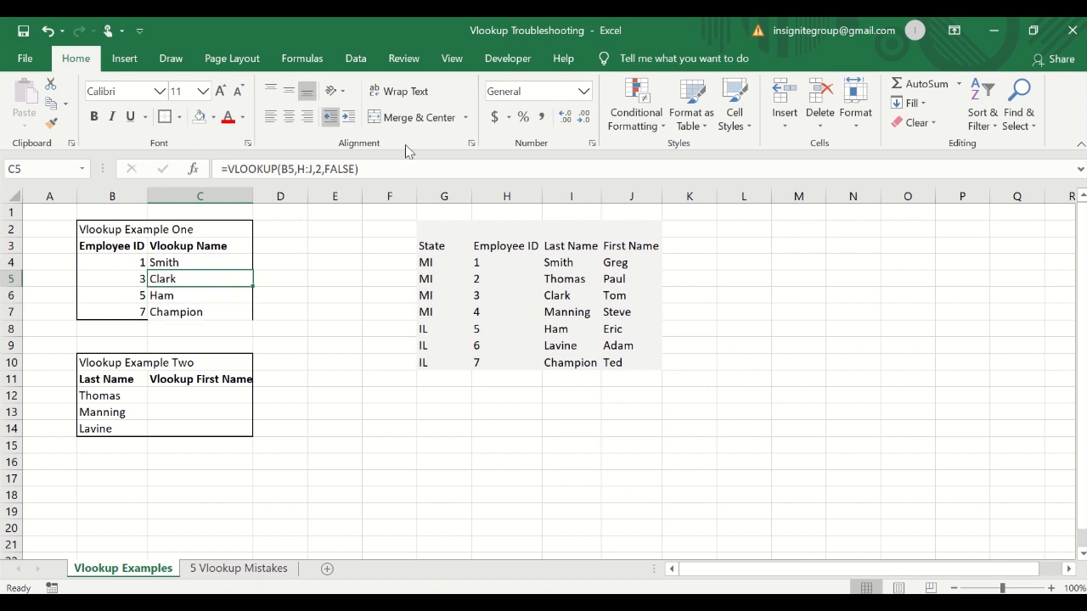
Compare the returned names with the Employee ID and Last Name rows in the lookup table.
left_click_drag(480, 260, 560, 259)
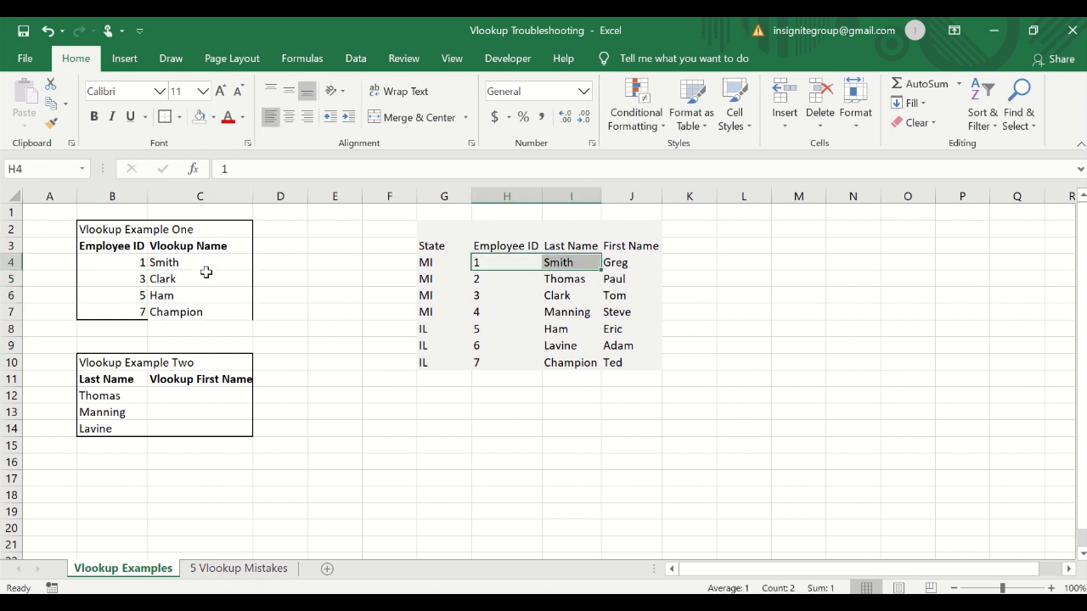
left_click_drag(481, 296, 566, 296)
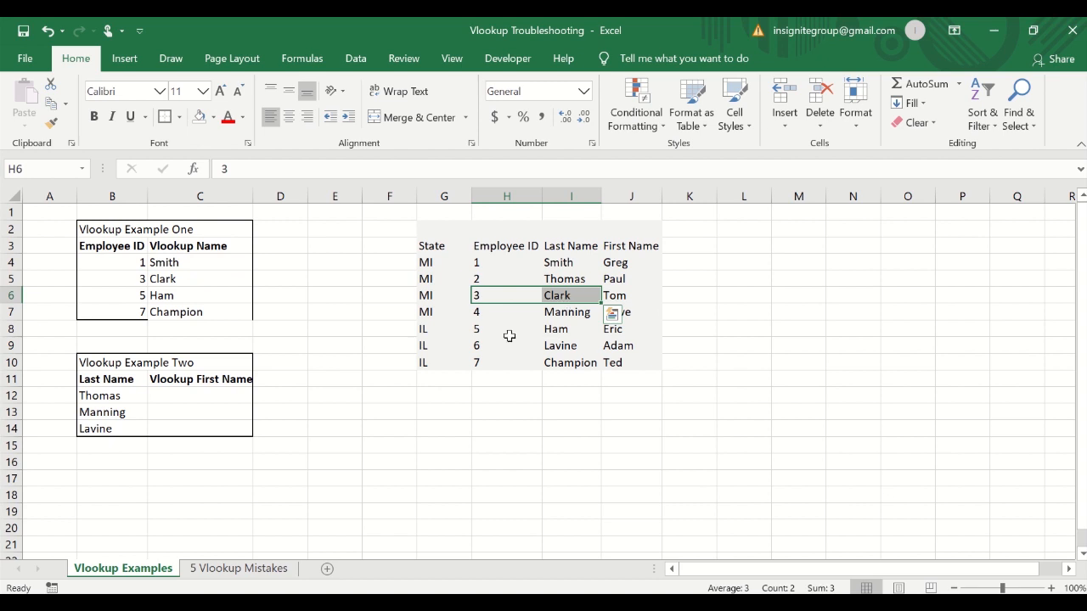
left_click_drag(488, 329, 557, 330)
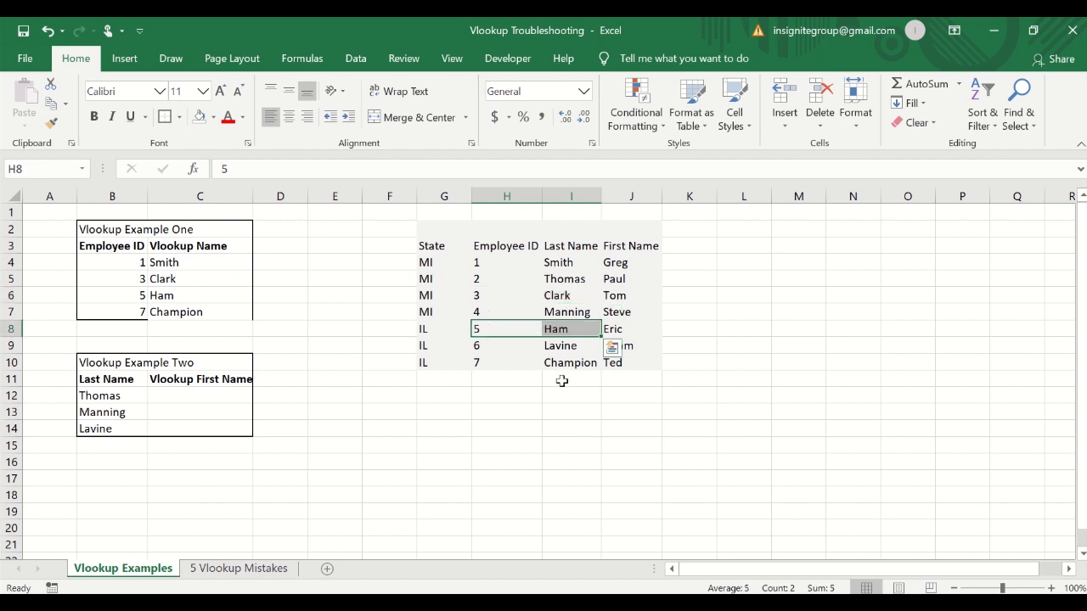
left_click(502, 367)
left_click(553, 362)
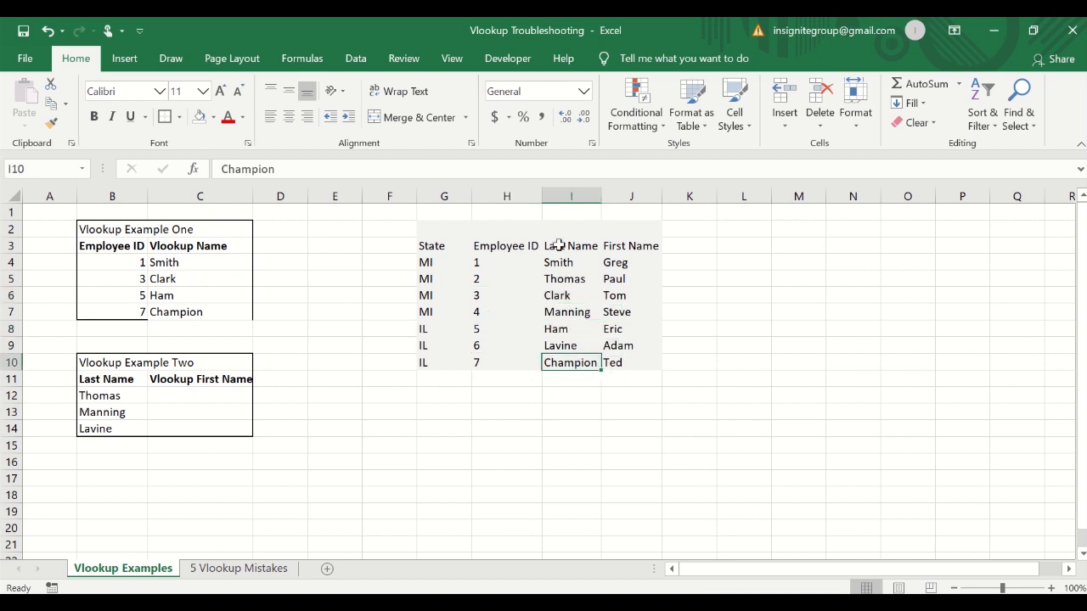
left_click_drag(558, 245, 560, 346)
left_click(183, 333)
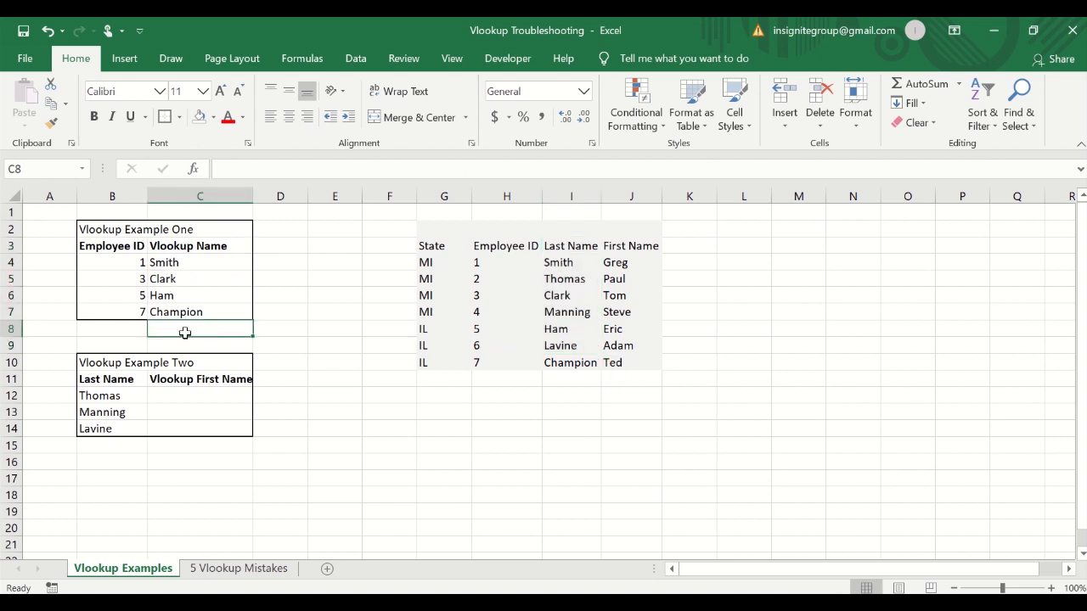
left_click(183, 314)
left_click(141, 266)
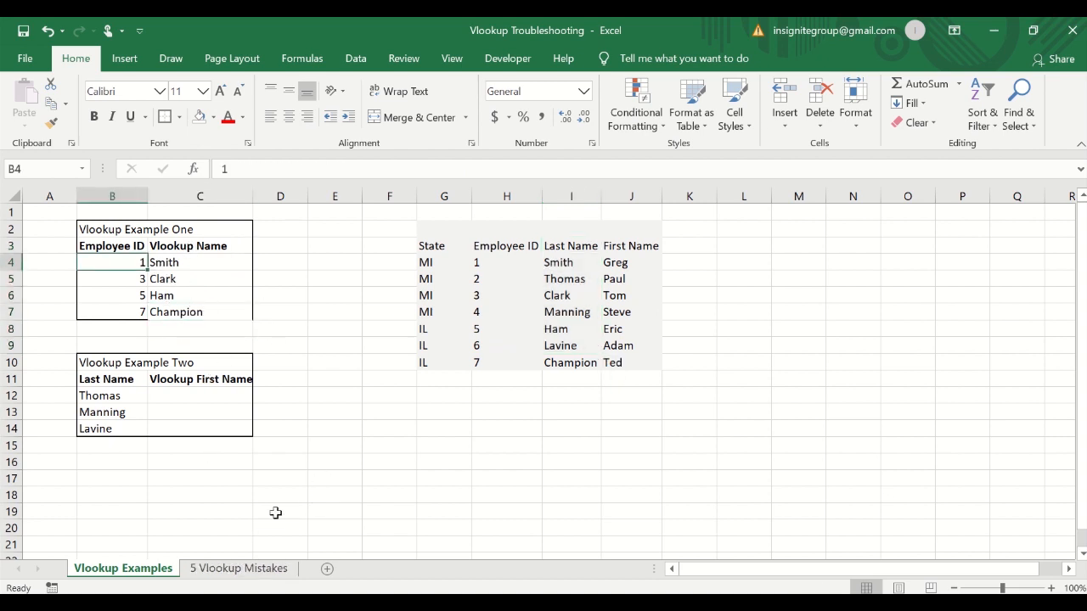
Review the list on the 5 Vlookup Mistakes sheet and return to the Vlookup Examples sheet.
left_click(237, 568)
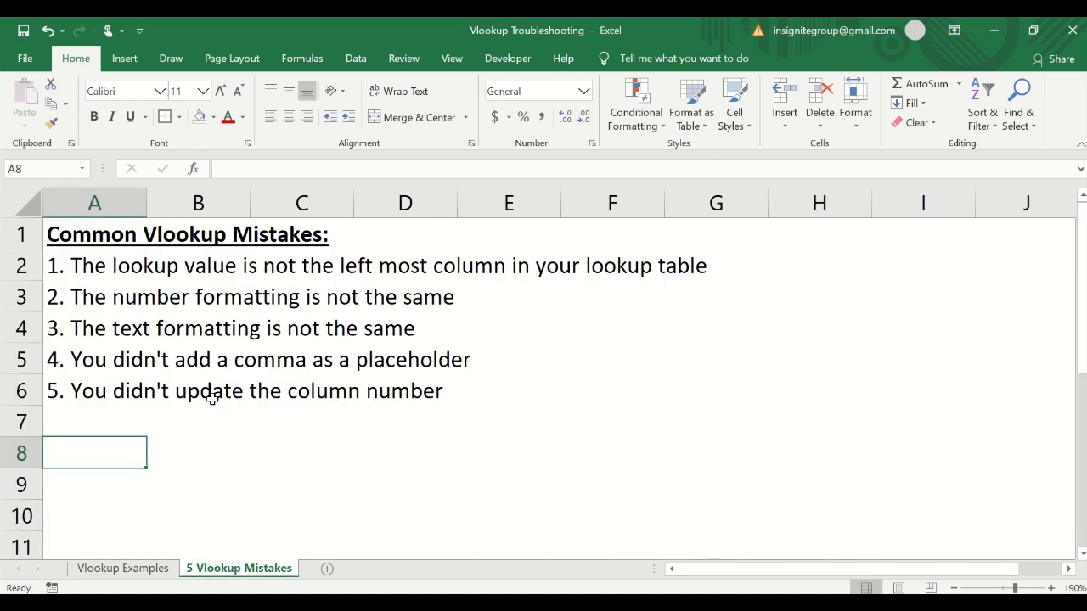
right_click(157, 293)
key("Escape")
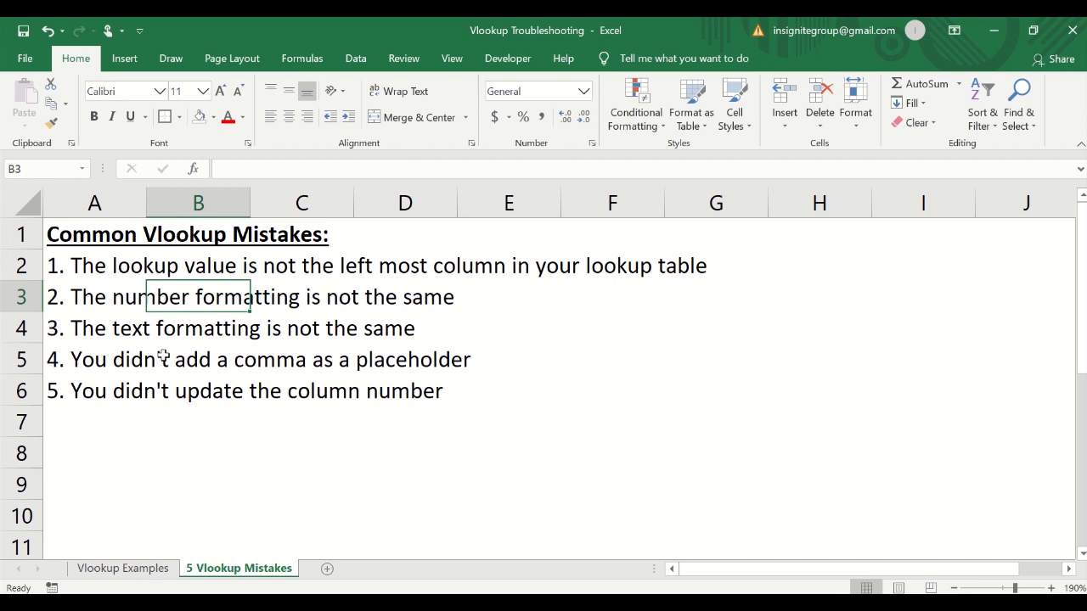
left_click(148, 570)
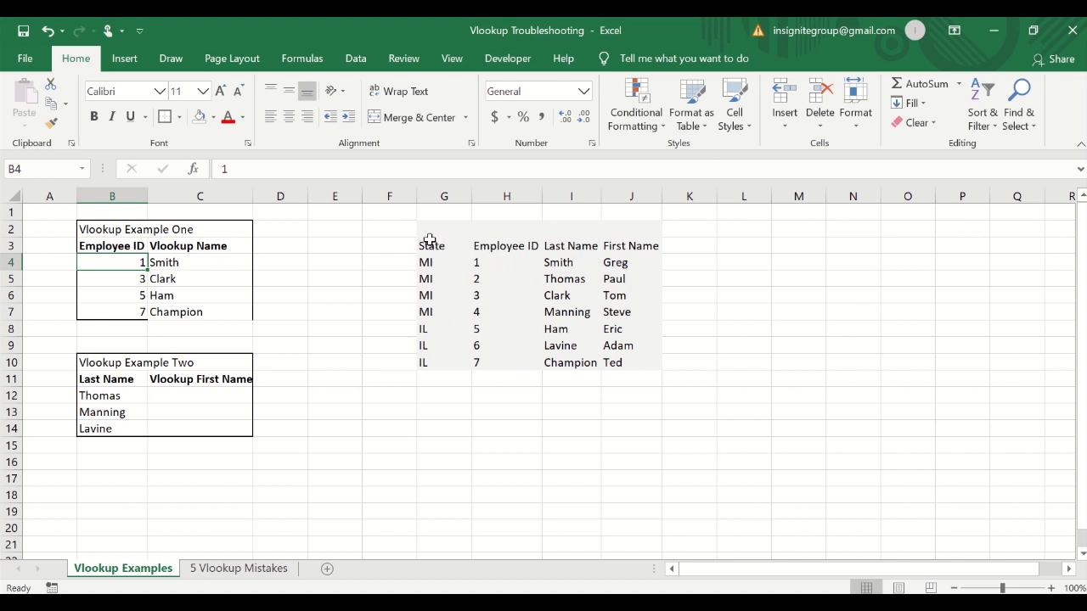
Copy the State column G3:G10 into column K beside First Name.
left_click_drag(429, 245, 432, 362)
key("ctrl+c")
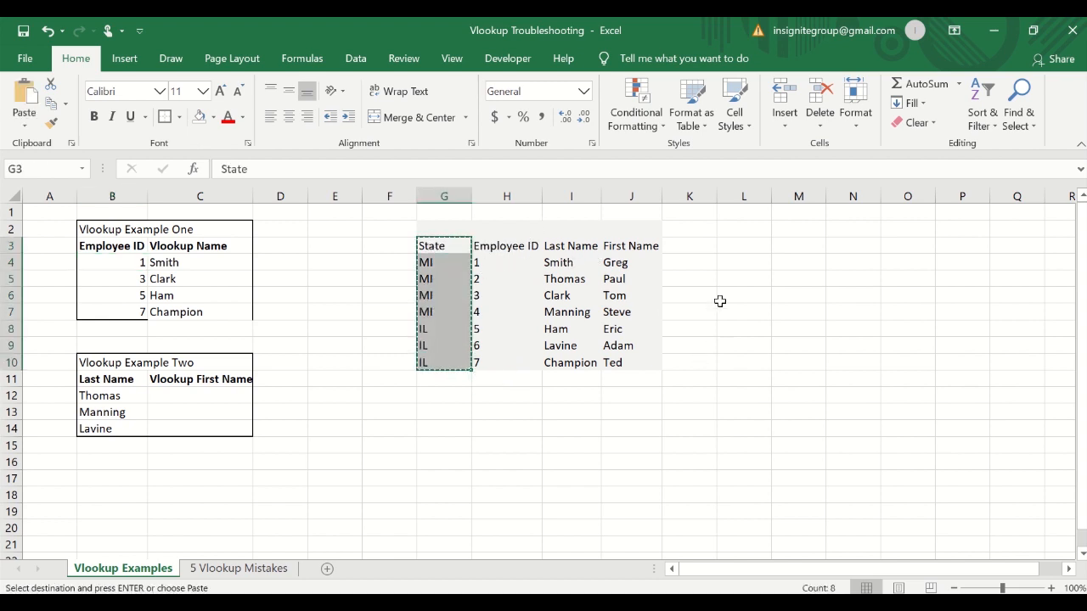
left_click(689, 245)
key("ctrl+v")
key("Escape")
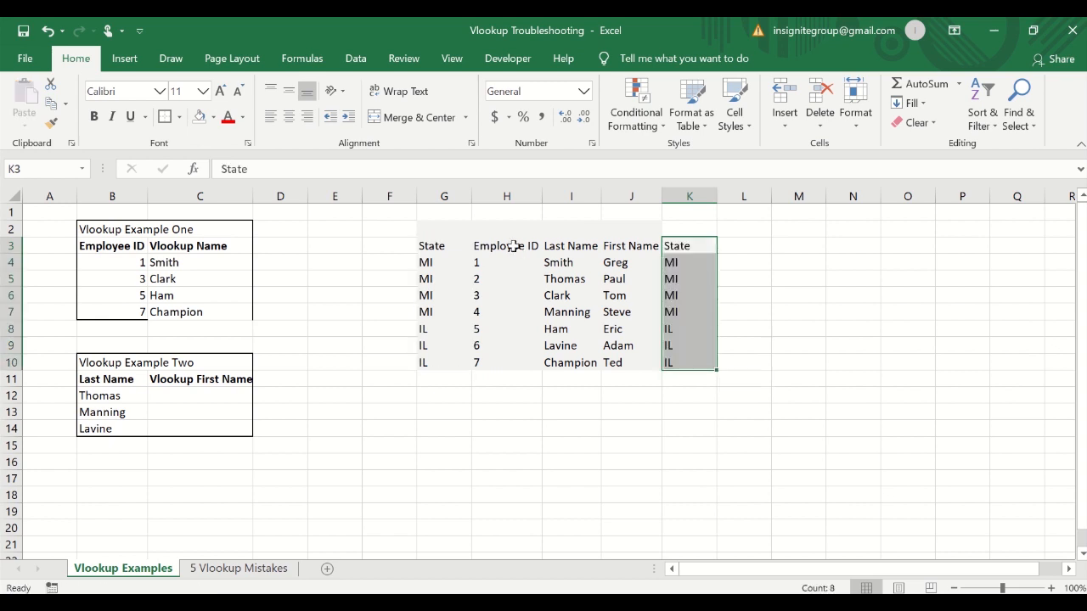
Try moving the Employee ID column in front of the State column by cutting and inserting it, then undo the move.
left_click_drag(484, 245, 721, 359)
left_click(676, 365)
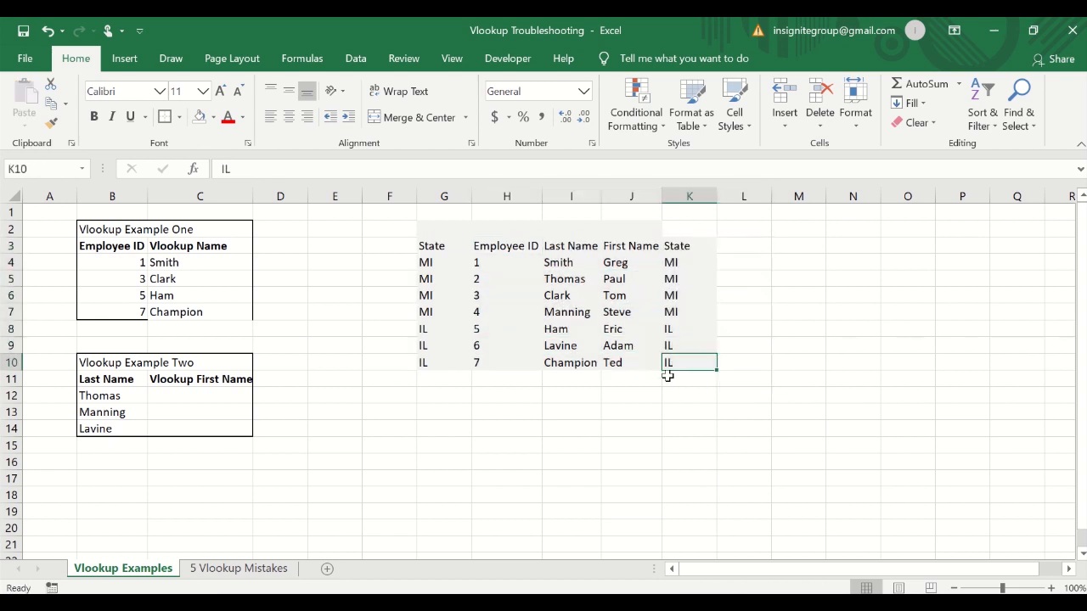
left_click_drag(501, 250, 674, 365)
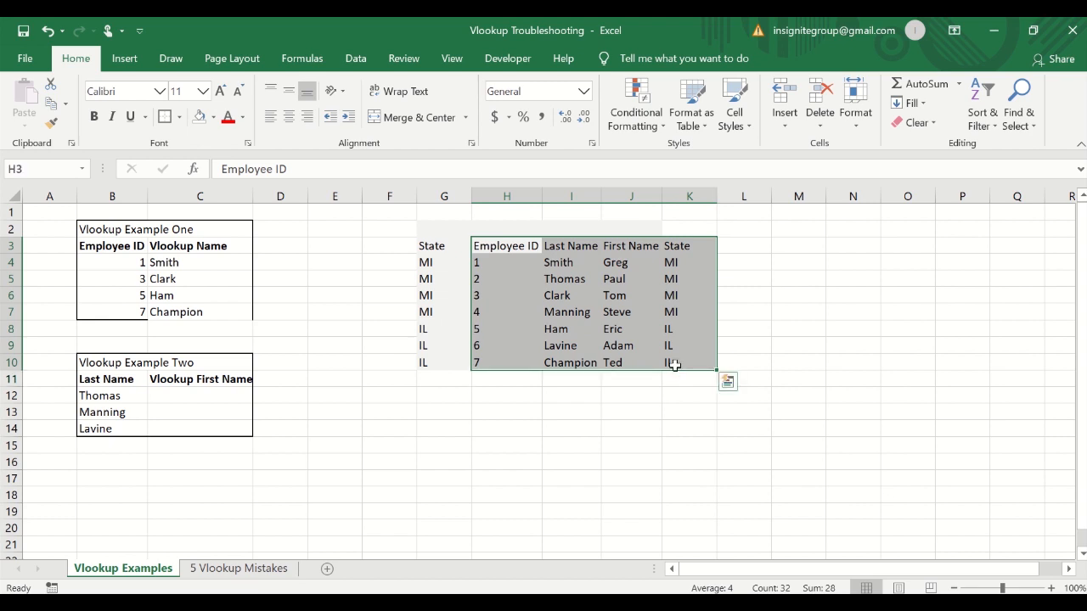
left_click(514, 254)
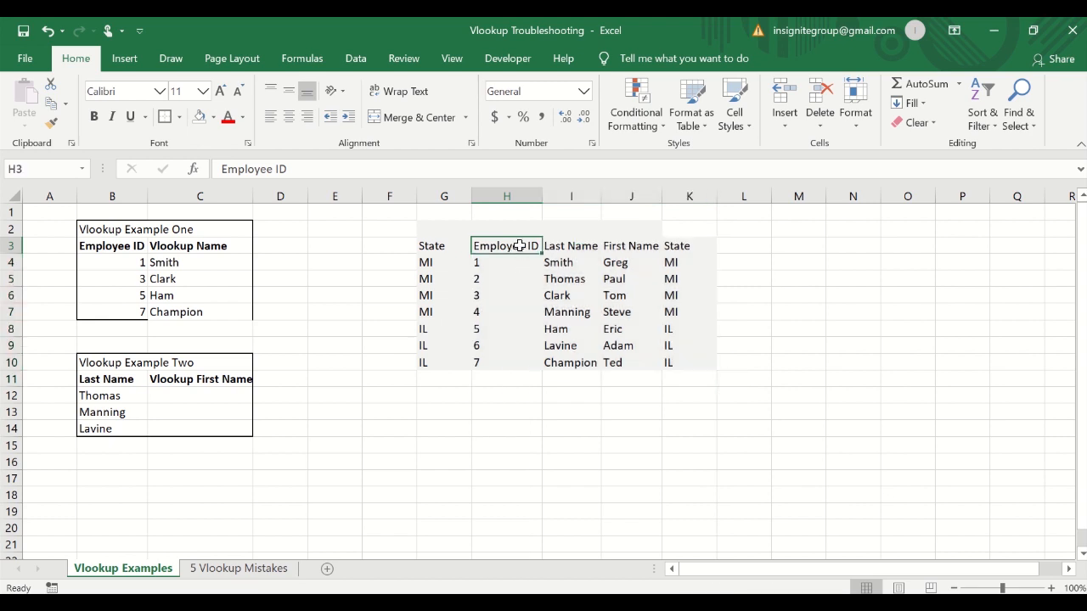
left_click(510, 196)
right_click(512, 197)
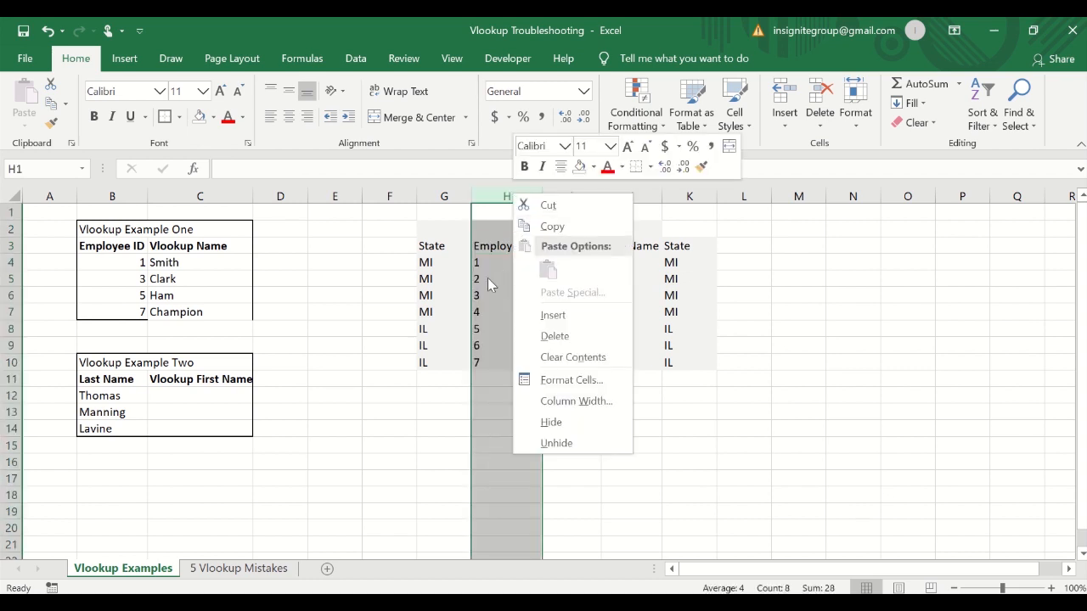
key("Escape")
right_click(526, 201)
left_click(557, 208)
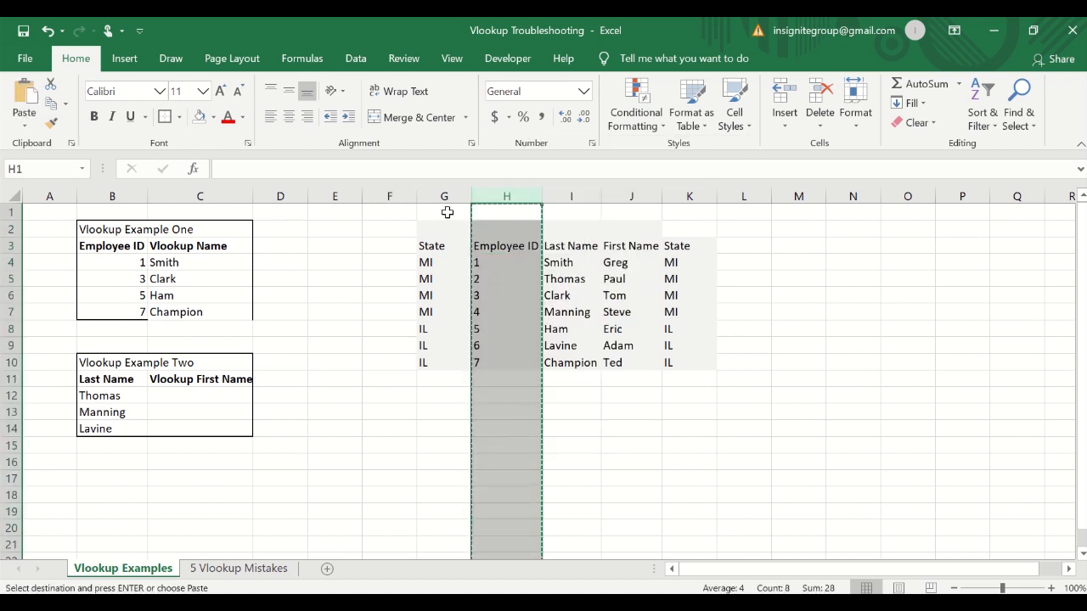
left_click(388, 196)
right_click(388, 196)
left_click(441, 309)
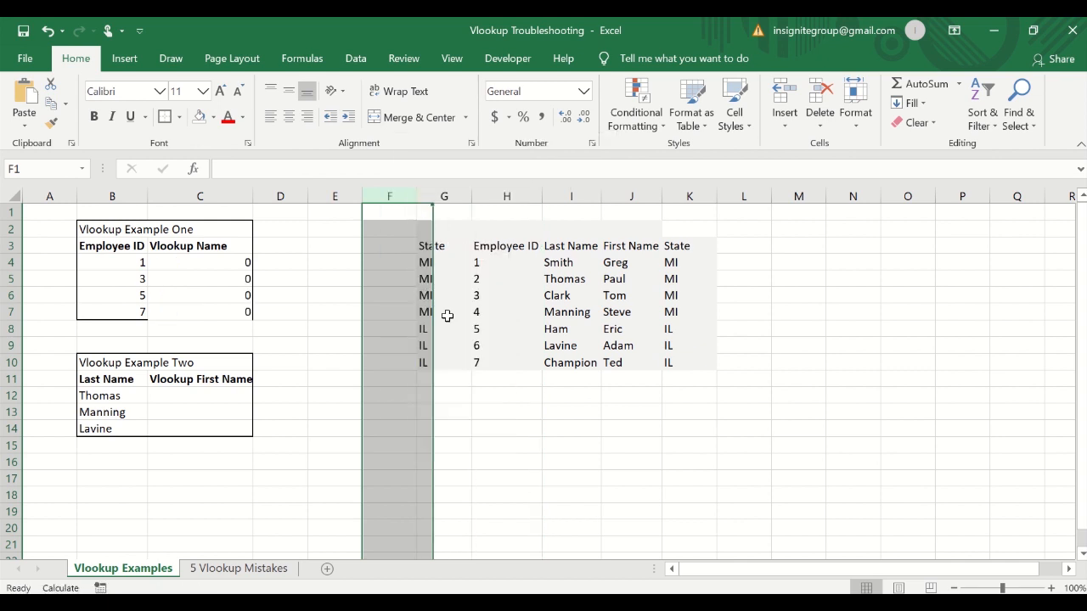
left_click(390, 297)
left_click(399, 245)
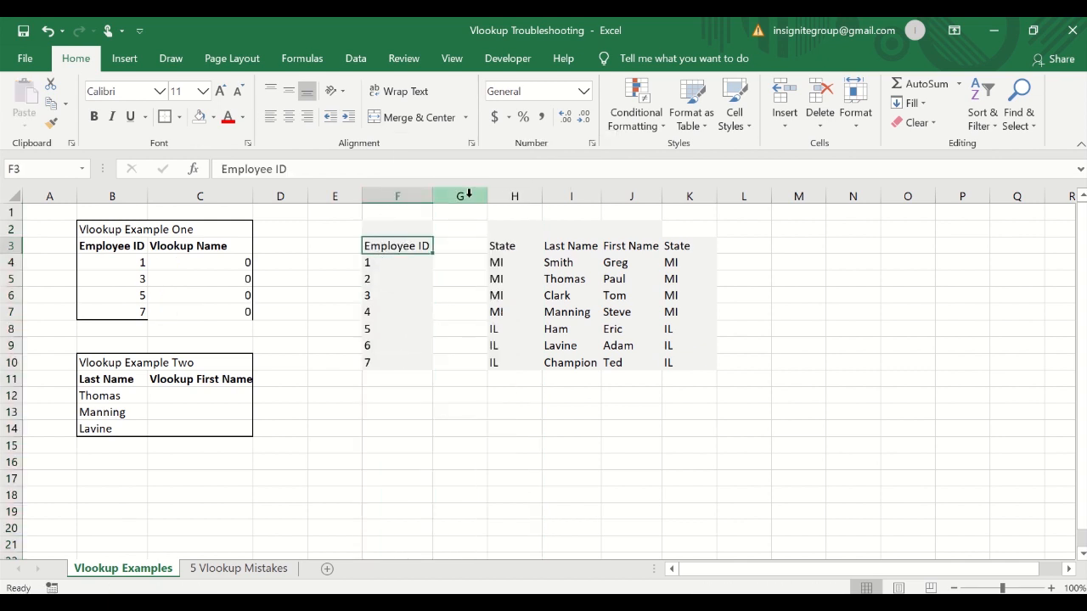
left_click(467, 196)
key("ctrl+z")
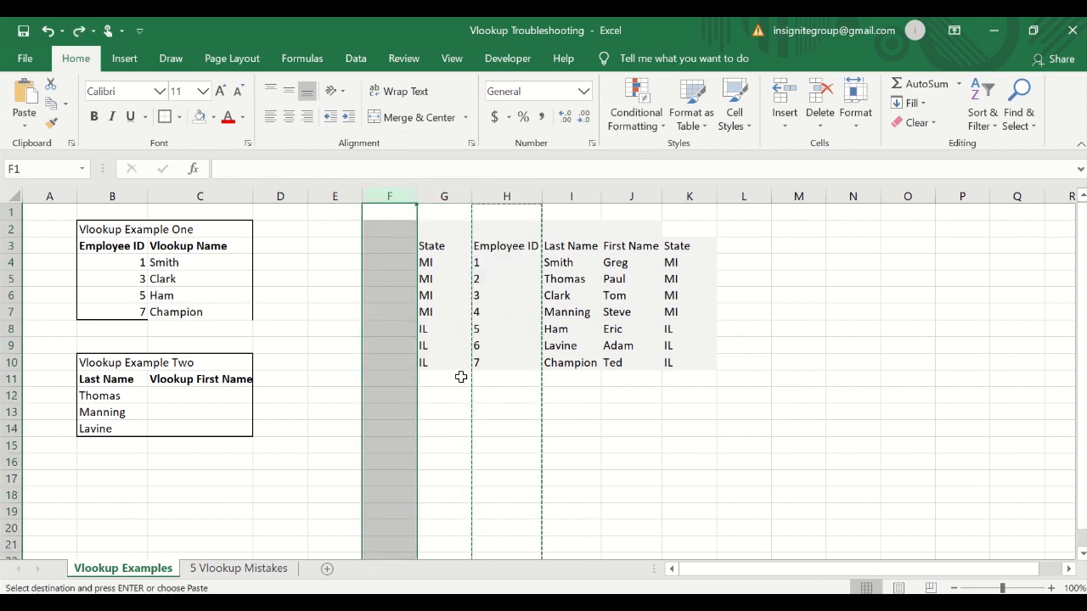
key("Escape")
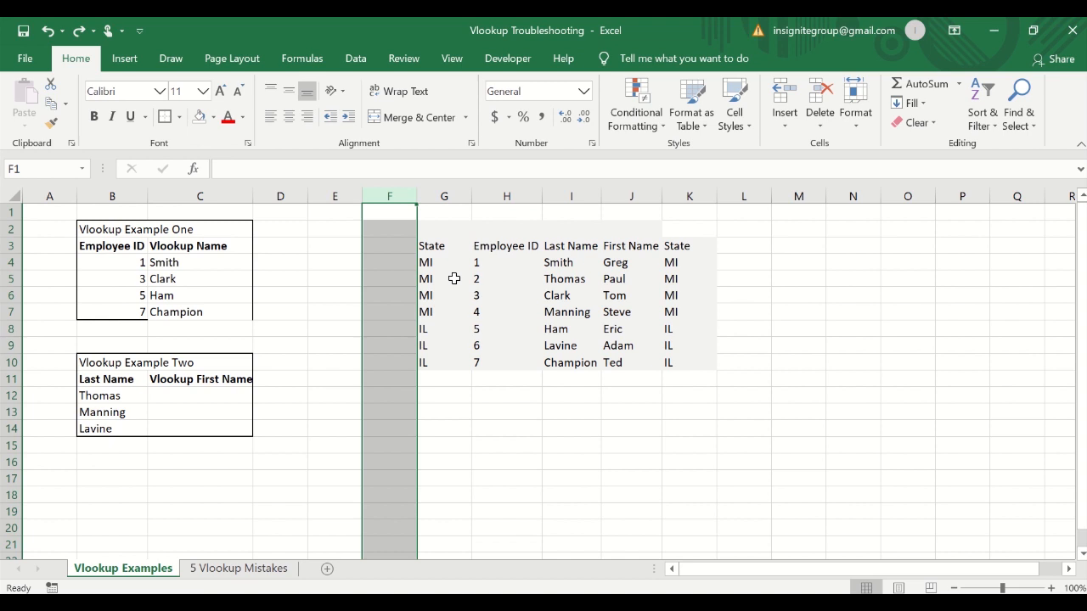
left_click(446, 248)
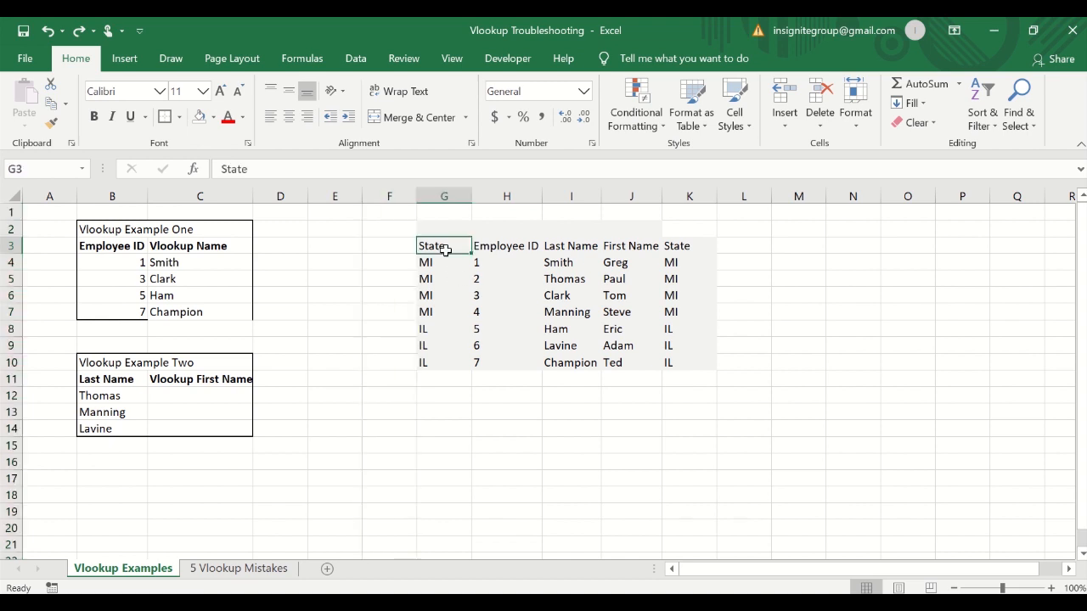
Highlight the first mistake's row on the 5 Vlookup Mistakes sheet with a yellow fill.
left_click(208, 566)
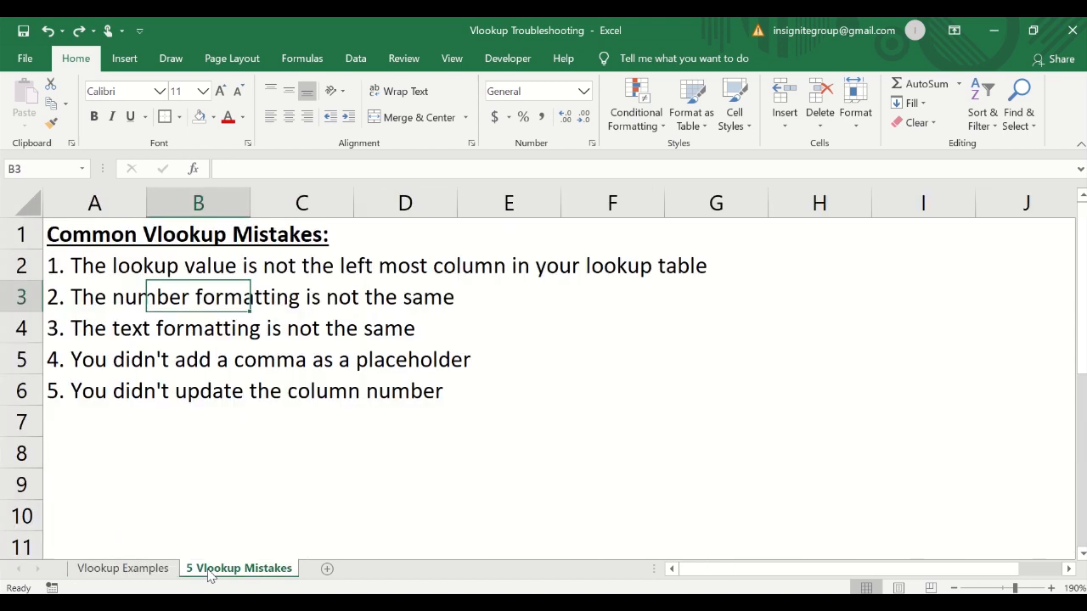
left_click(31, 267)
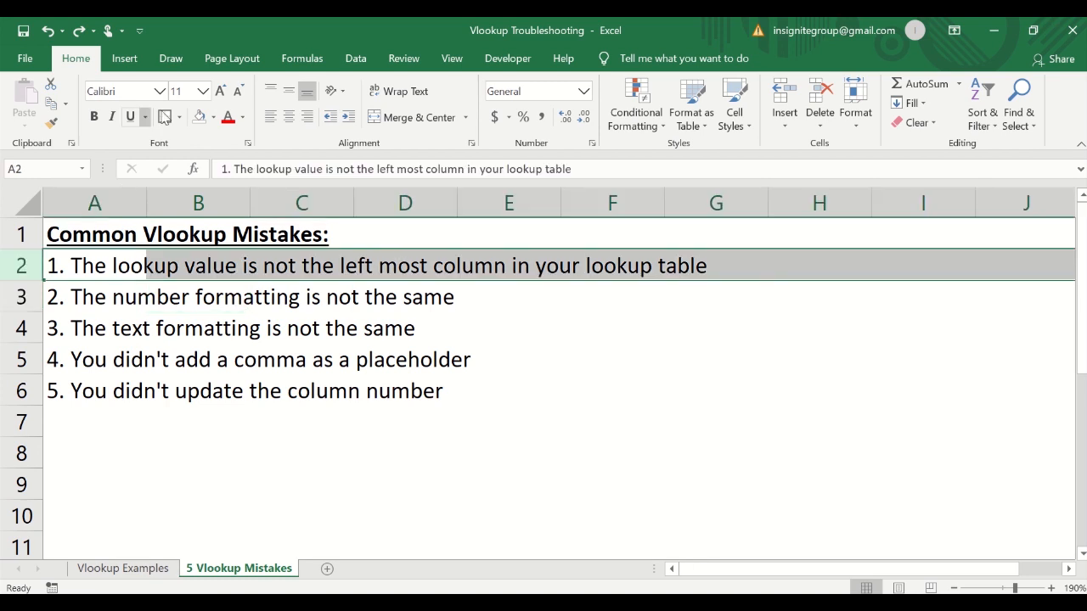
left_click(213, 117)
left_click(241, 253)
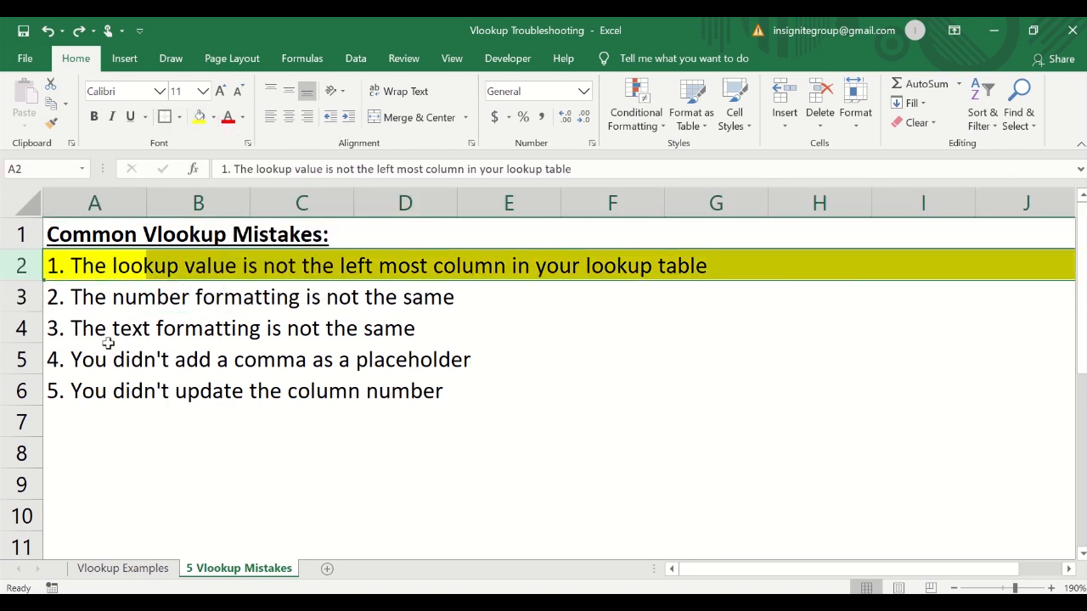
Back on the Vlookup Examples sheet, store Employee ID 1 in B4 as text with a leading apostrophe and right-align it.
right_click(119, 575)
left_click(117, 574)
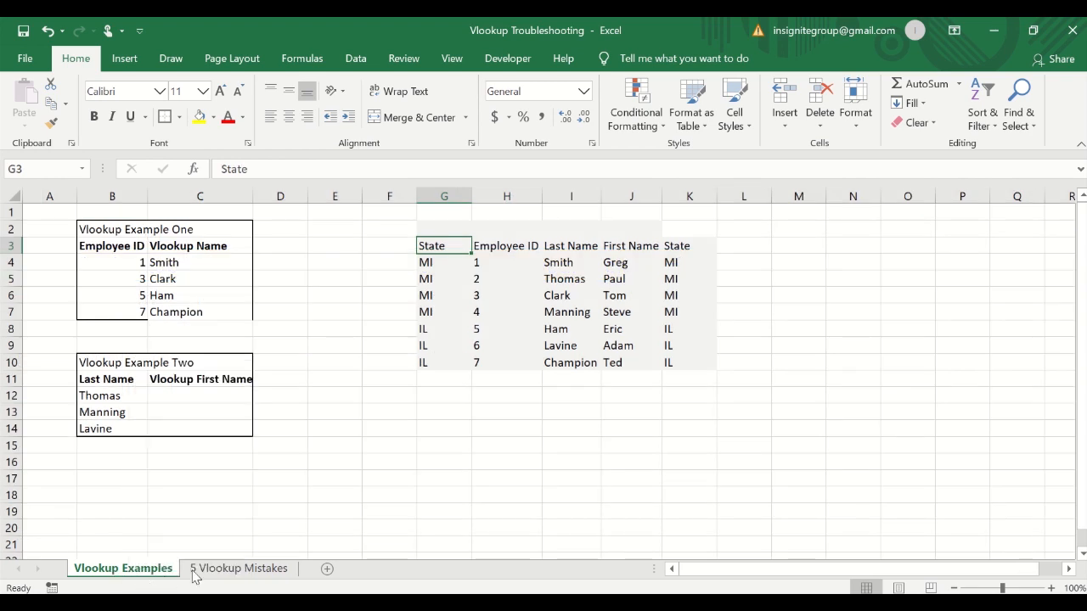
left_click(494, 263)
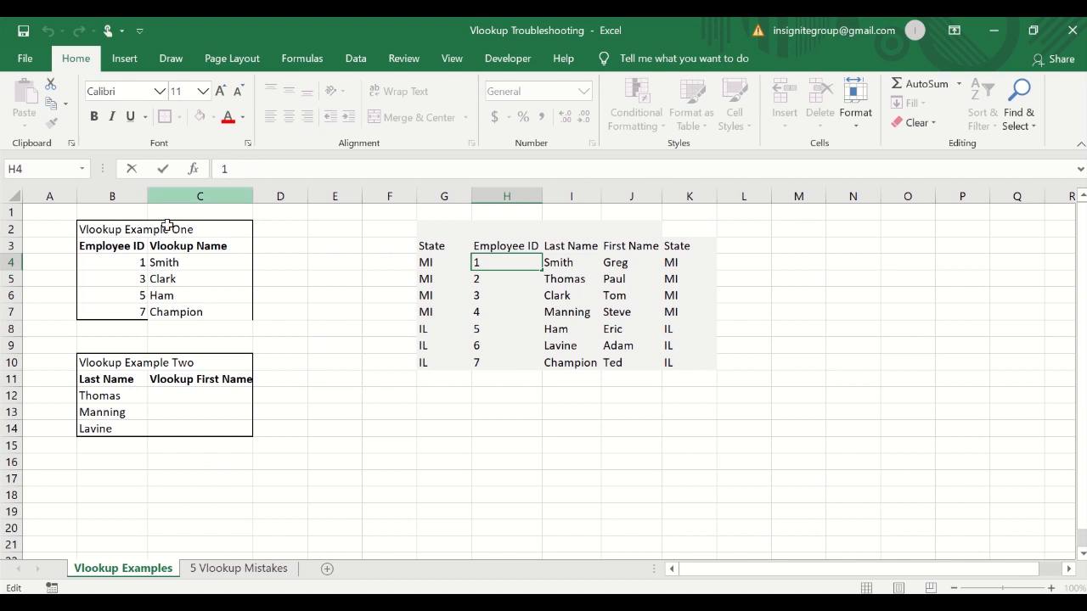
left_click(134, 267)
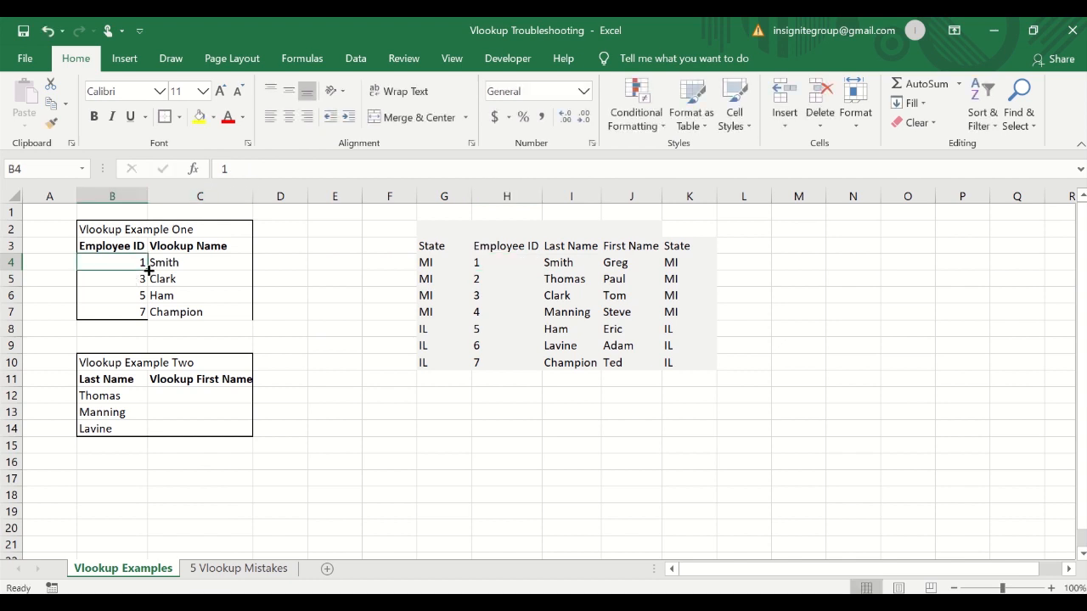
left_click(219, 169)
key("Return")
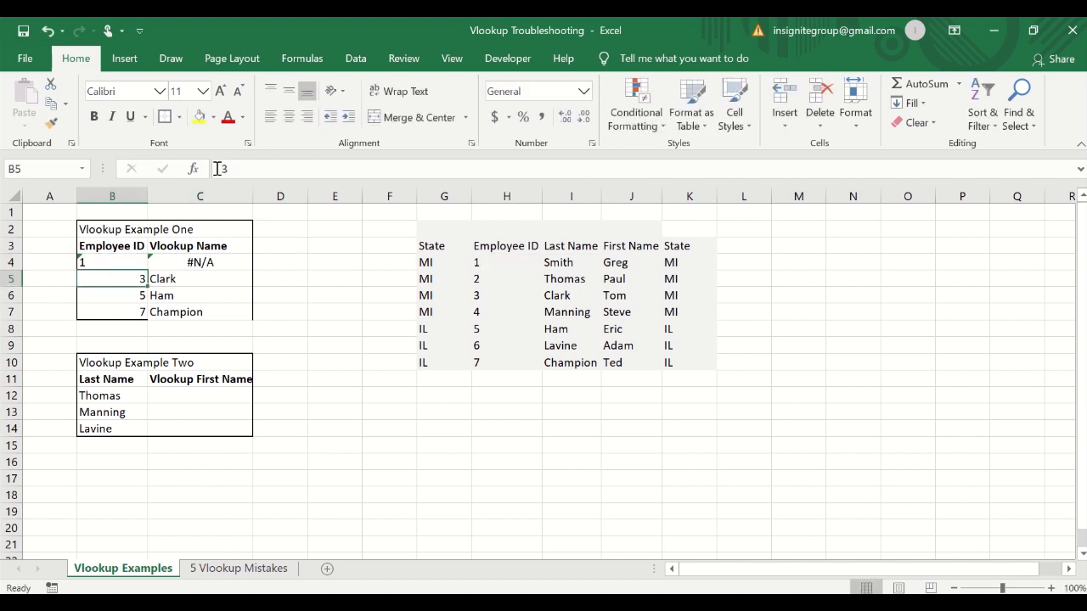
left_click(307, 116)
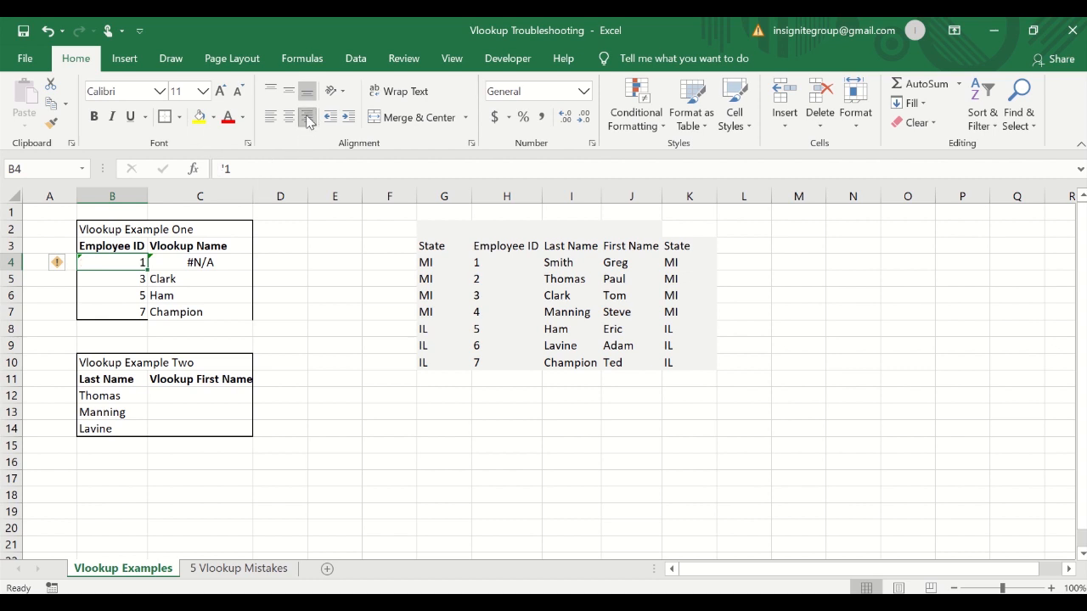
Compare the text-stored Employee ID in B4 with the other Employee ID cells in column B.
left_click(210, 296)
left_click_drag(276, 412, 311, 414)
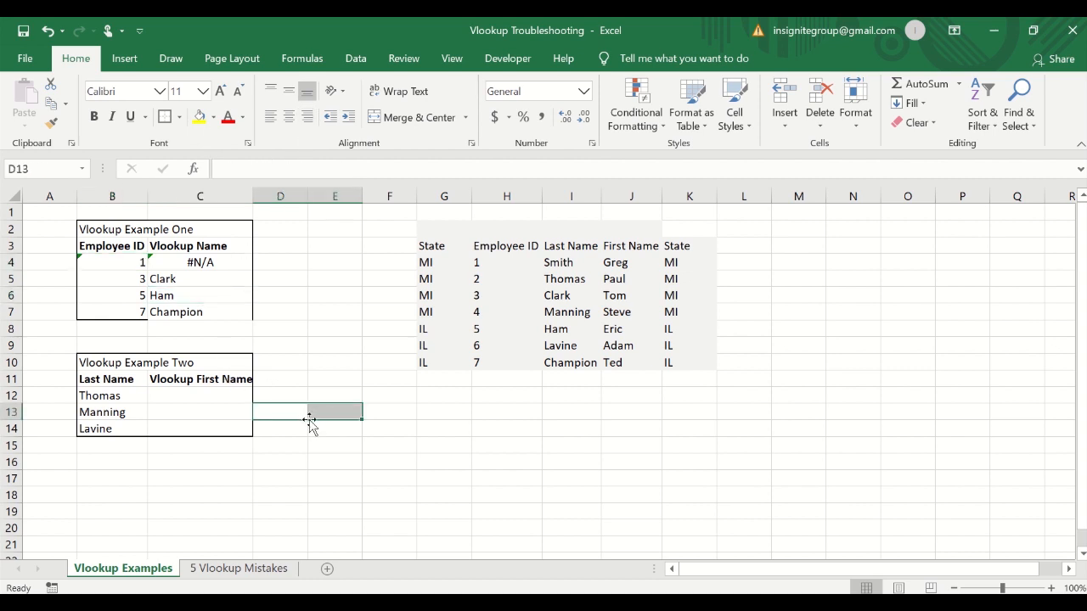
left_click(115, 265)
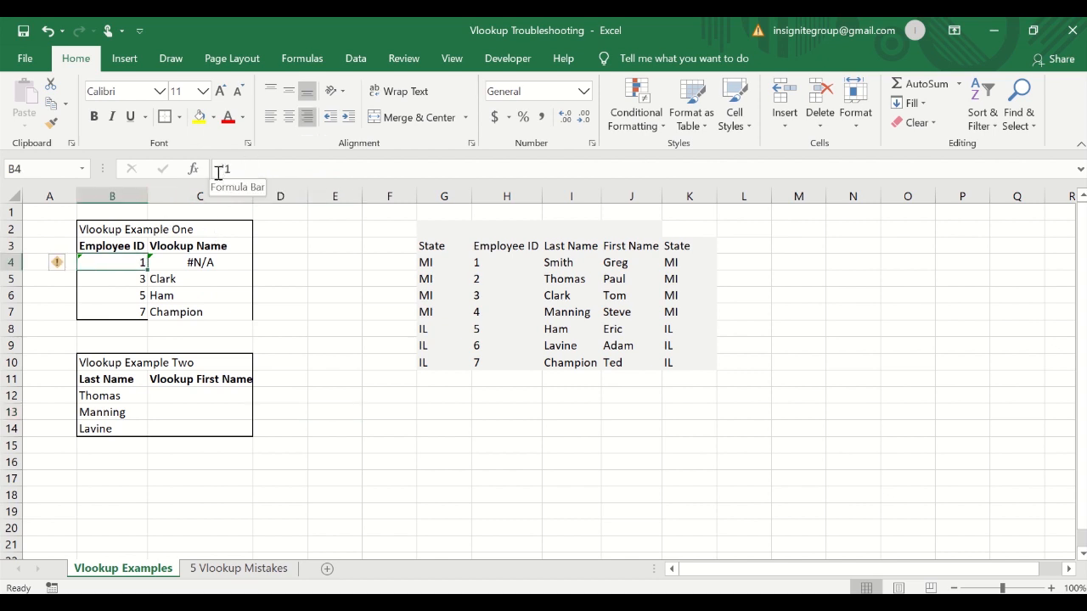
left_click(144, 342)
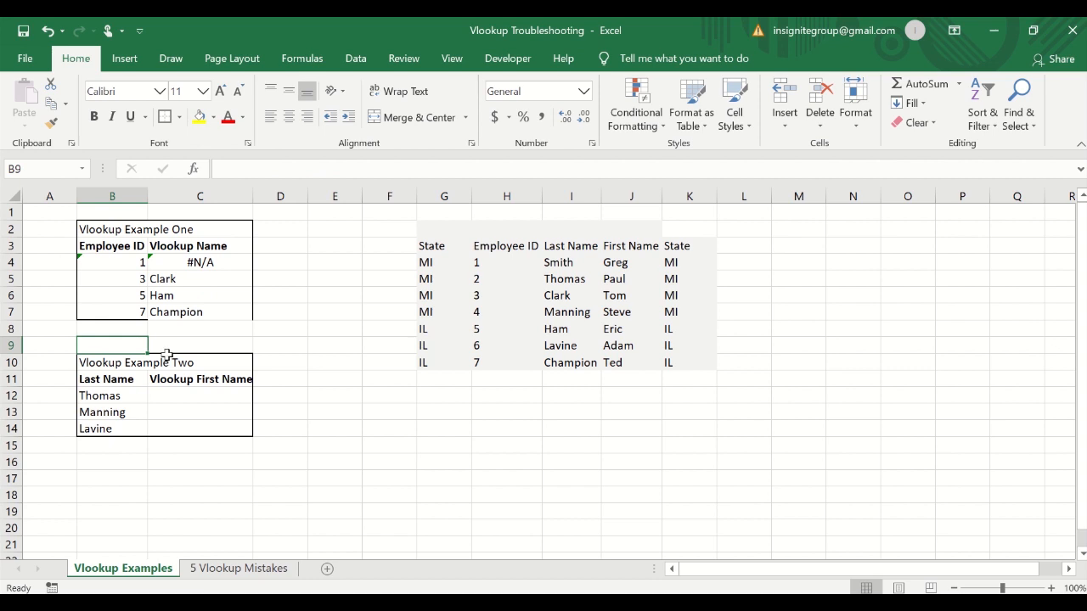
left_click(127, 265)
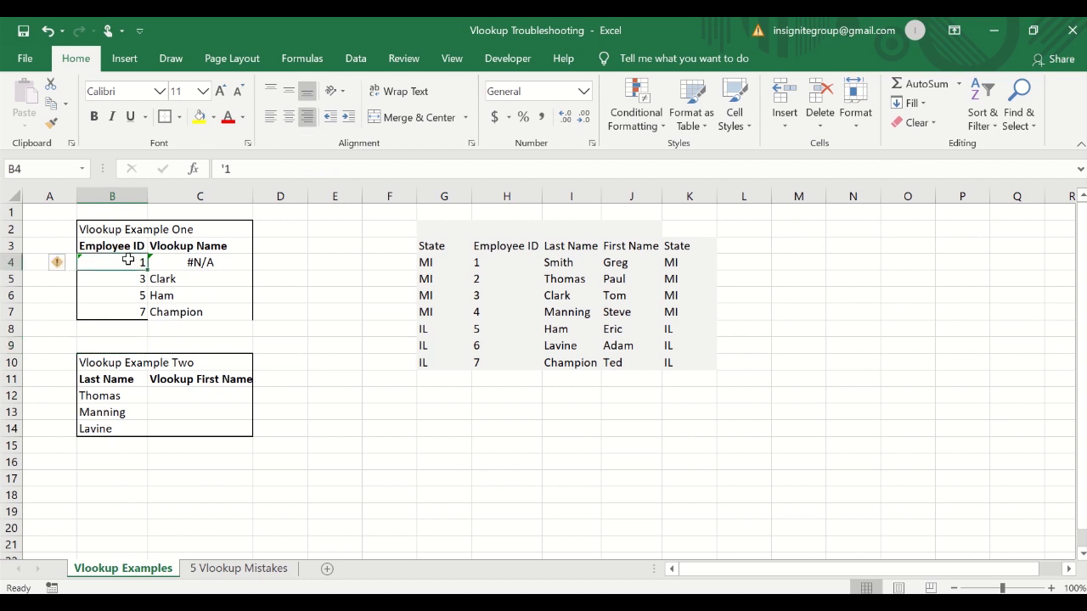
left_click(127, 281)
left_click(126, 311)
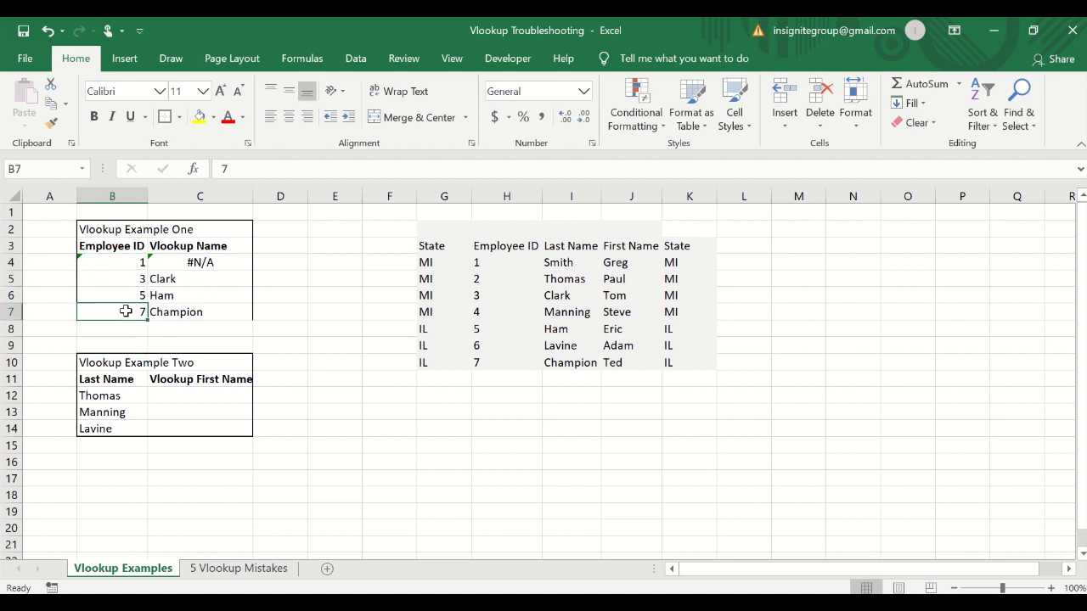
left_click(95, 263)
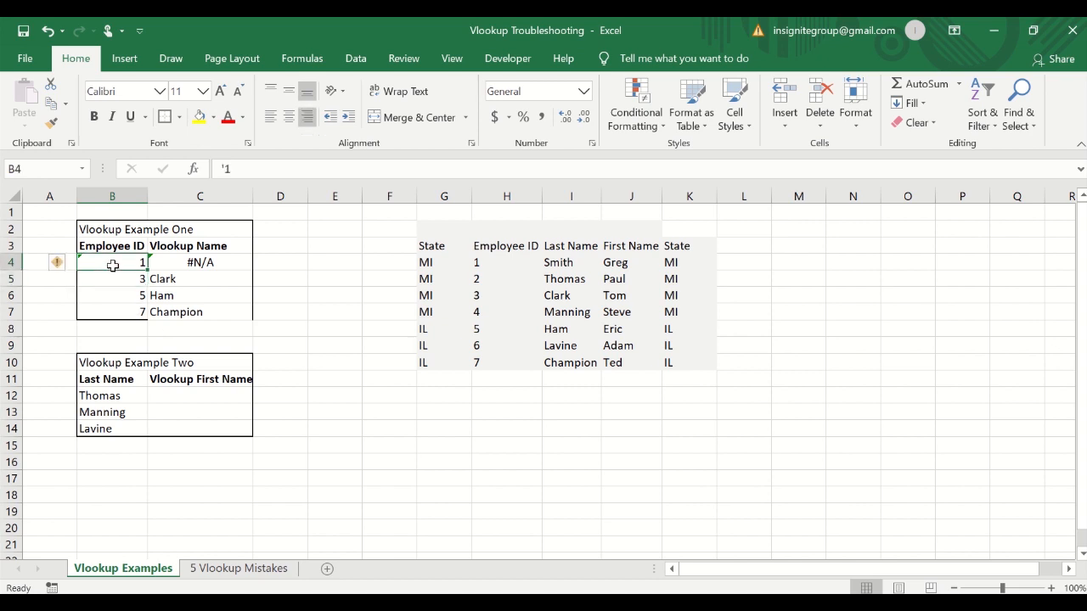
mouse_move(51, 274)
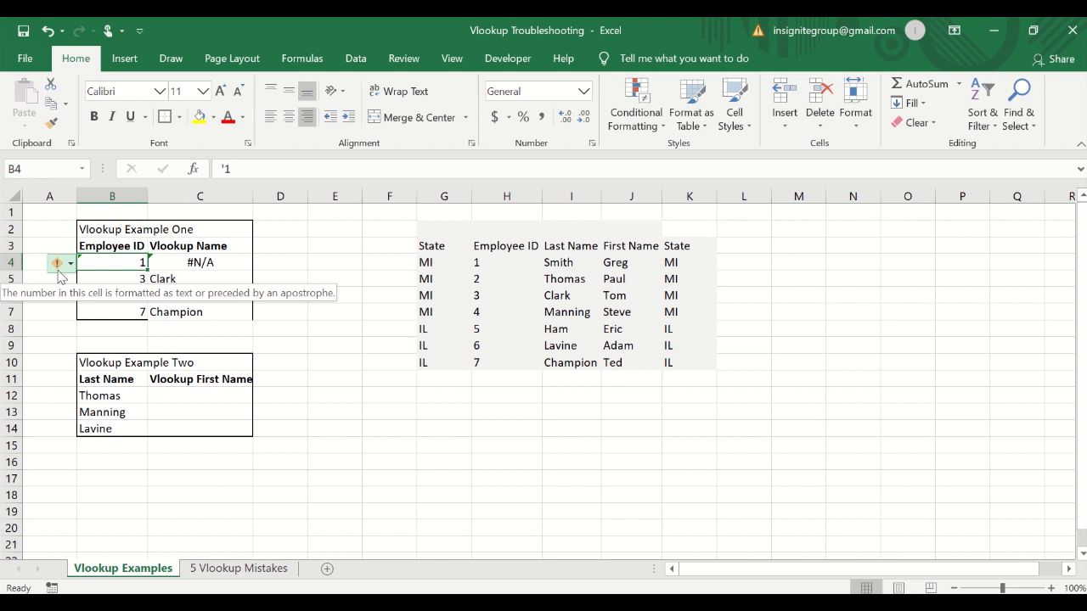
left_click(117, 278)
left_click(121, 309)
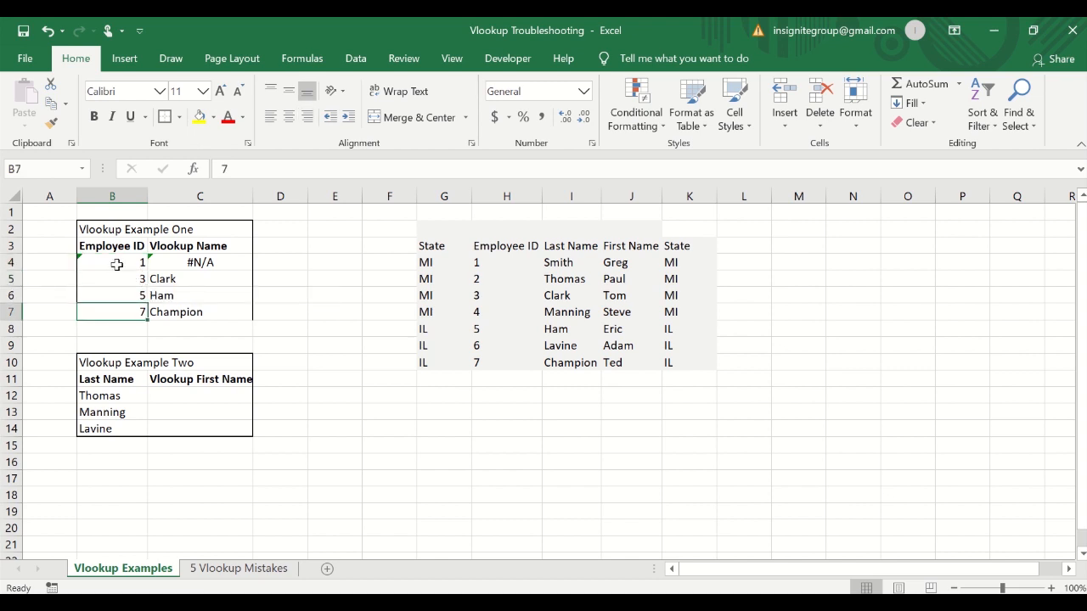
left_click(119, 265)
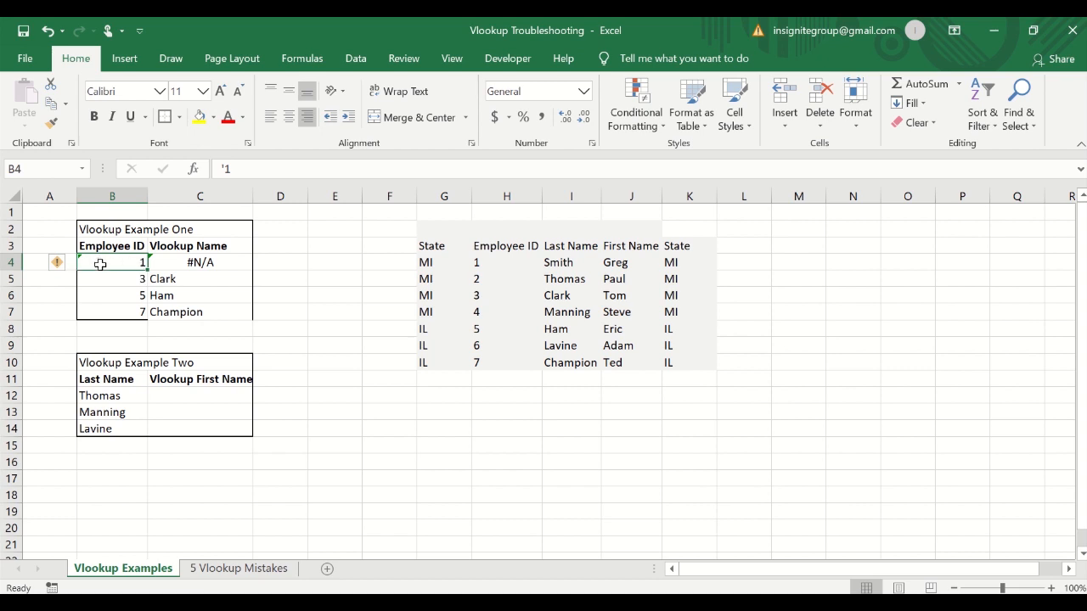
Inspect the VLOOKUP formula in C4 and the Employee ID values in column H of the lookup table.
left_click(204, 263)
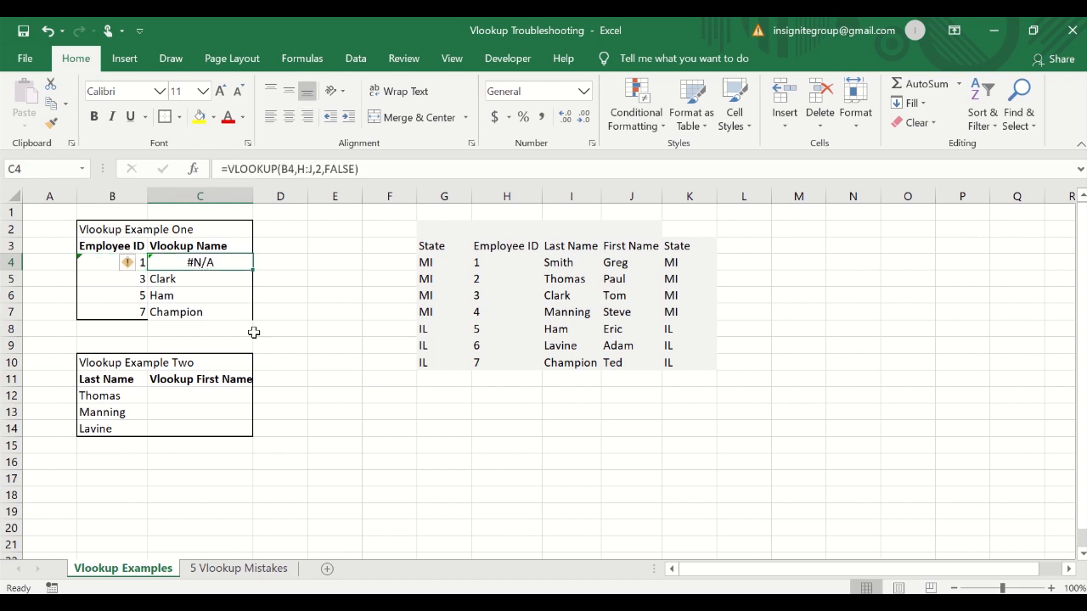
left_click(400, 167)
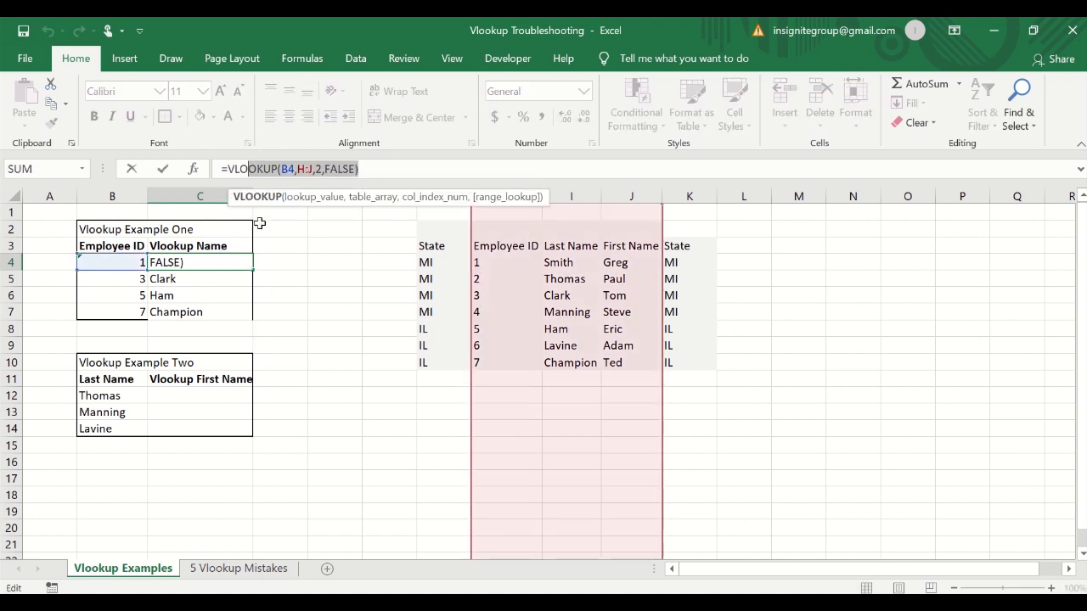
key("Escape")
left_click(95, 258)
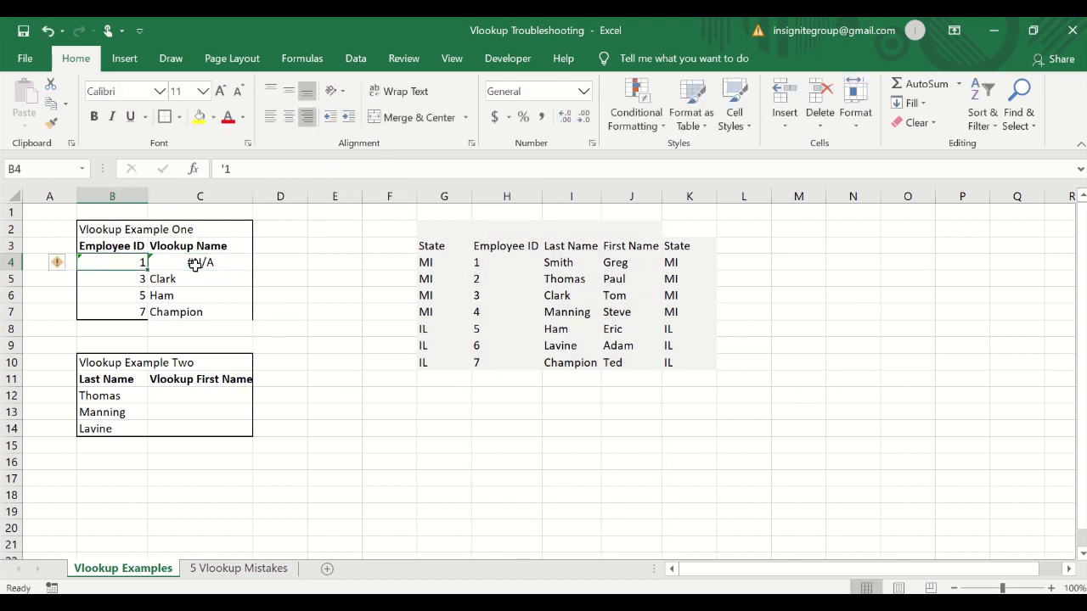
left_click(204, 264)
left_click_drag(203, 264, 209, 303)
left_click(206, 309)
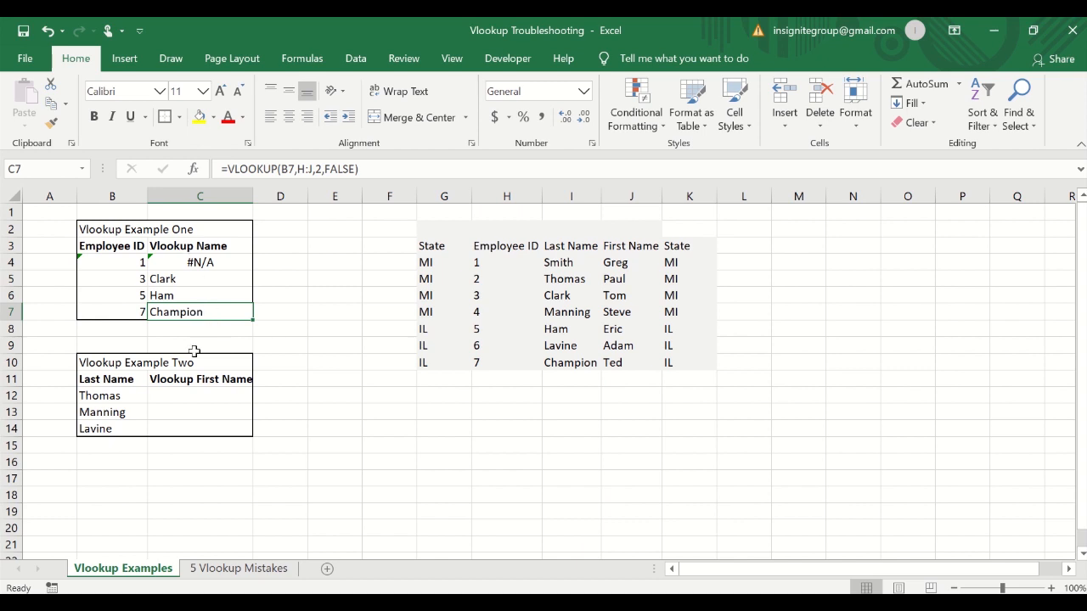
left_click(214, 279)
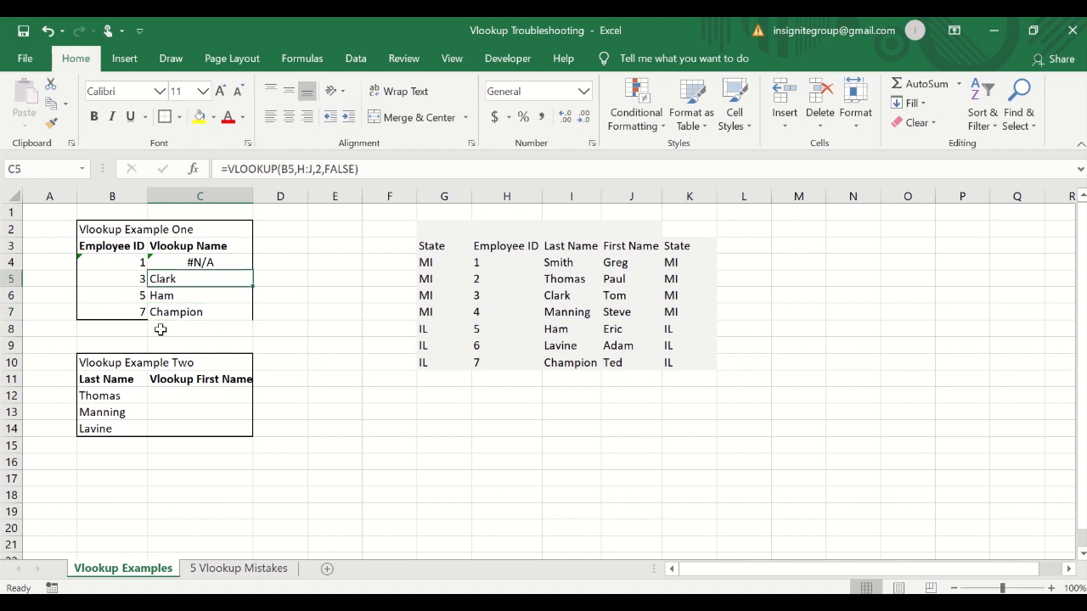
left_click(127, 268)
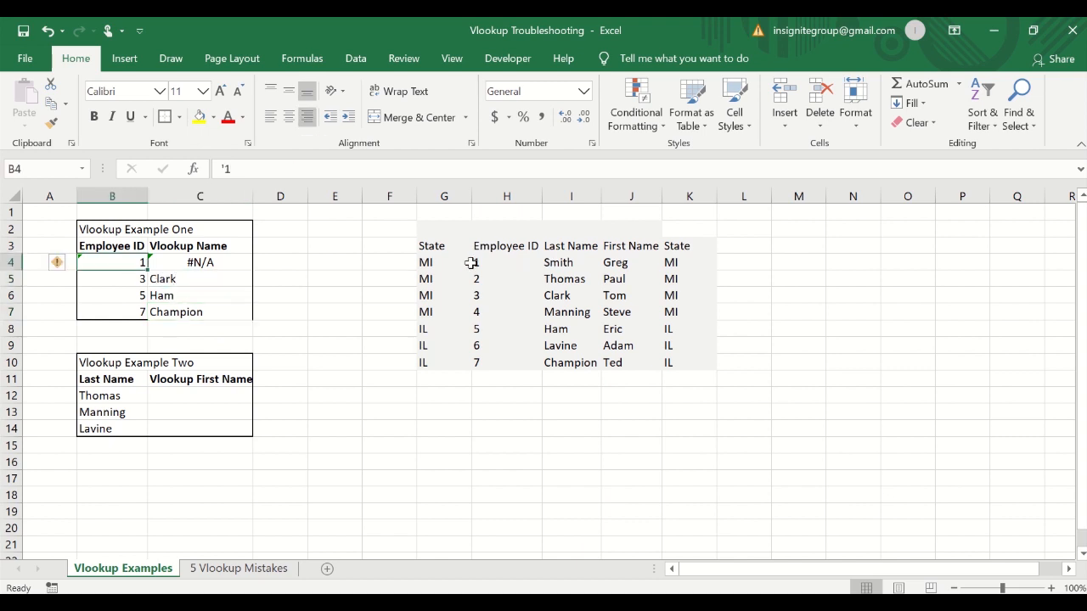
left_click_drag(474, 264, 487, 359)
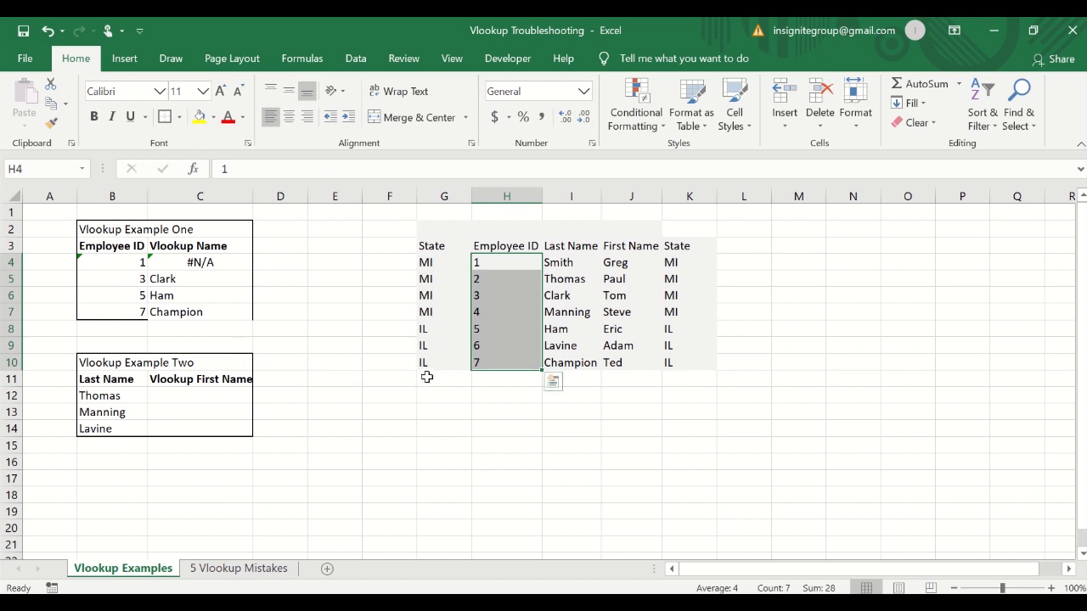
left_click(110, 264)
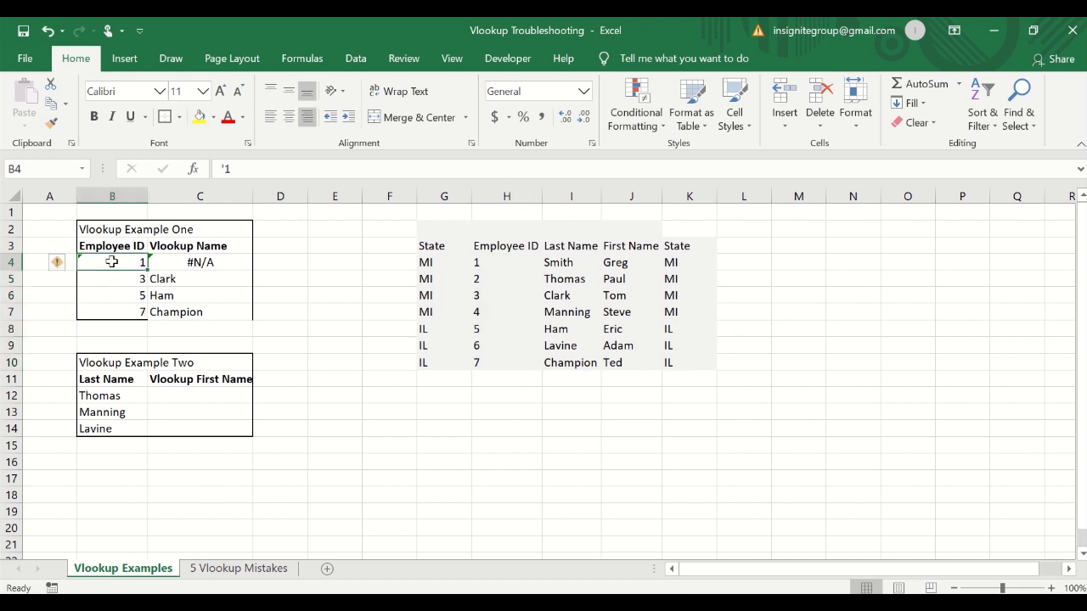
Try storing H4's Employee ID 1 as text with a leading apostrophe, then undo that change.
left_click(499, 262)
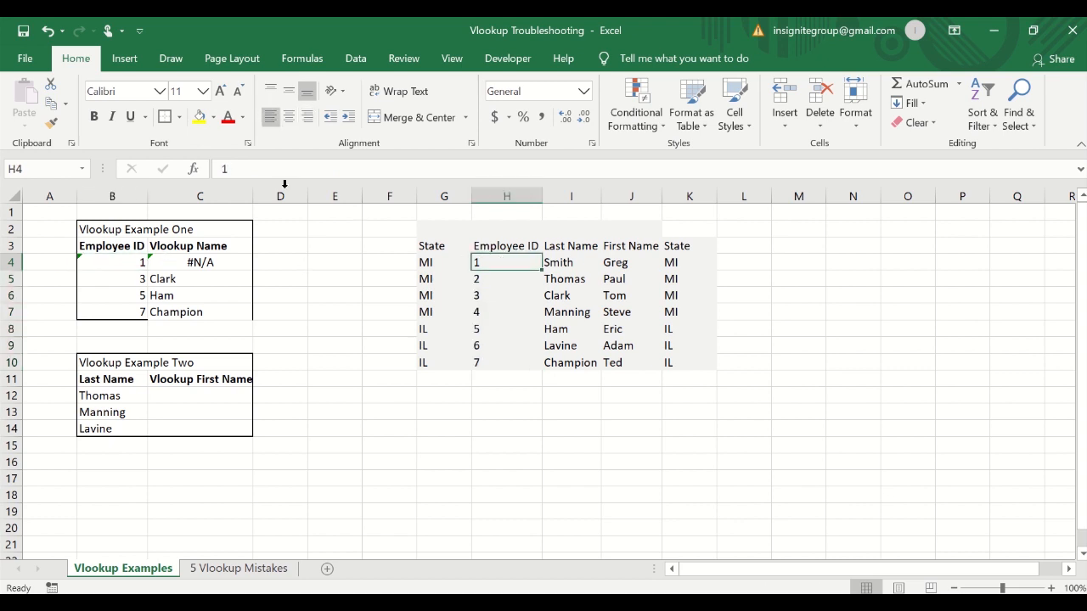
left_click(216, 172)
type("'")
key("Return")
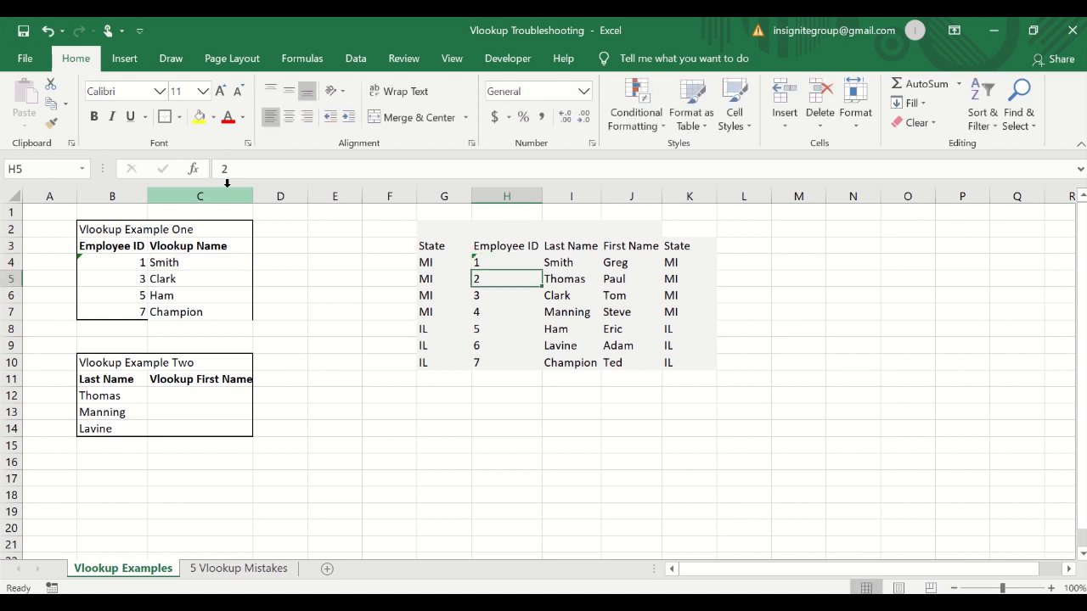
key("Up")
left_click(136, 263)
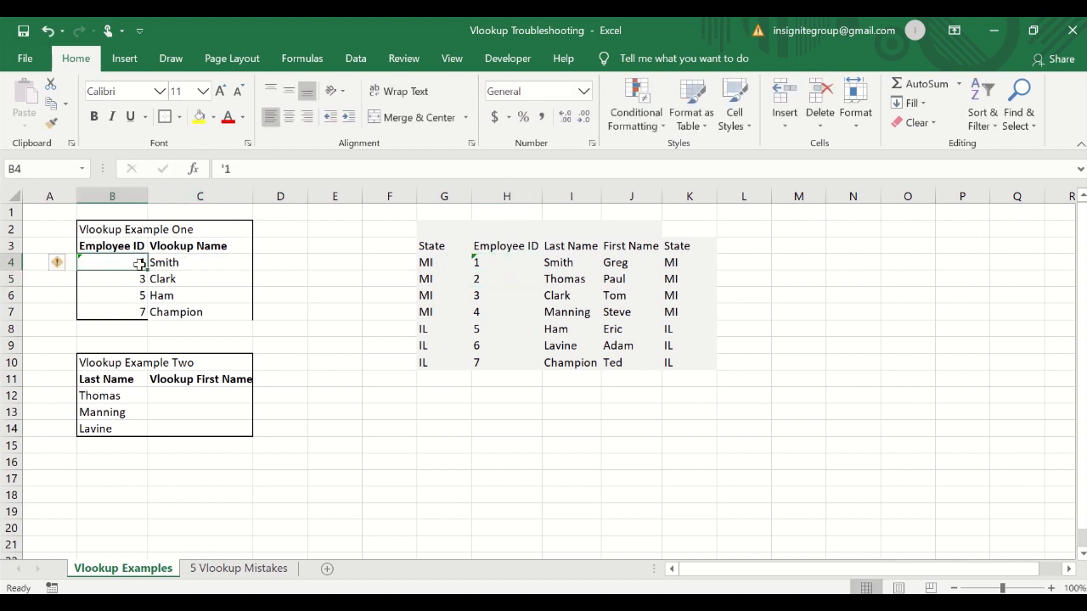
left_click(204, 262)
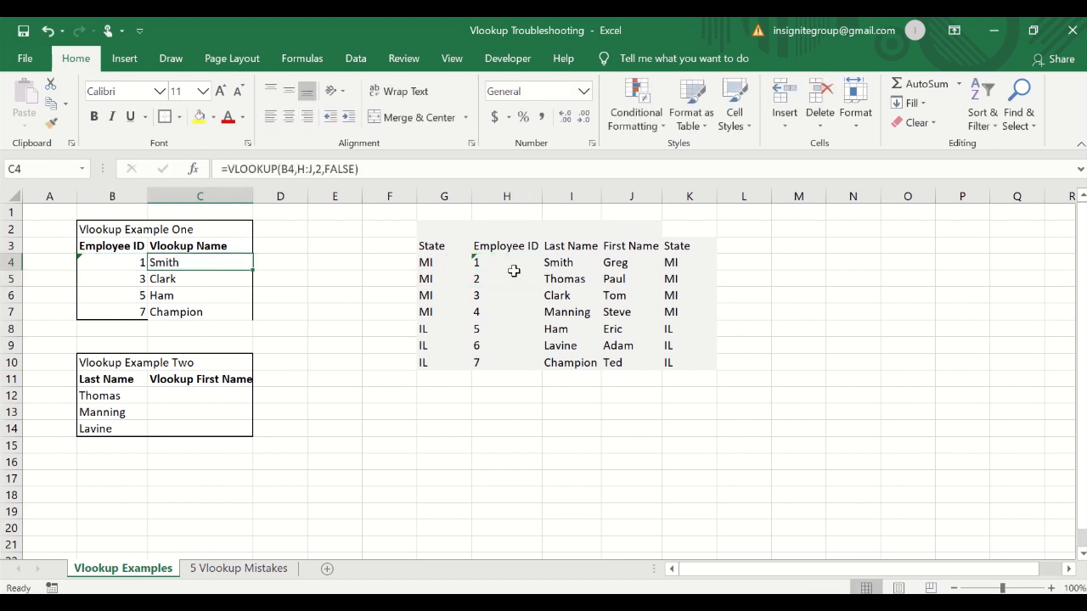
key("ctrl+z")
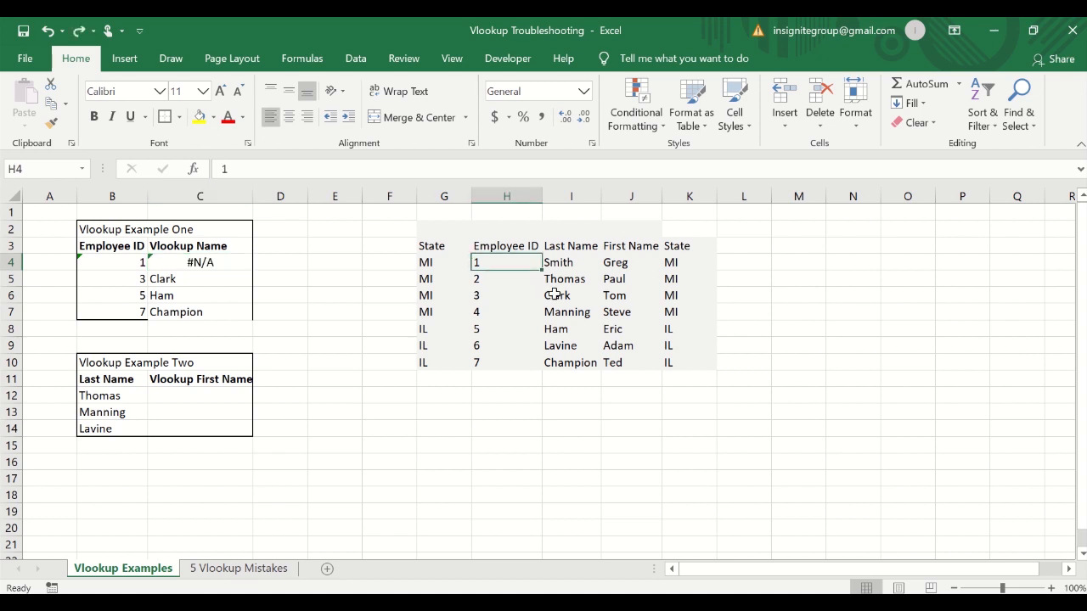
Convert B4's number stored as text back to a number, then undo the conversion.
left_click(127, 263)
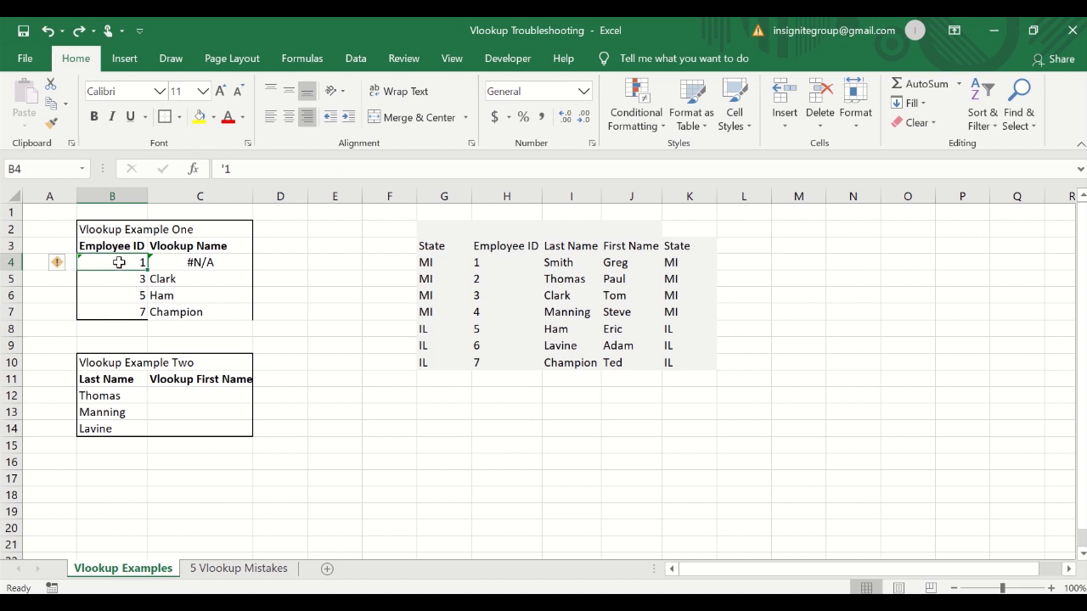
mouse_move(64, 273)
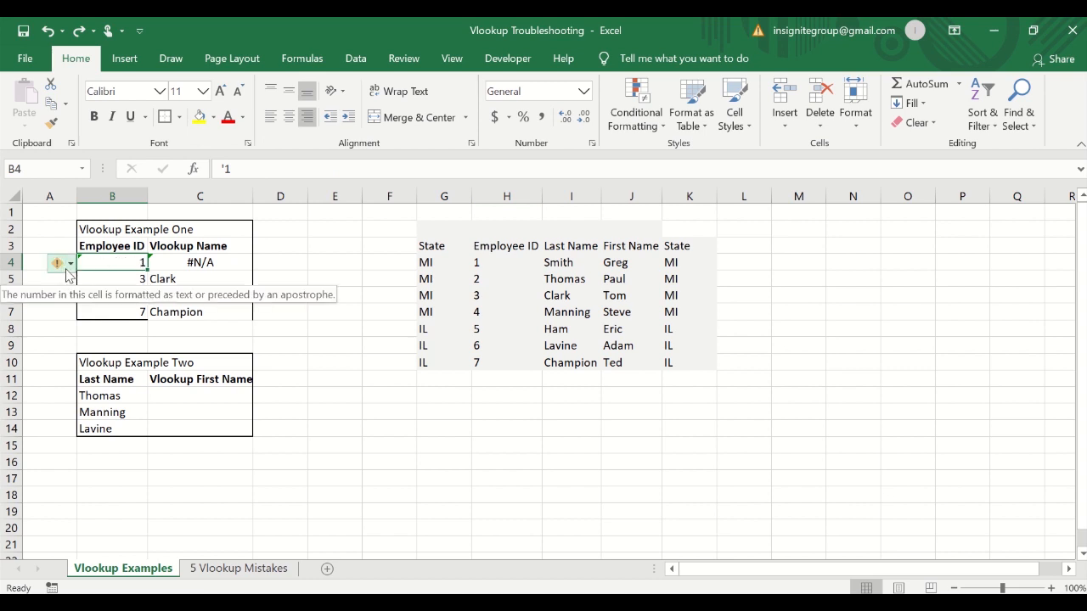
left_click(68, 270)
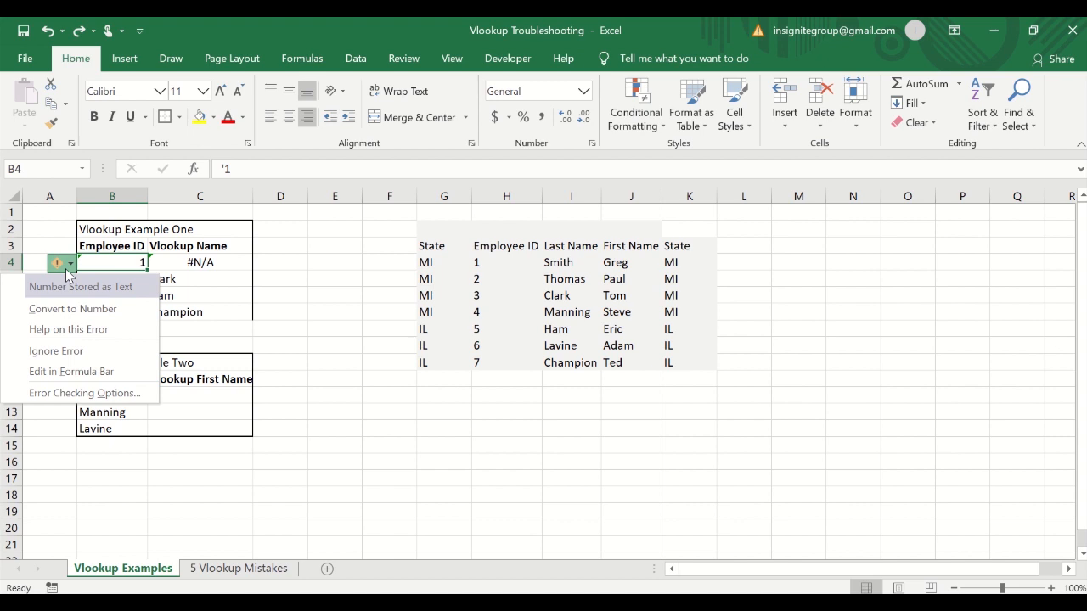
left_click(58, 310)
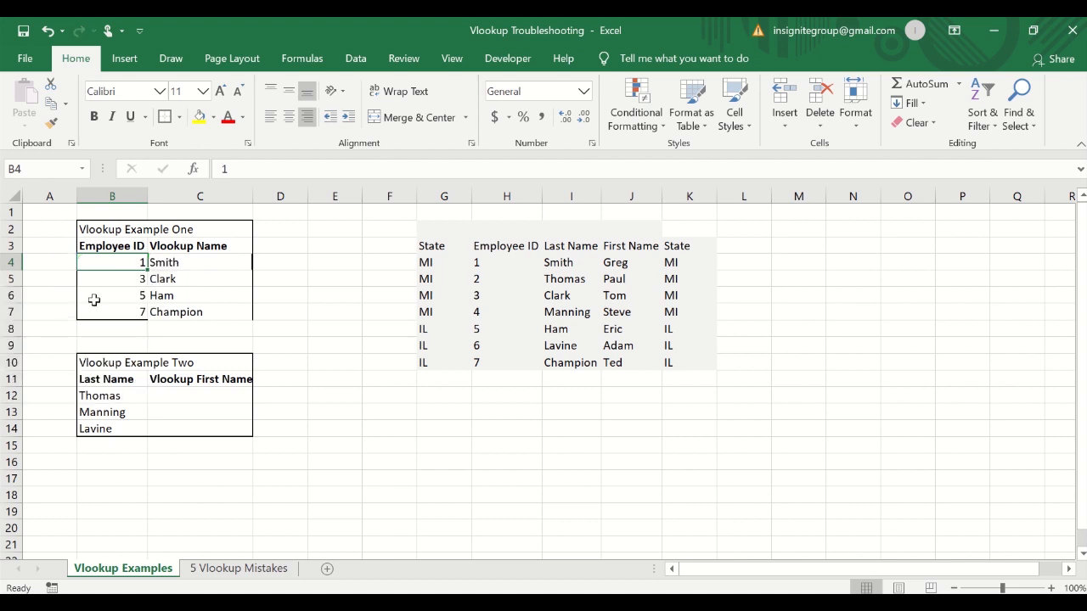
left_click_drag(137, 262, 159, 312)
left_click(184, 265)
left_click(390, 169)
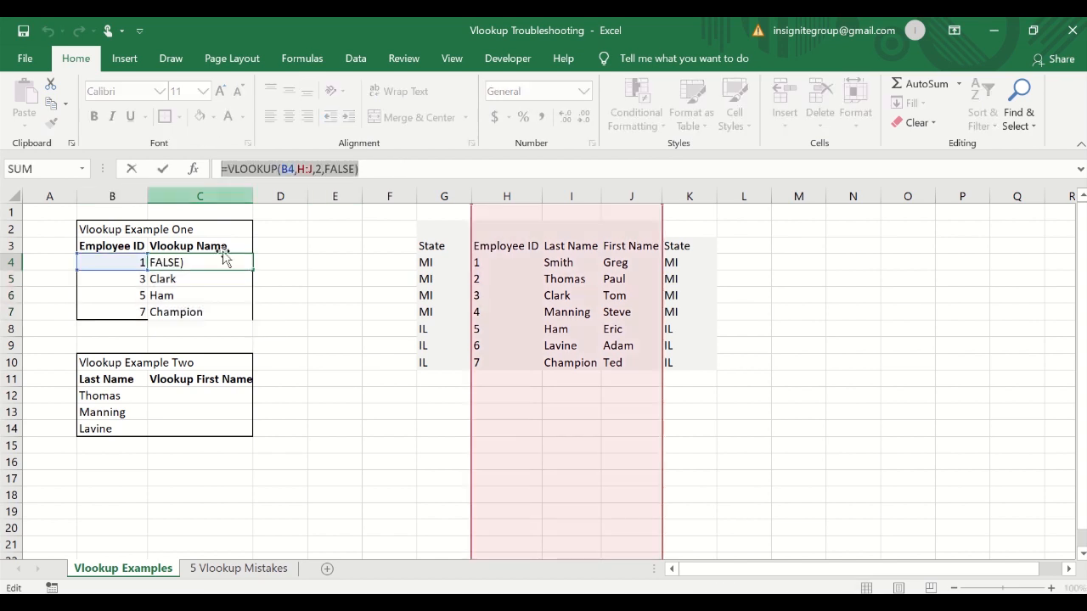
key("Escape")
key("ctrl+z")
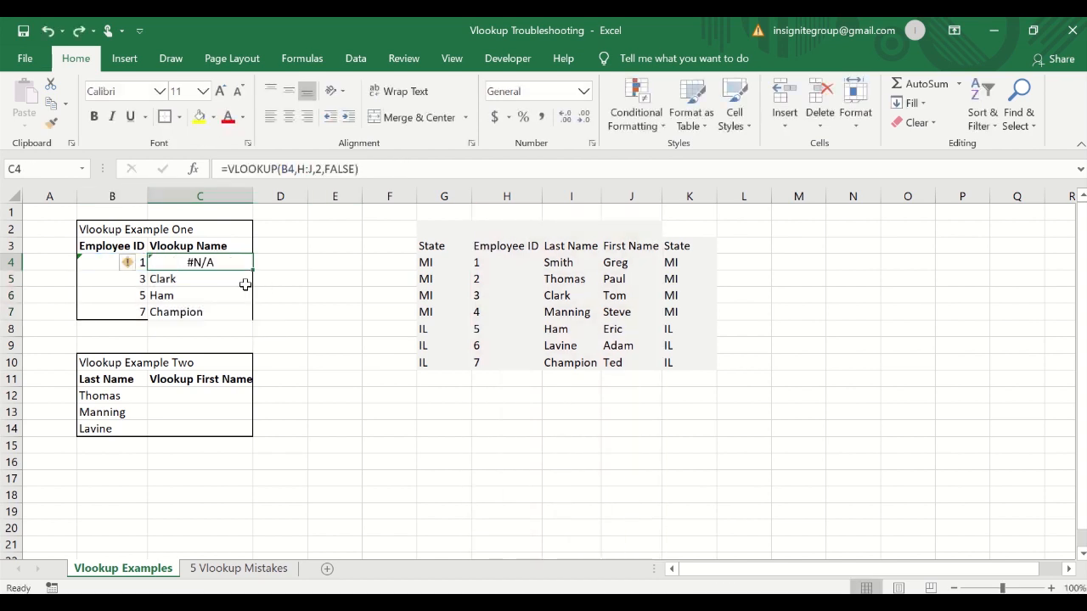
Convert the Employee ID column B from text to numbers with Text to Columns.
left_click(100, 260)
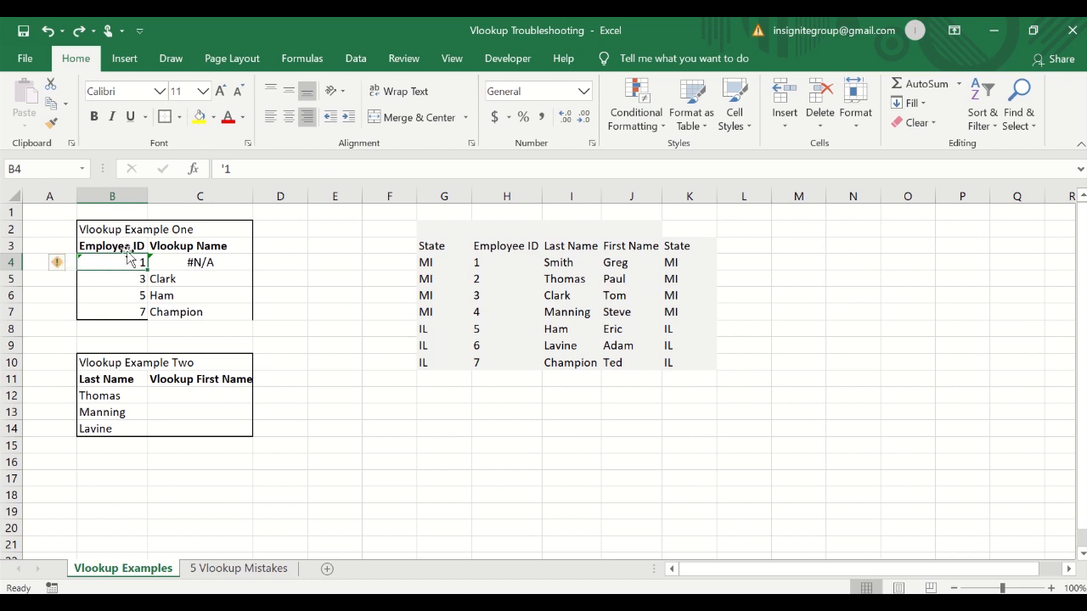
left_click(122, 194)
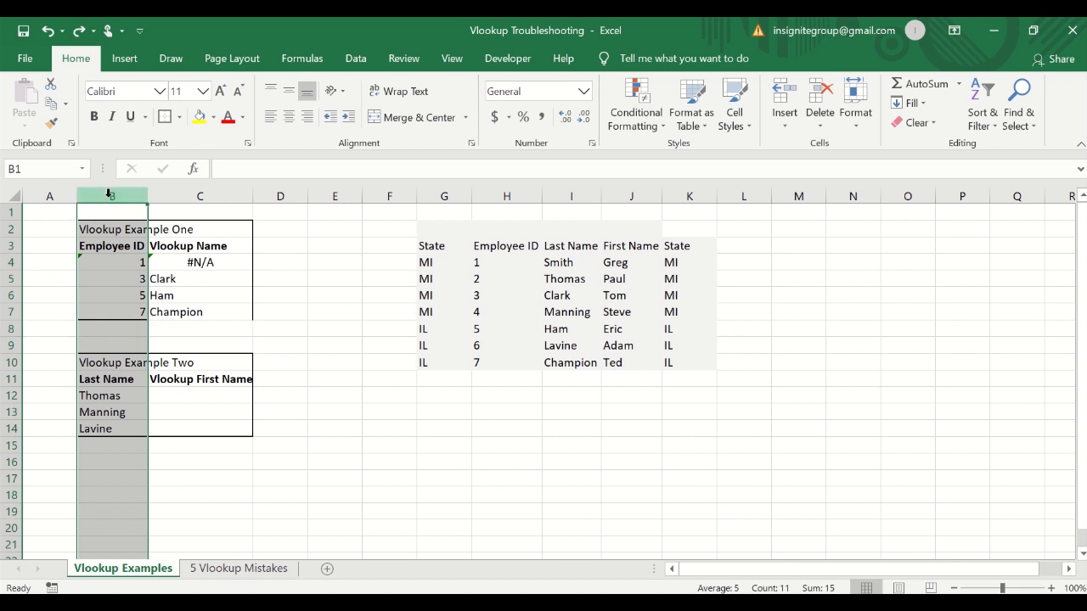
left_click(356, 65)
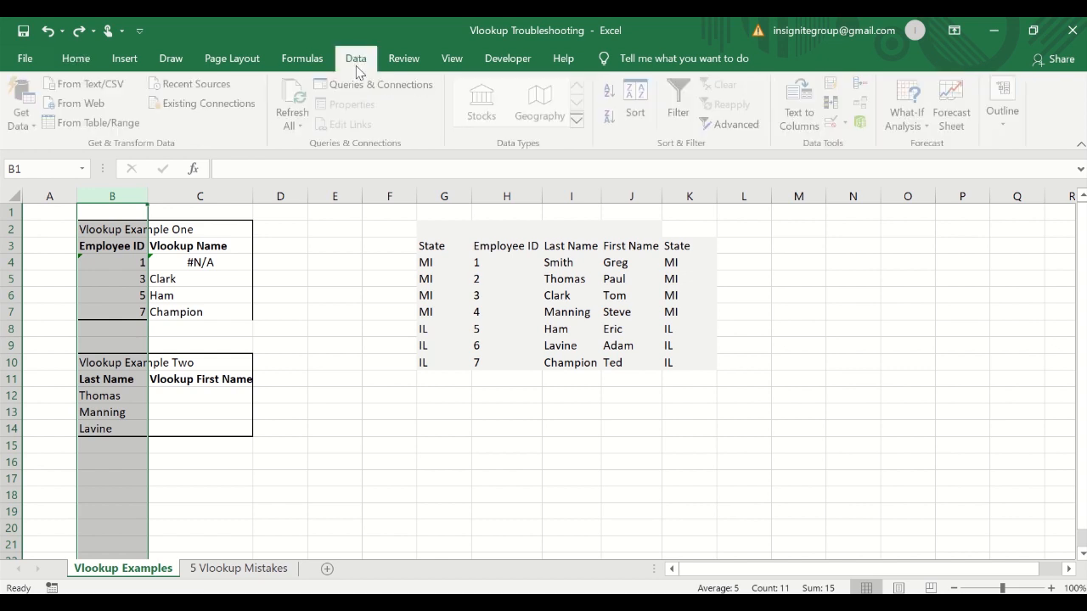
left_click(801, 109)
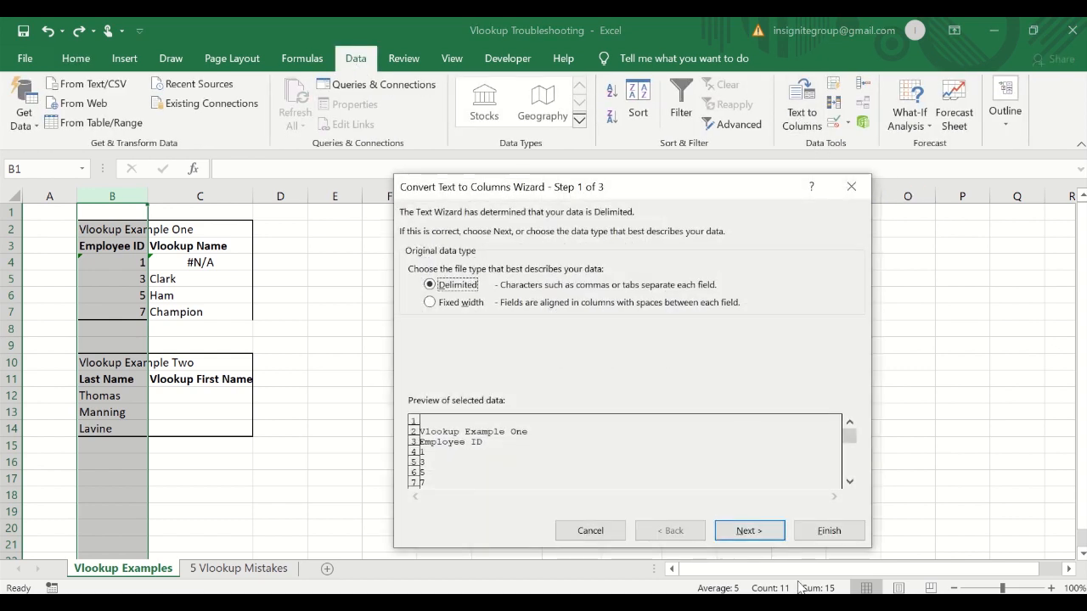
left_click(820, 530)
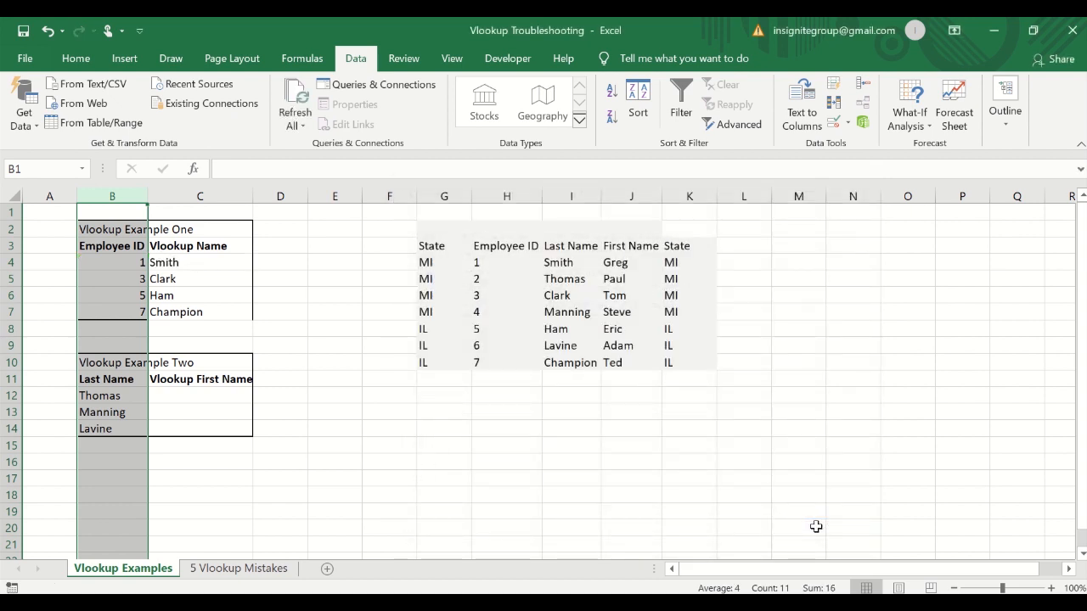
Enter 01 as text with a leading apostrophe in B4.
left_click(108, 262)
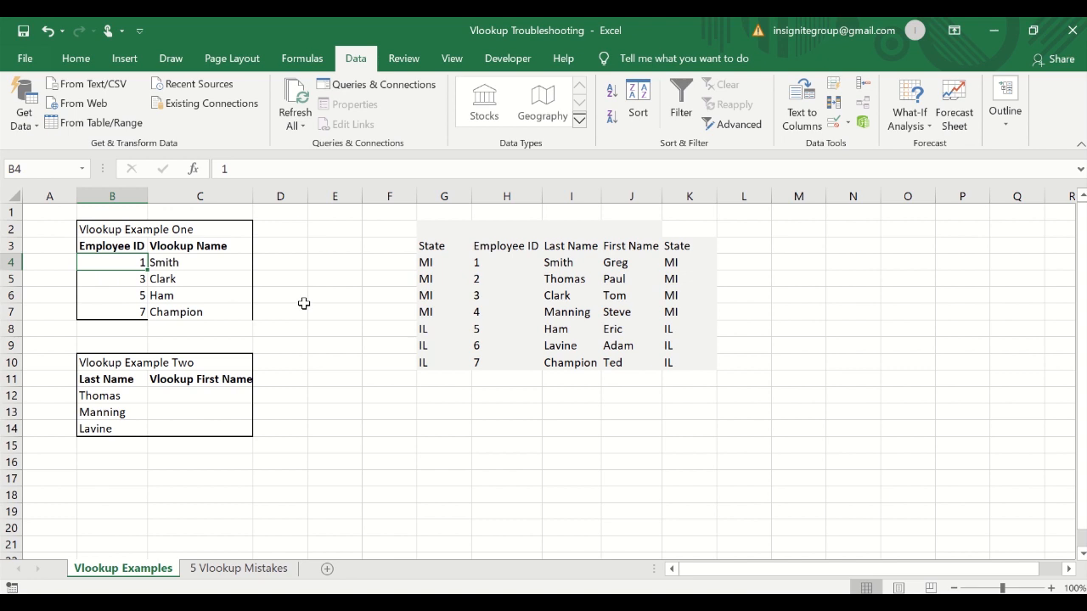
left_click(217, 171)
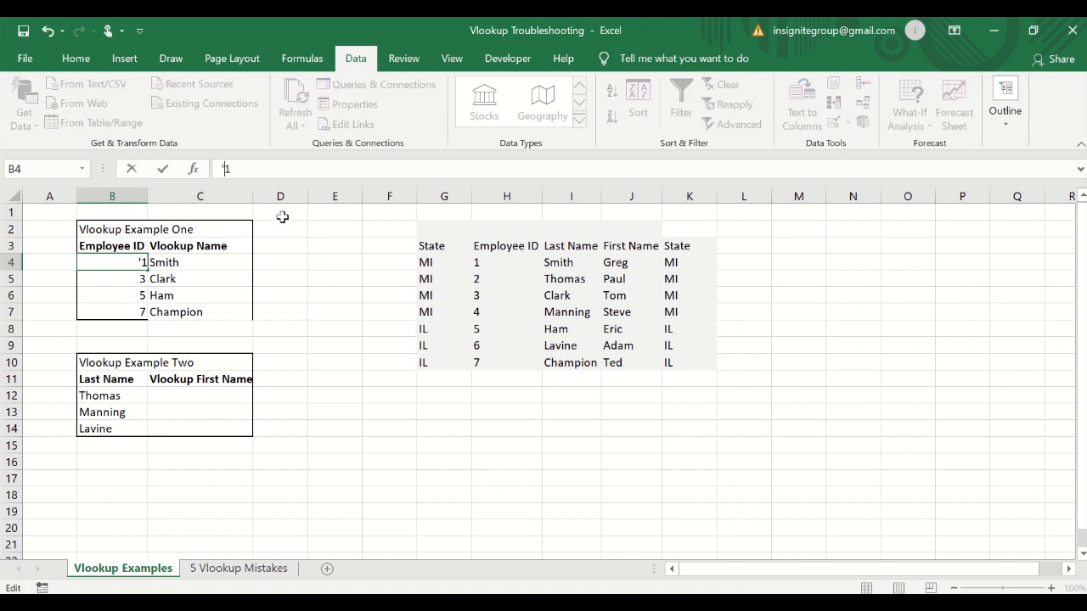
key("ctrl+Return")
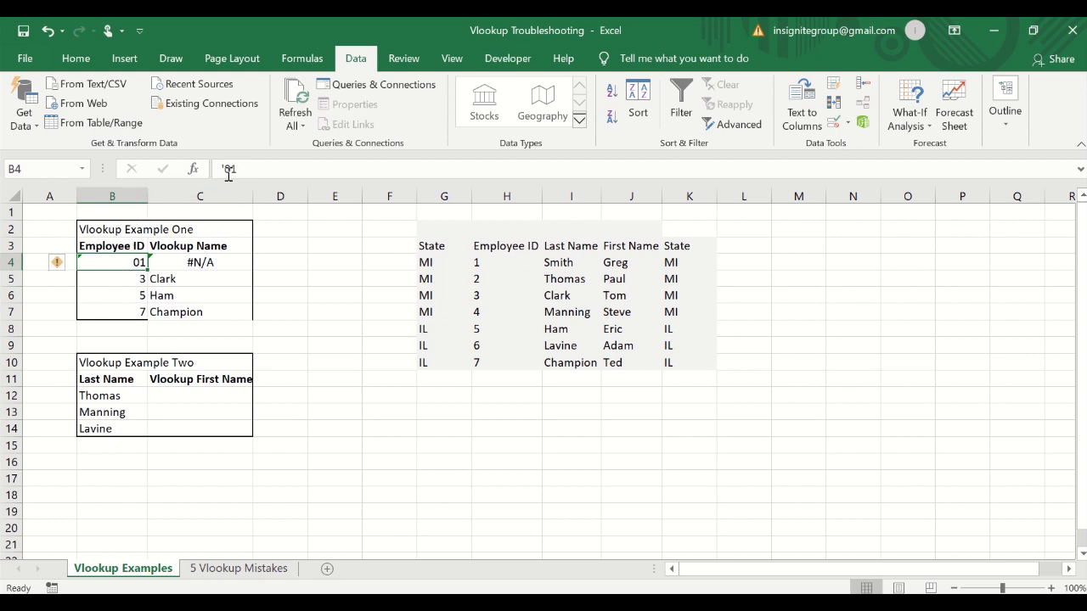
Convert column B back to numbers with Text to Columns.
right_click(133, 194)
left_click(122, 192)
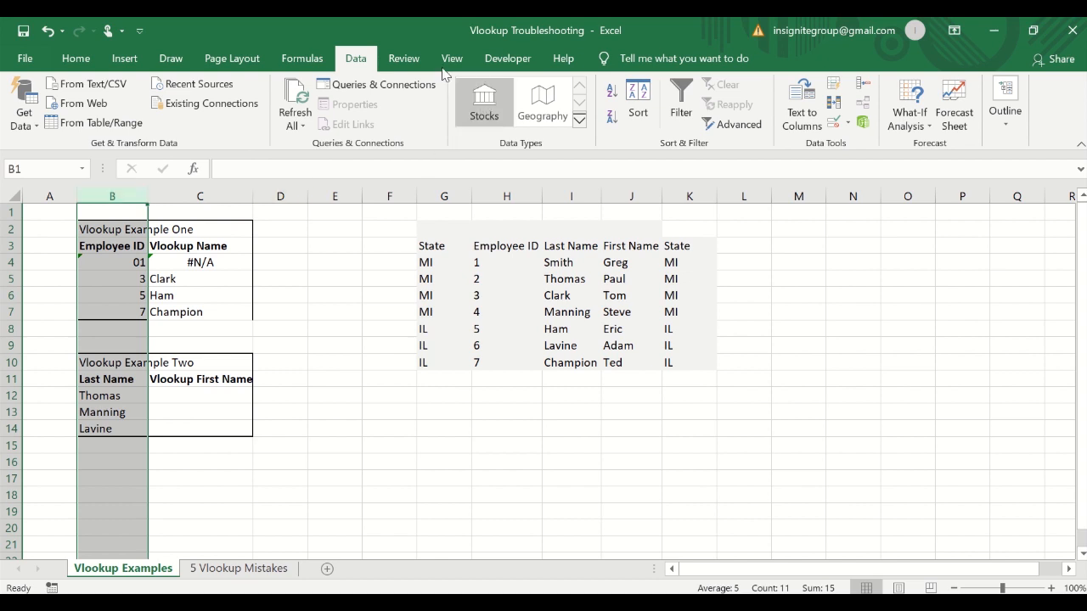
left_click(803, 126)
left_click(830, 535)
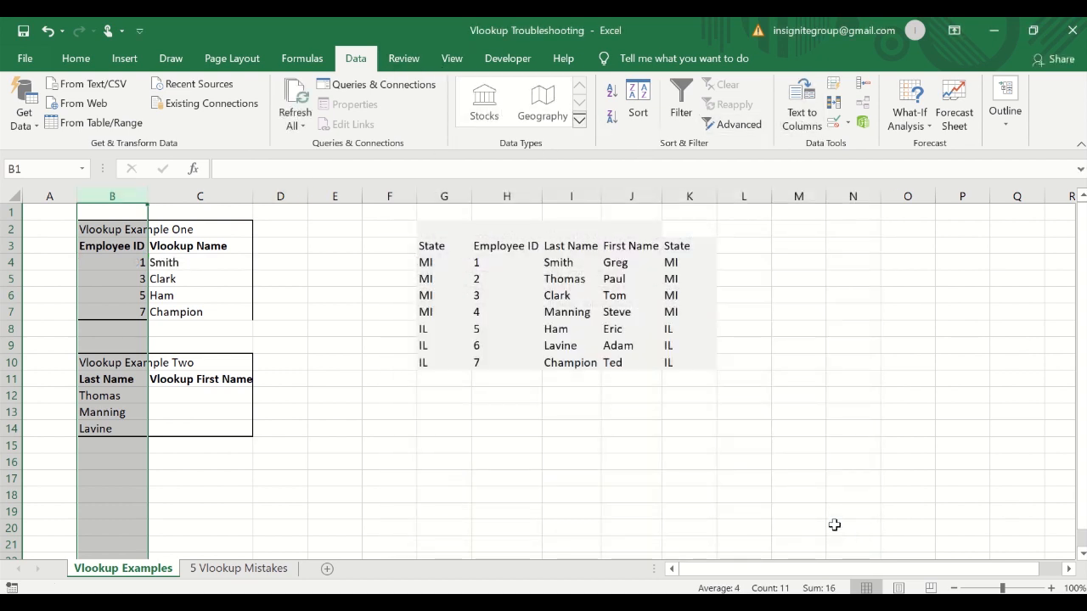
Store H4's Employee ID as text 01 with a leading apostrophe.
left_click(124, 262)
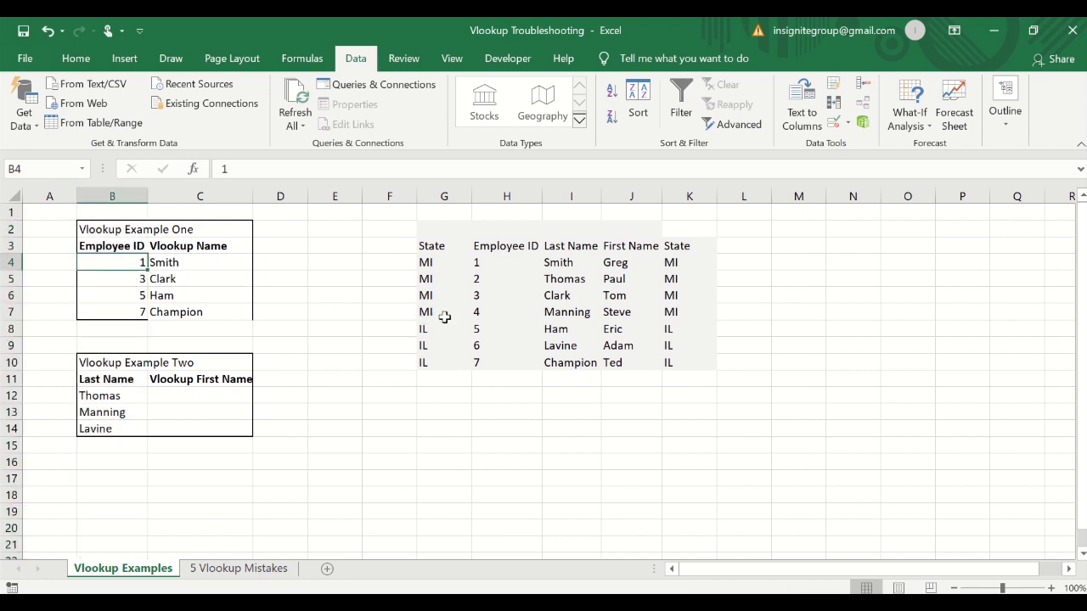
left_click_drag(495, 264, 561, 363)
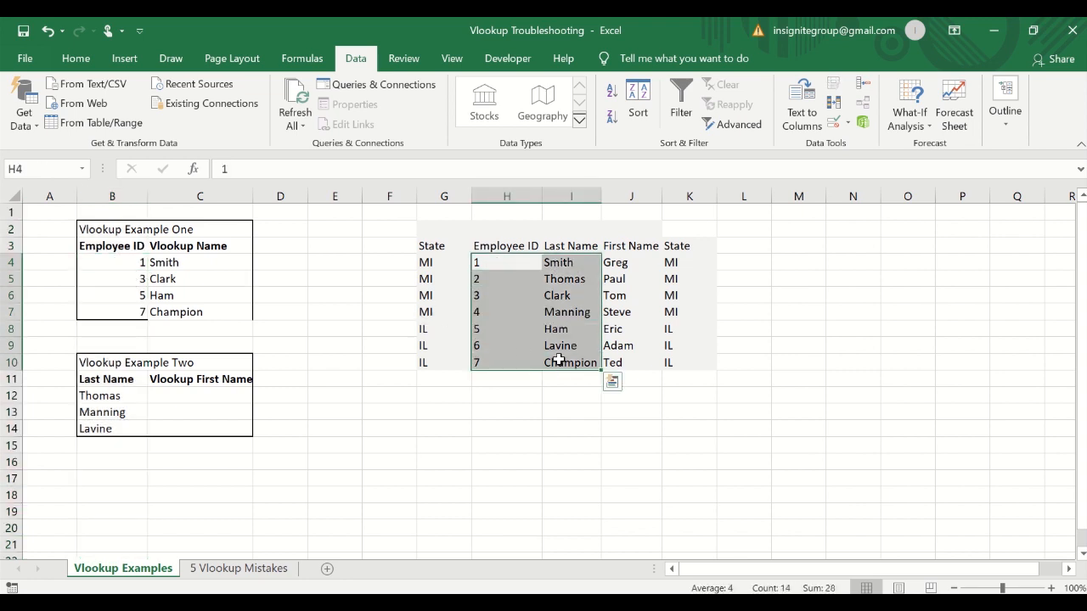
left_click(506, 262)
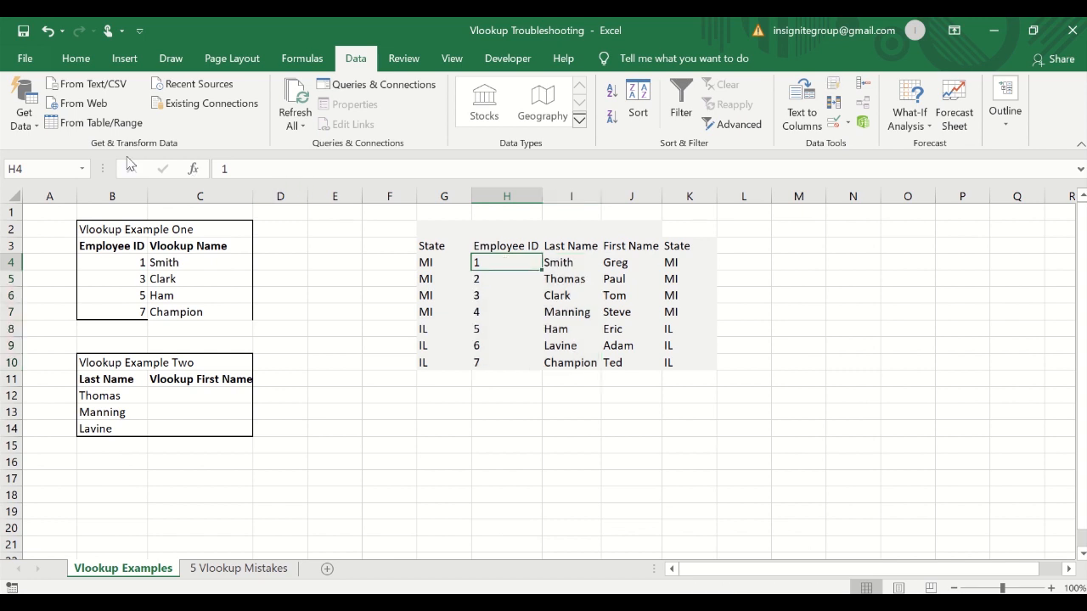
left_click(219, 169)
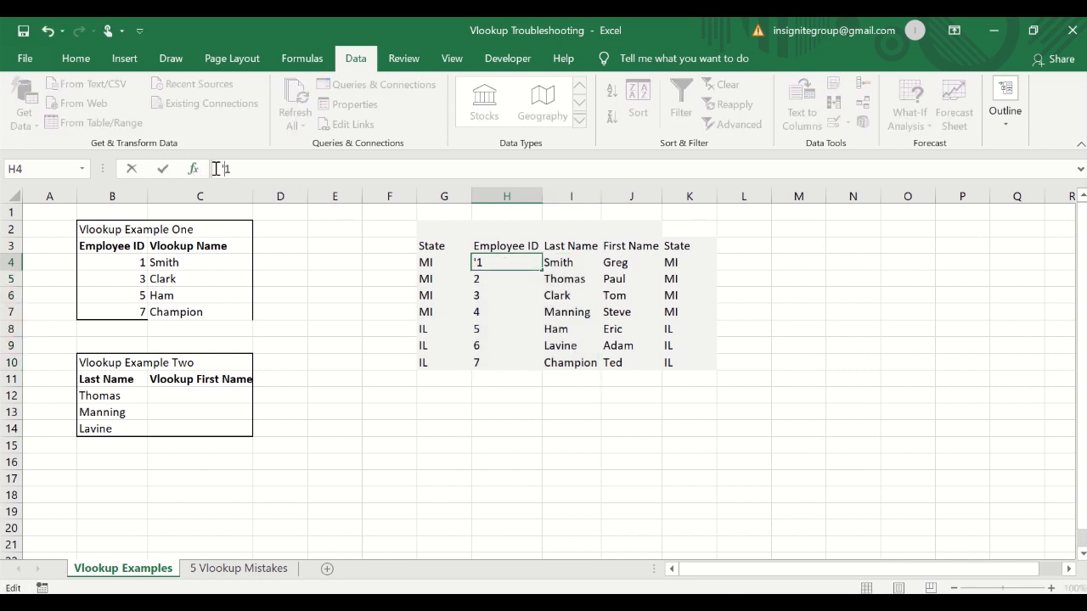
type("'0")
key("Return")
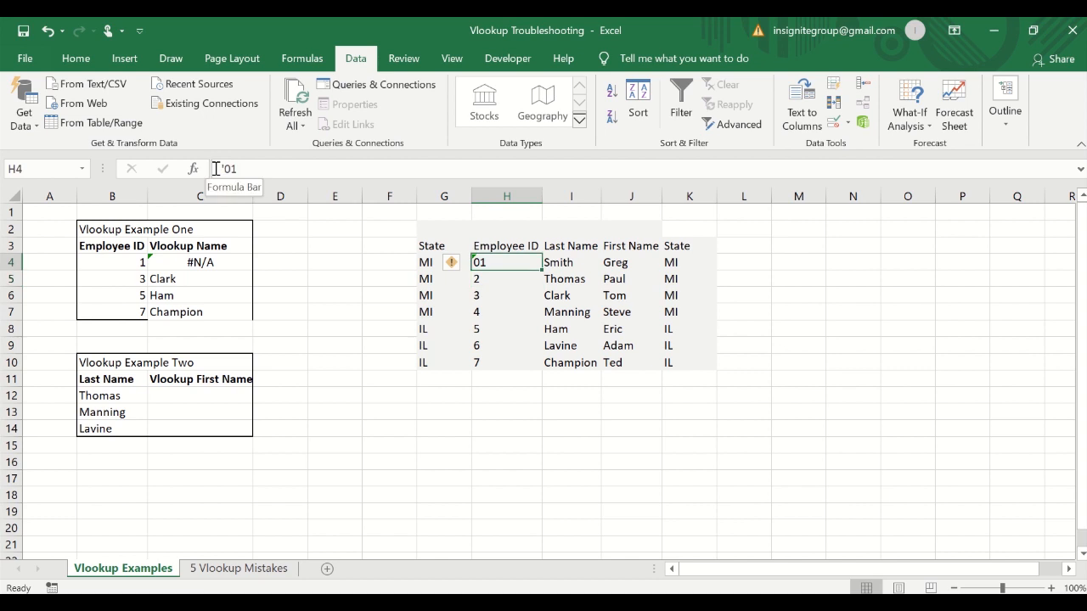
Enter 01 as text in B4 to match H4, then undo both text entries.
left_click(126, 260)
left_click(224, 170)
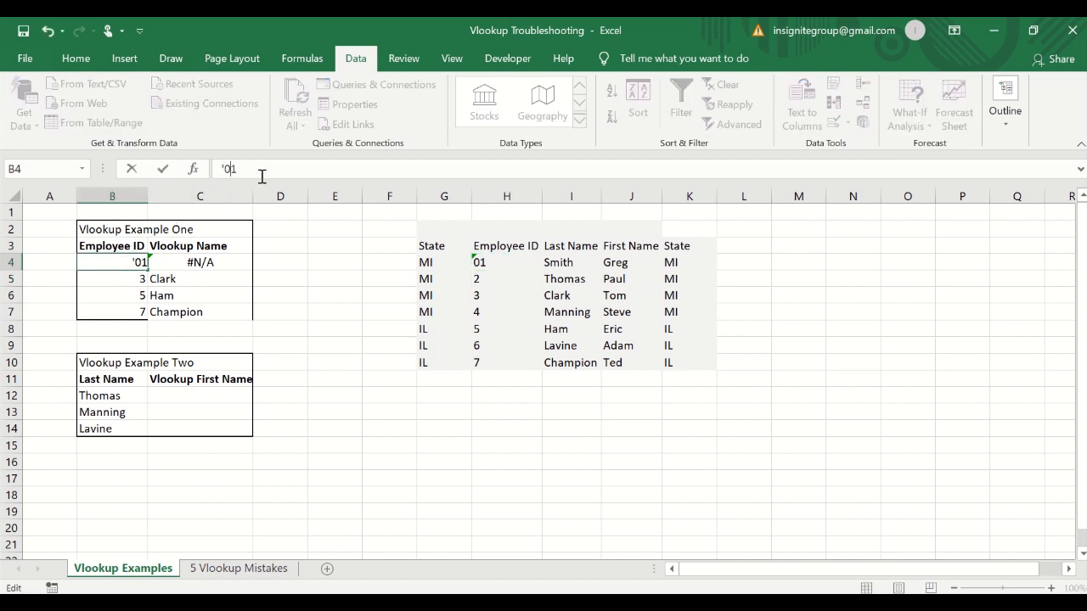
key("Return")
key("Up")
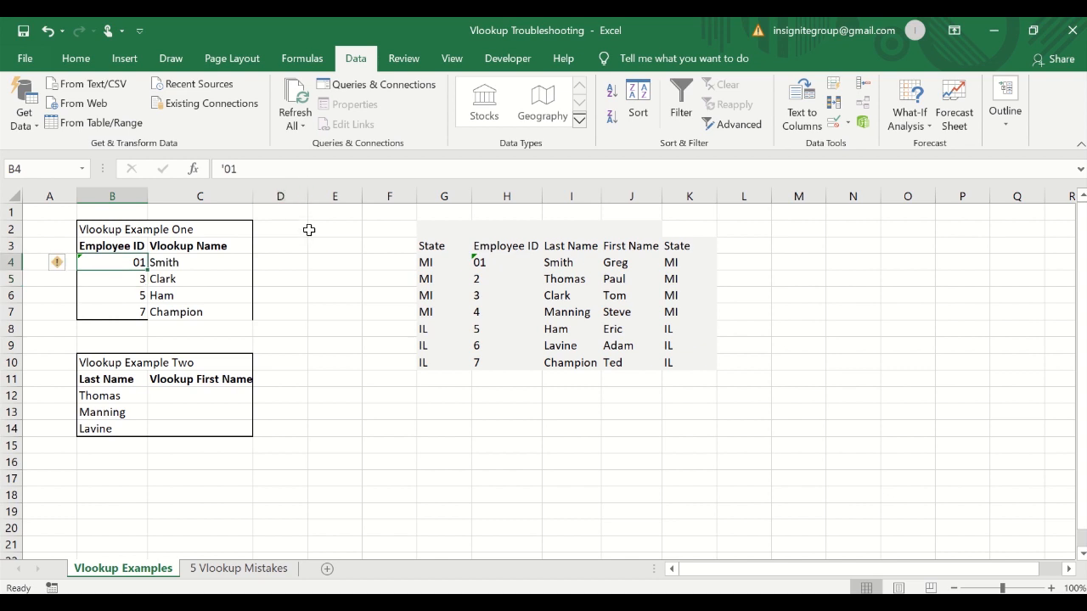
key("ctrl+z")
key("ctrl+z")
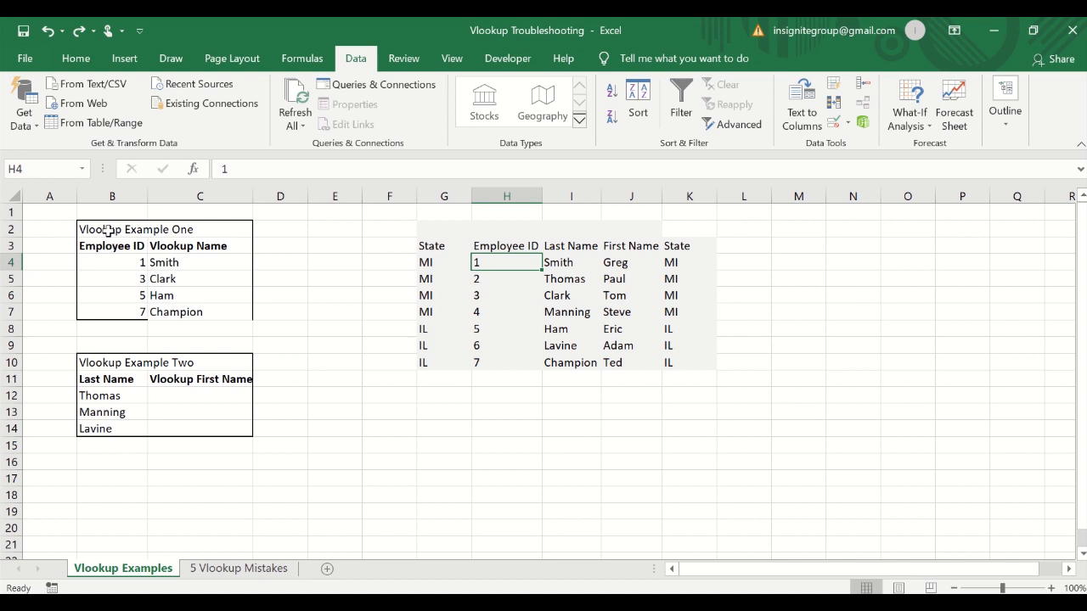
Review the Vlookup Example One results and the lookup table headers.
left_click_drag(107, 230, 189, 311)
left_click(200, 312)
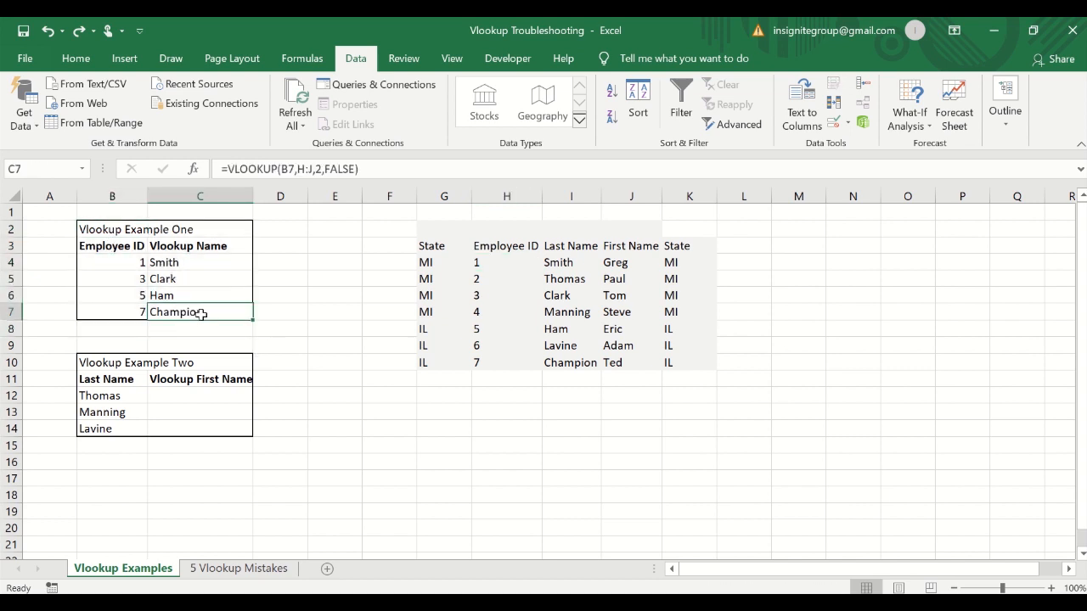
left_click(452, 245)
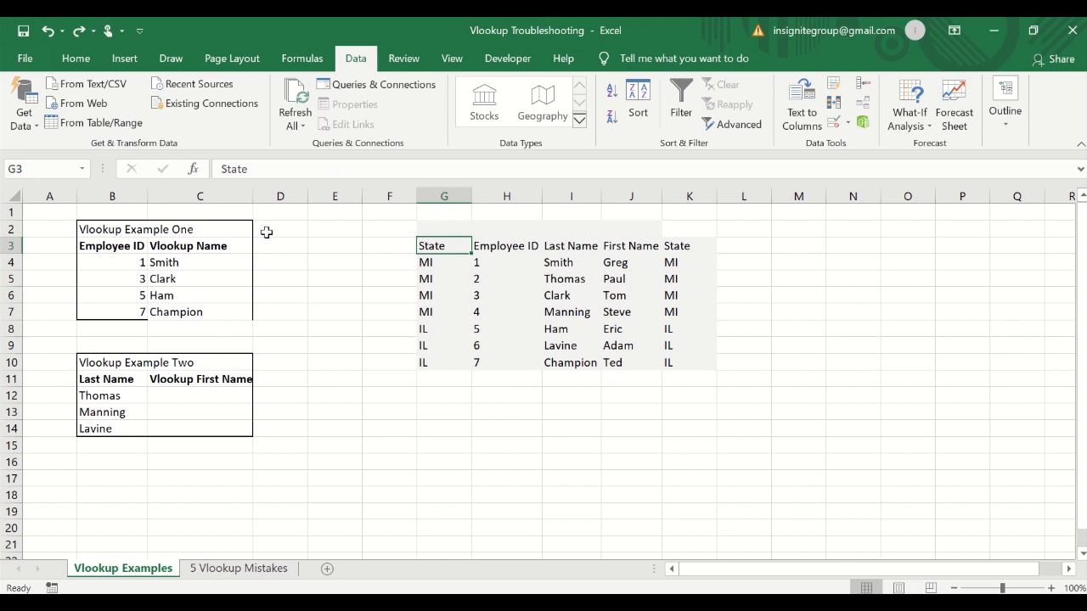
On the 5 Vlookup Mistakes sheet, fill row 3 (number formatting mistake) with yellow highlight.
left_click(198, 569)
left_click(21, 296)
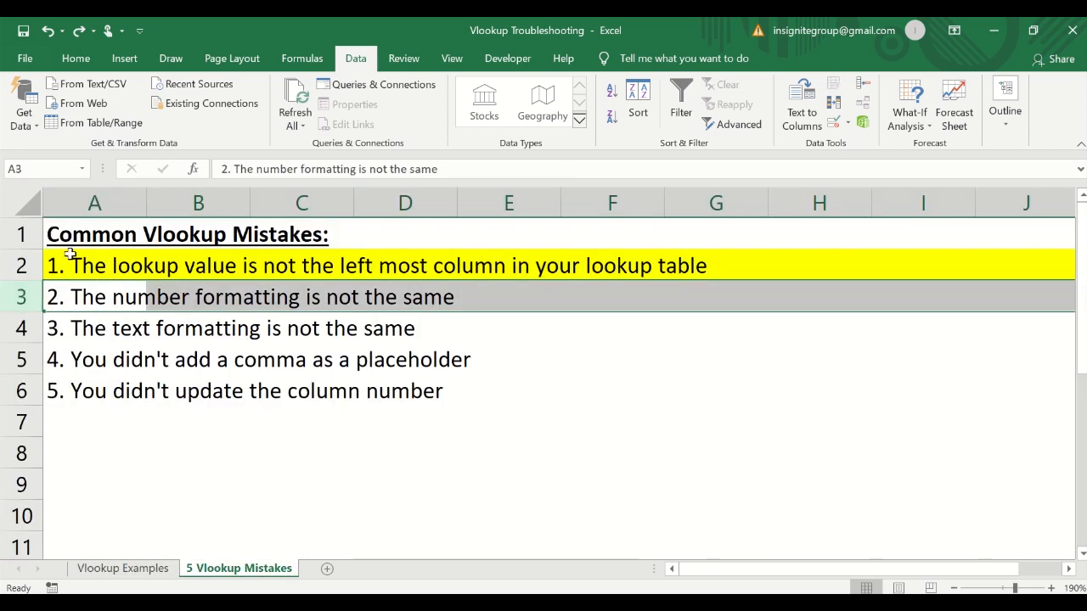
left_click(76, 58)
left_click(198, 120)
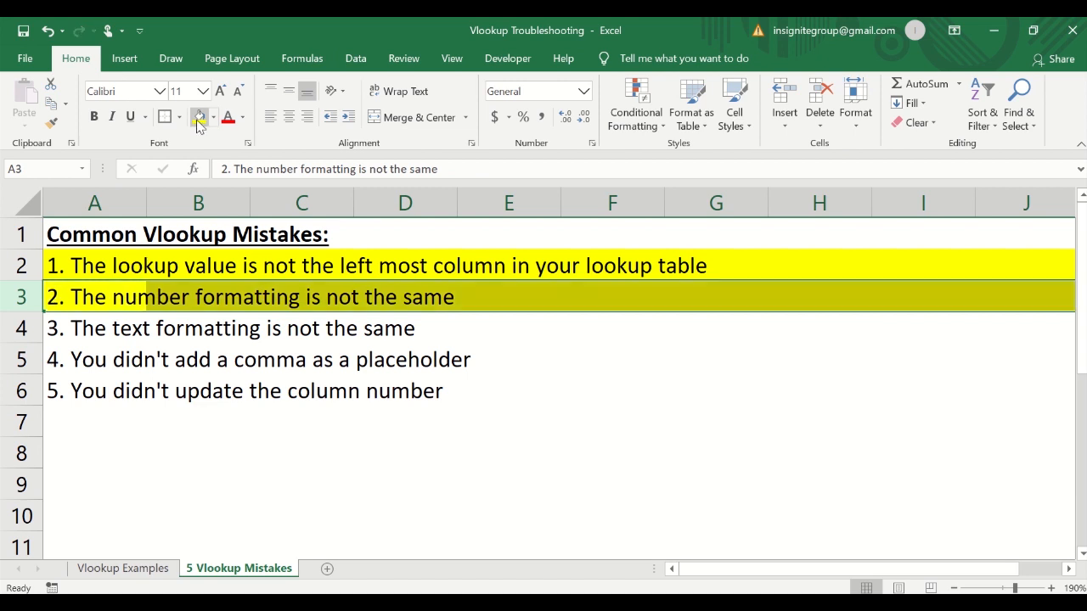
left_click(90, 329)
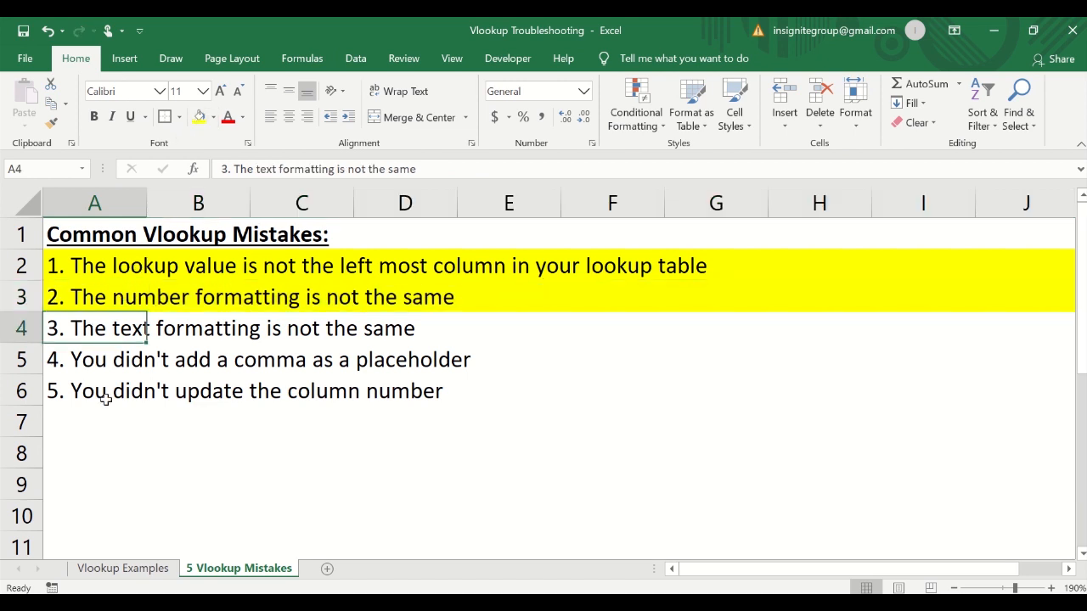
right_click(105, 403)
key("Escape")
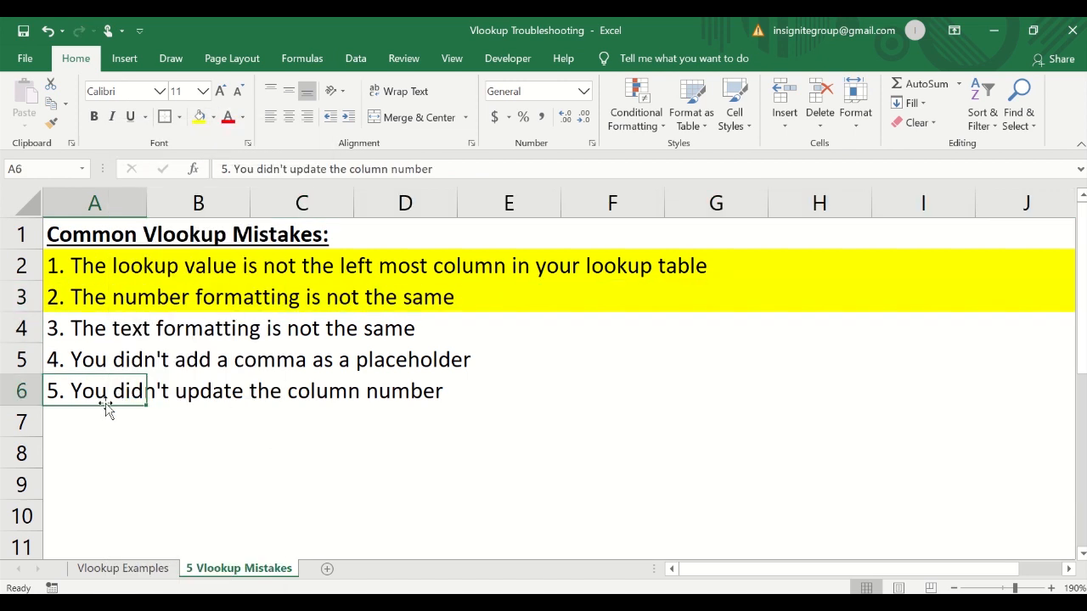
Return to the Vlookup Examples sheet and examine Vlookup Example Two's last names and empty result cells.
left_click(136, 567)
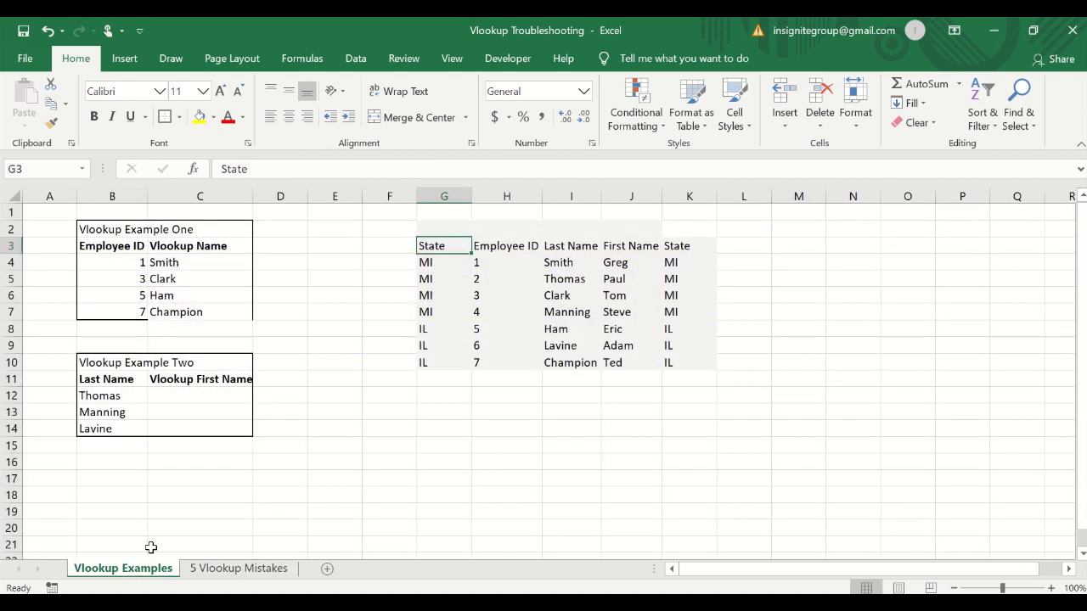
left_click_drag(109, 359, 184, 436)
left_click(181, 430)
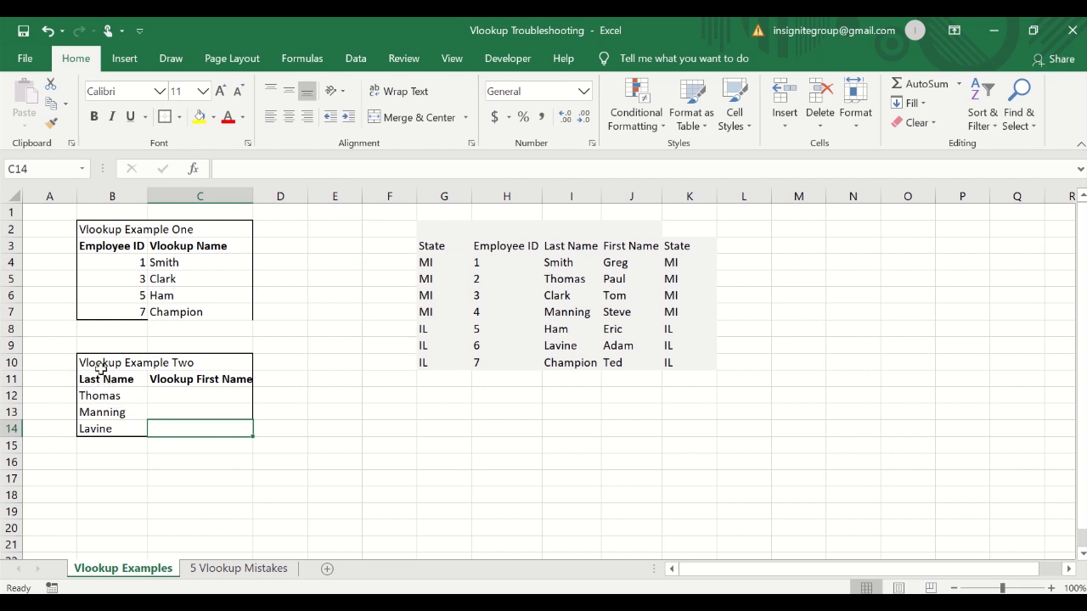
left_click_drag(101, 368, 178, 427)
left_click(190, 399)
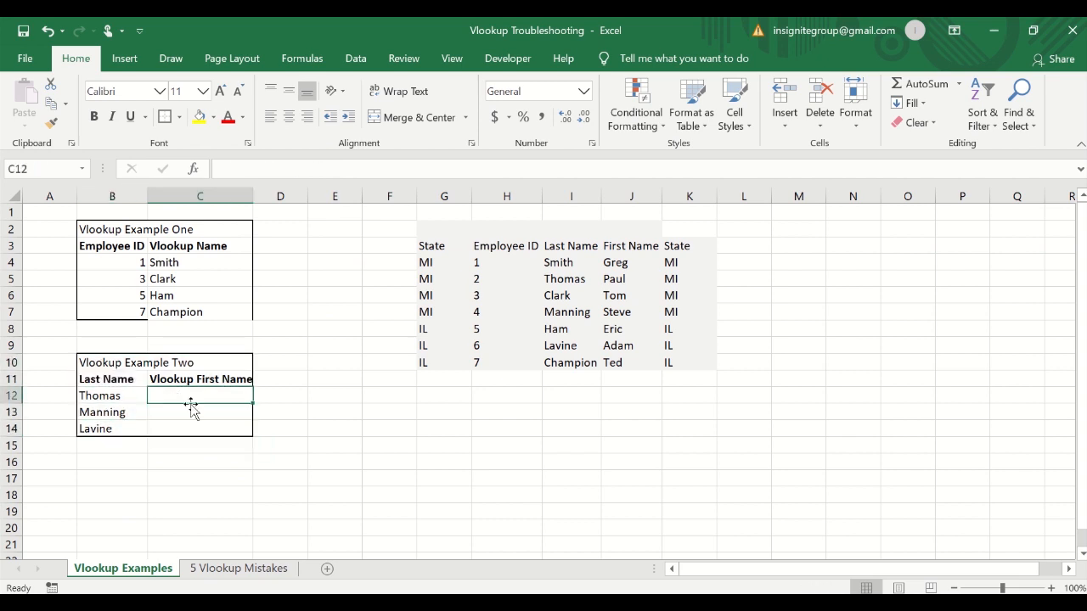
left_click(115, 397)
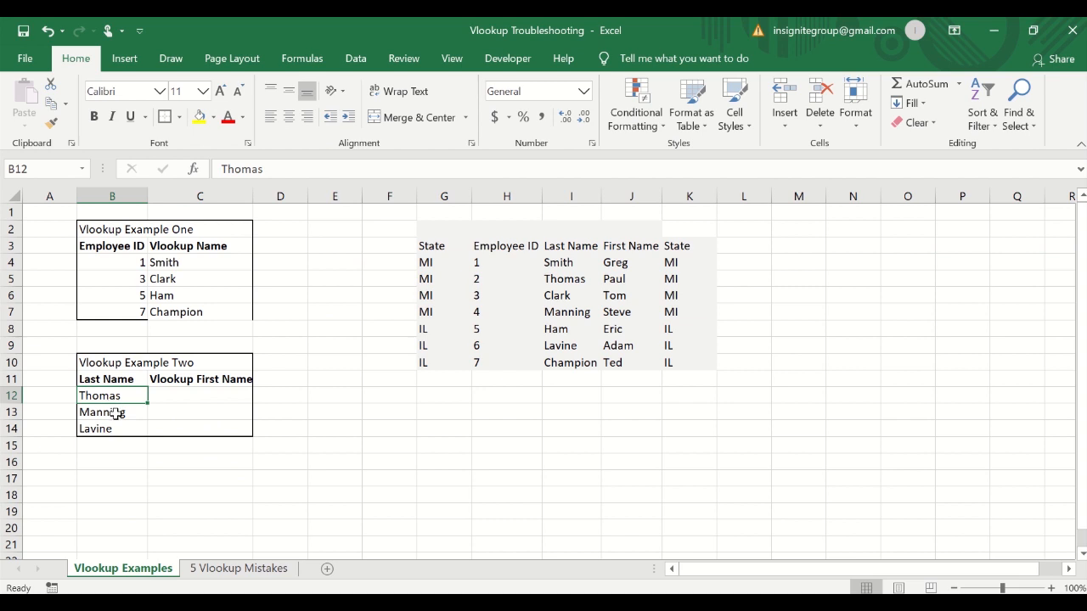
left_click(116, 413)
left_click(111, 430)
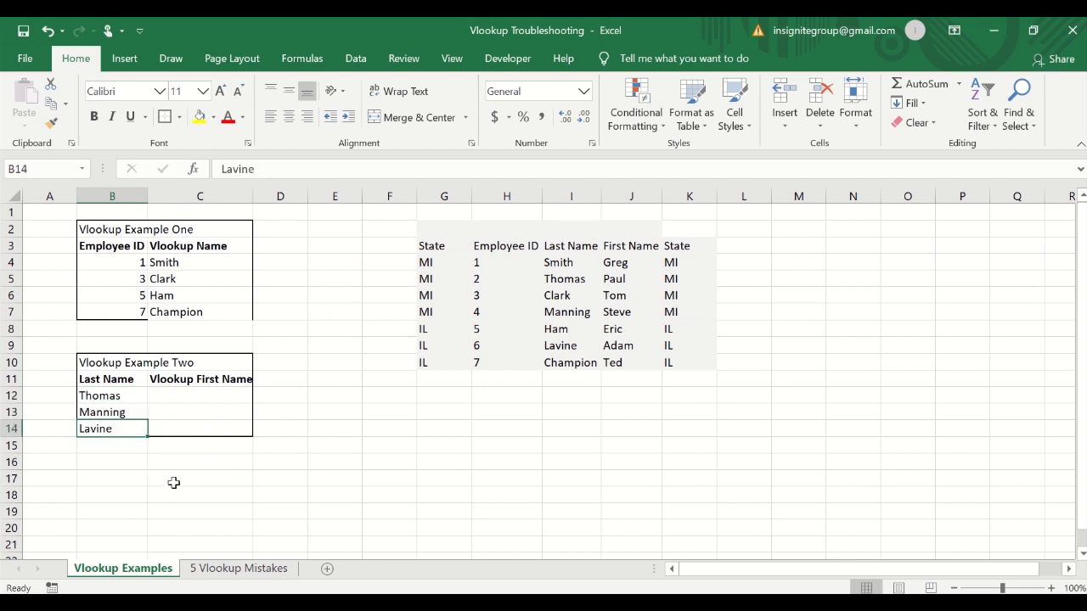
left_click(190, 397)
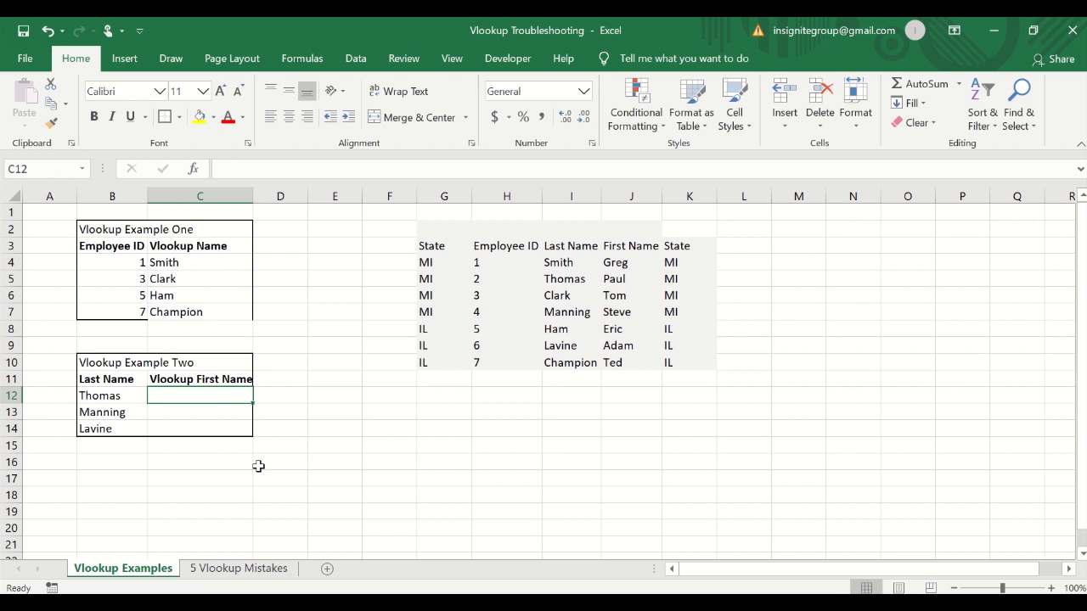
key("Left")
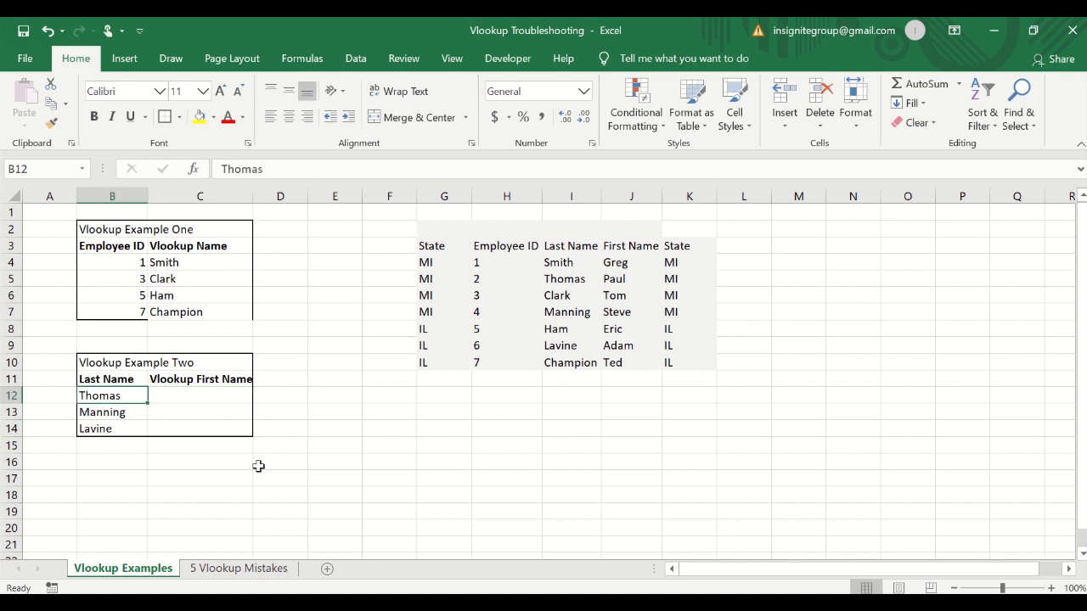
left_click(314, 168)
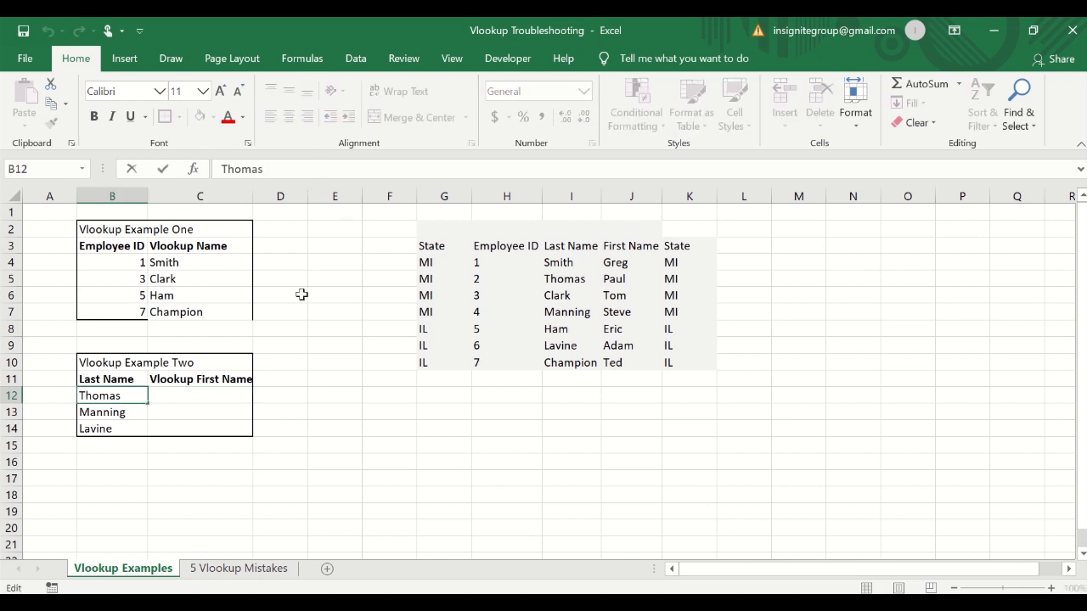
key("Escape")
Enter =VLOOKUP(B12,I:J,2,FALSE) in C12 to look up Thomas's first name from the last-name table.
left_click(204, 392)
type("=VLOOKUP(")
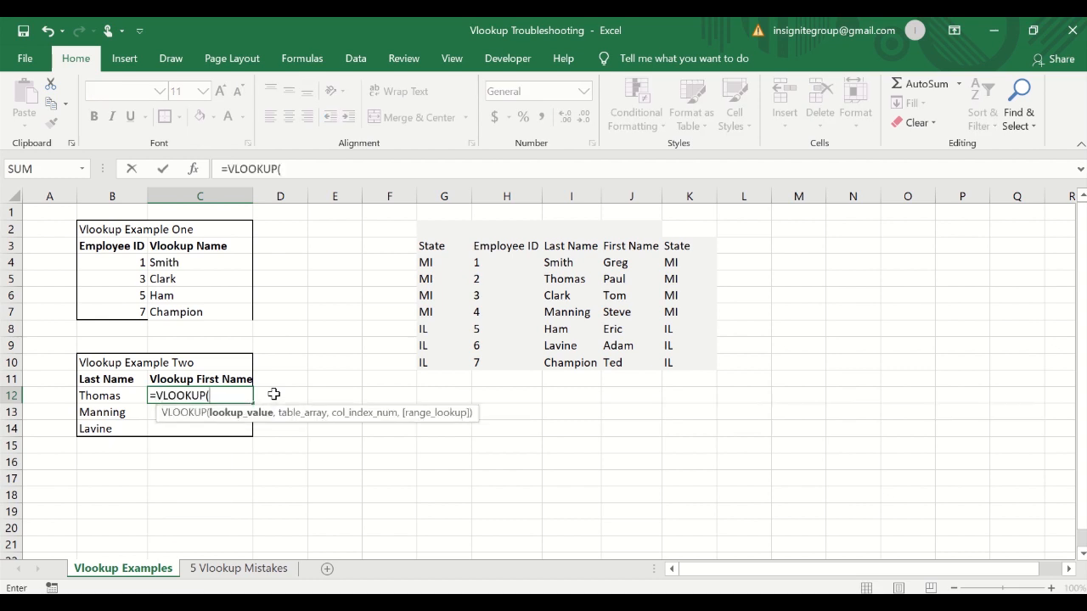
type("b12,")
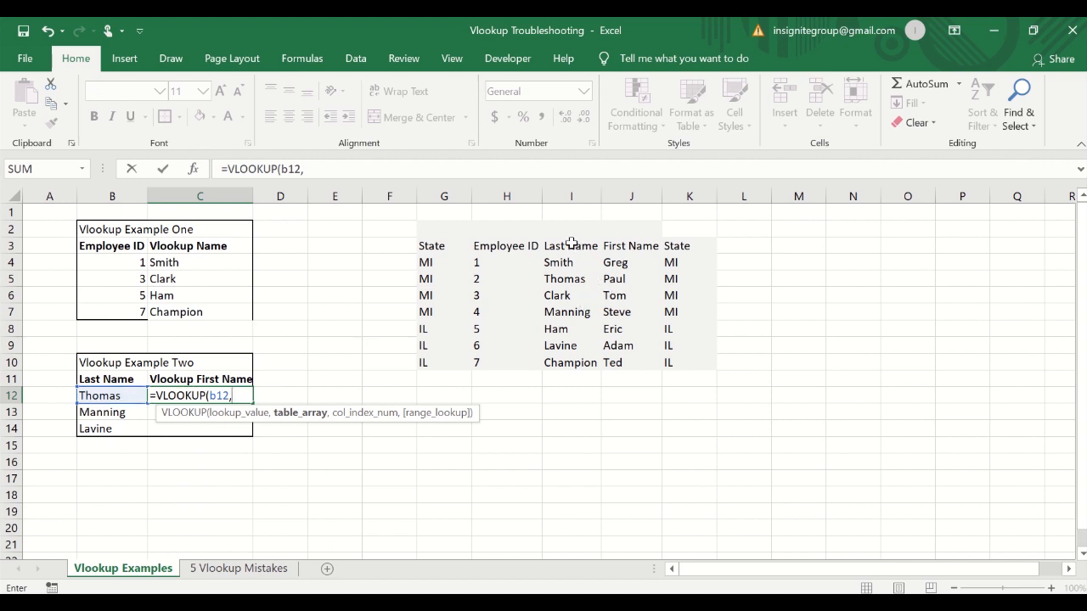
left_click_drag(574, 186, 694, 192)
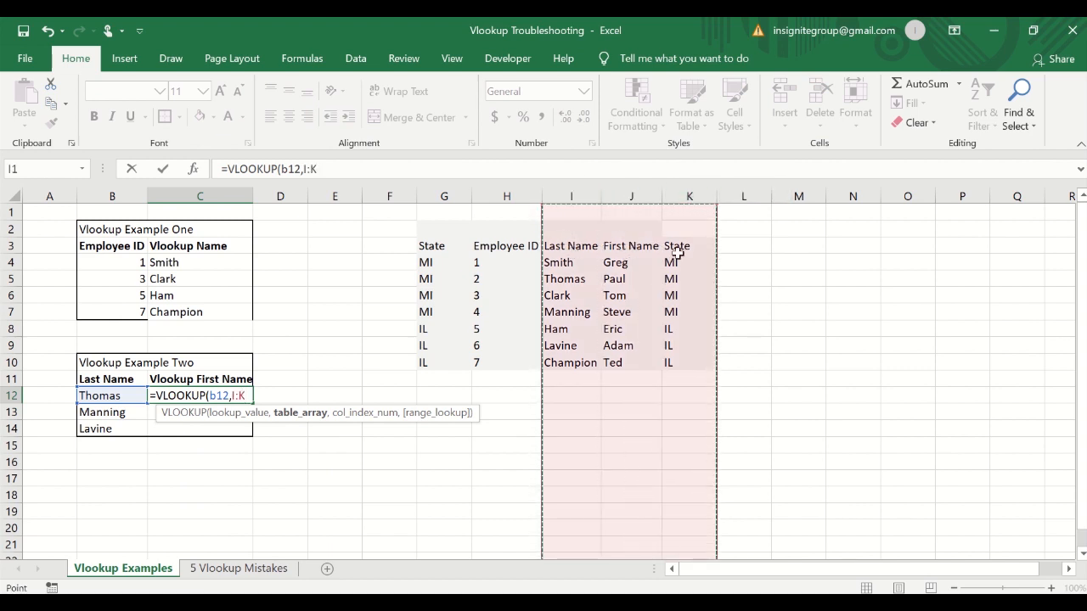
left_click_drag(582, 188, 611, 194)
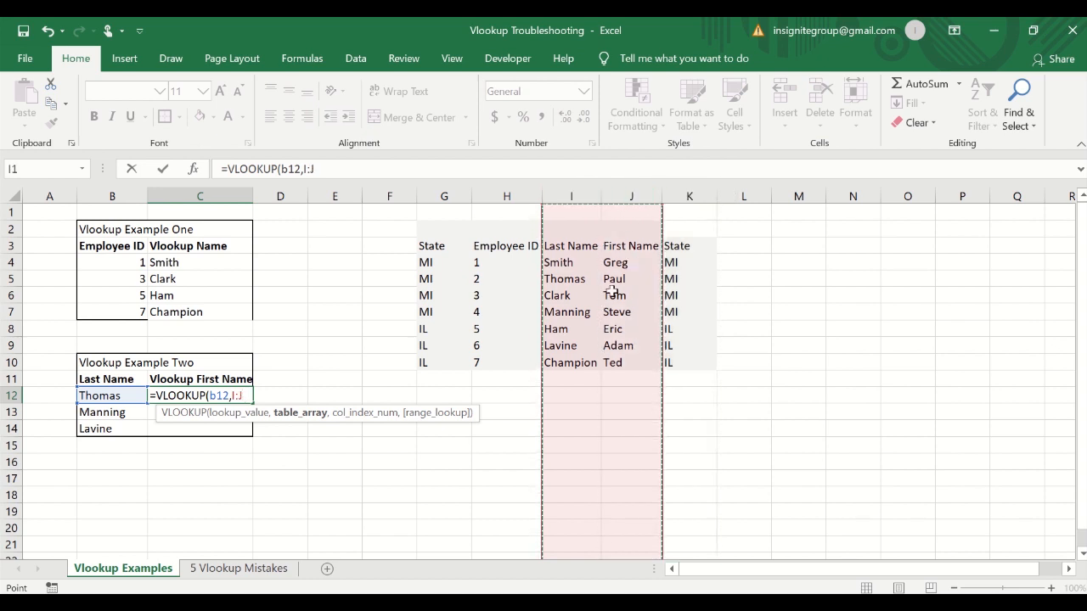
type(",")
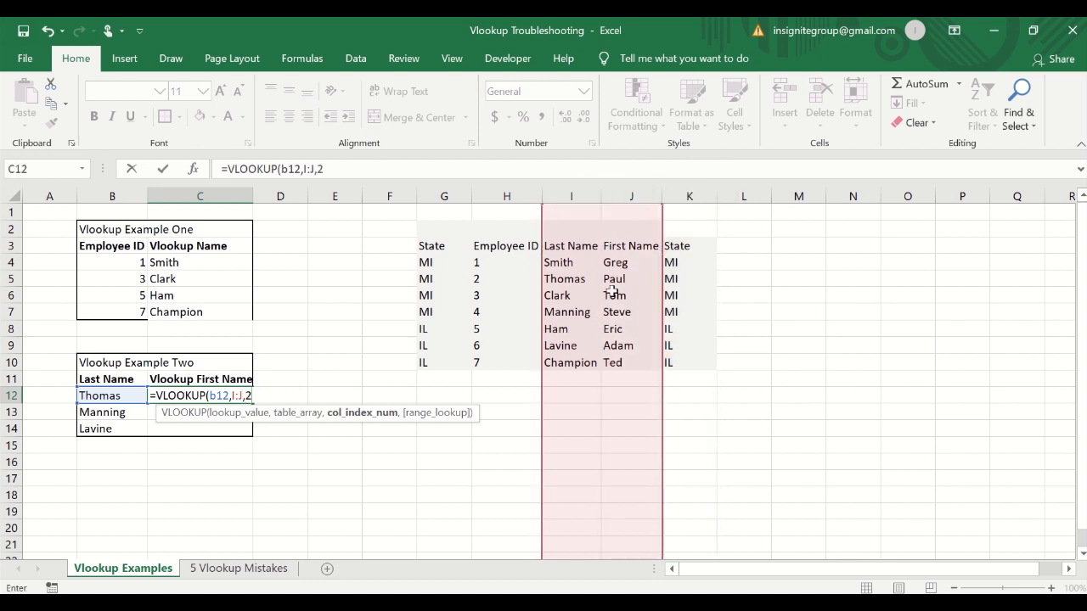
type("2,false")
key("Return")
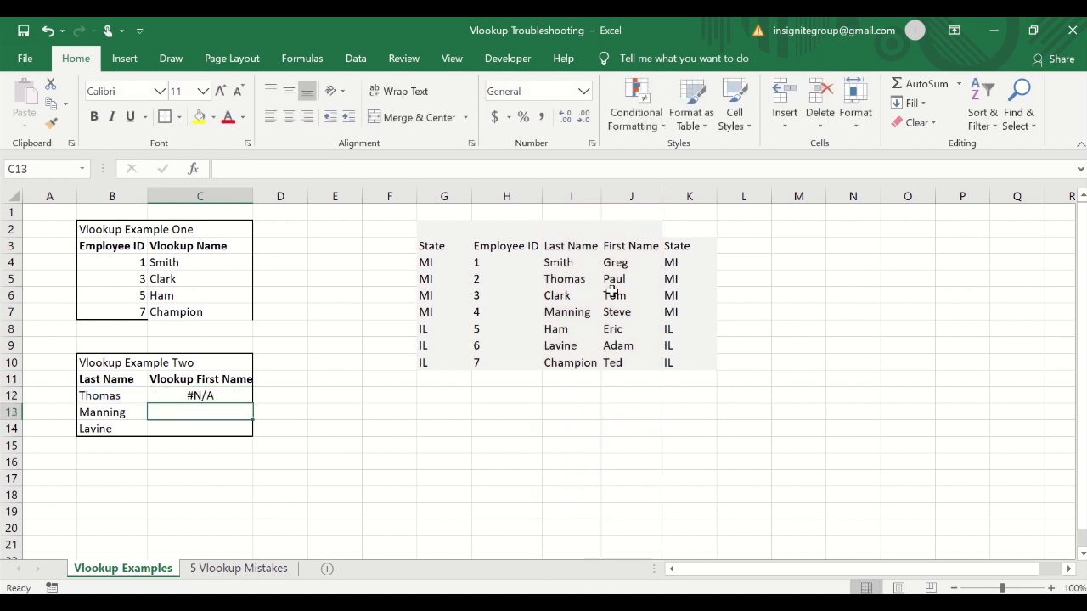
Copy the C12 lookup formula down to C13:C14.
key("Up")
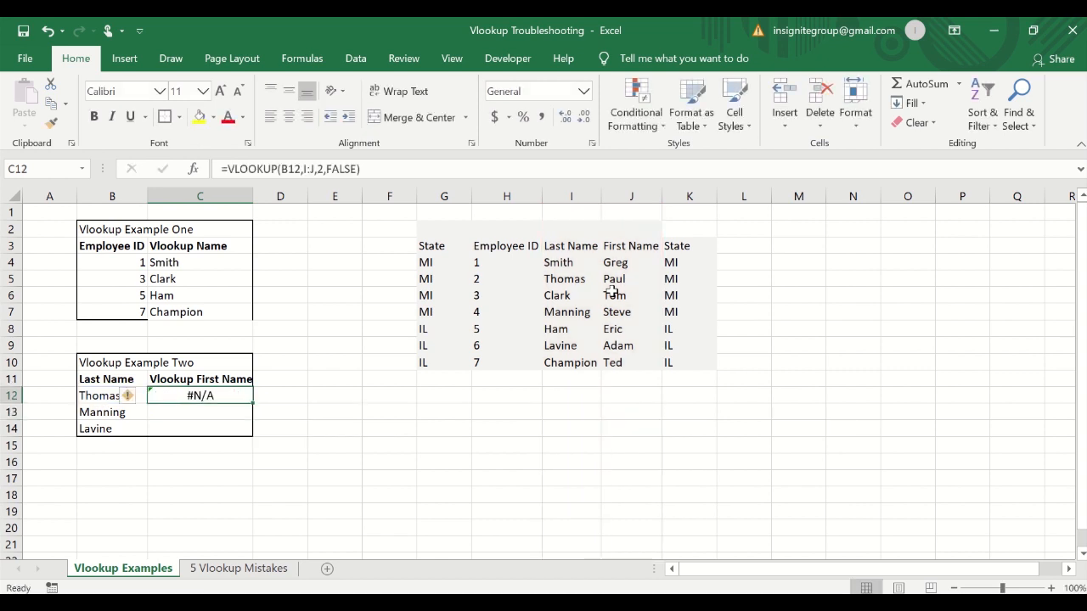
key("ctrl+c")
key("shift+Down")
key("shift+Down")
key("ctrl+v")
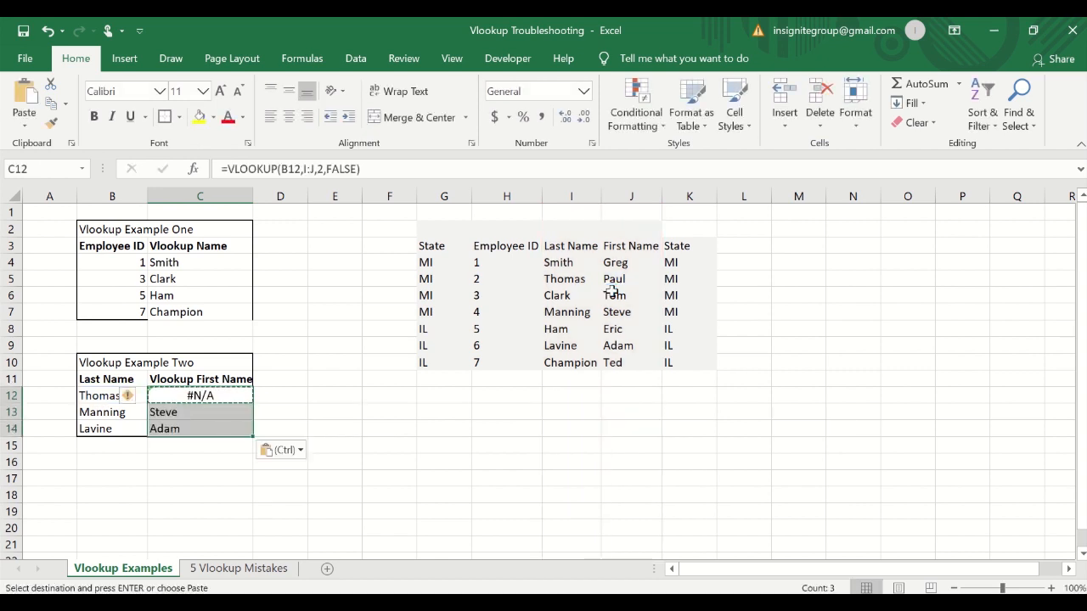
key("Down")
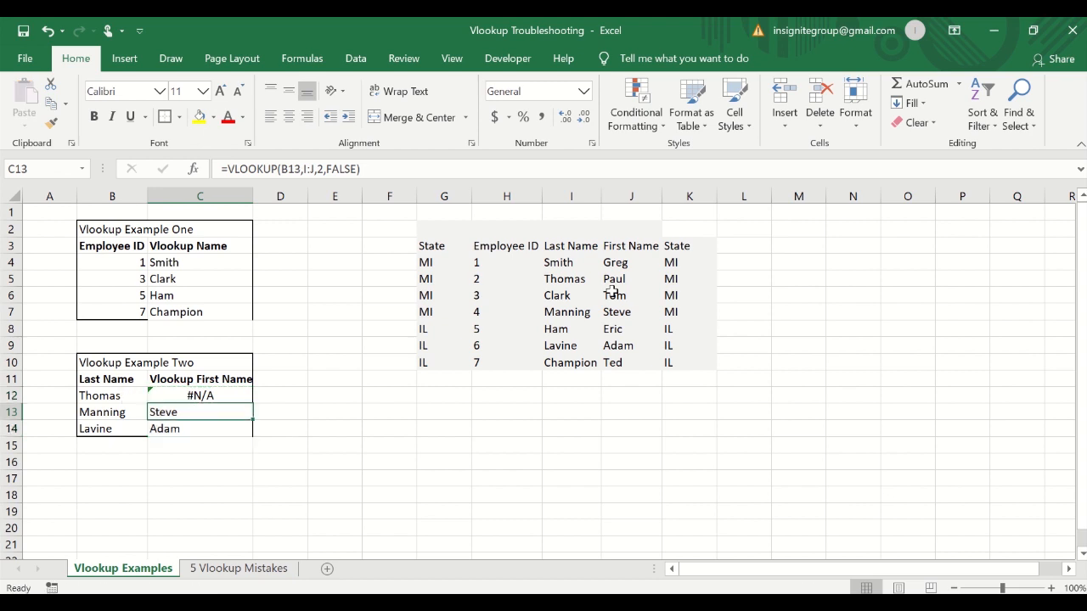
Compare the Thomas entry in B12 with the table's Thomas and the other lookup results in Vlookup Example Two.
left_click(94, 396)
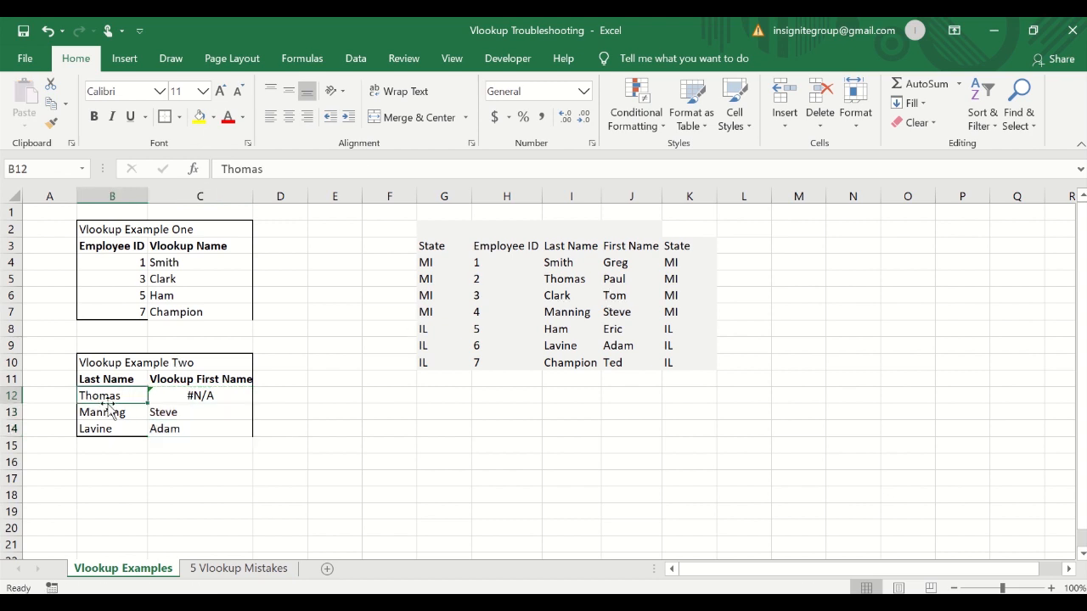
left_click(563, 280)
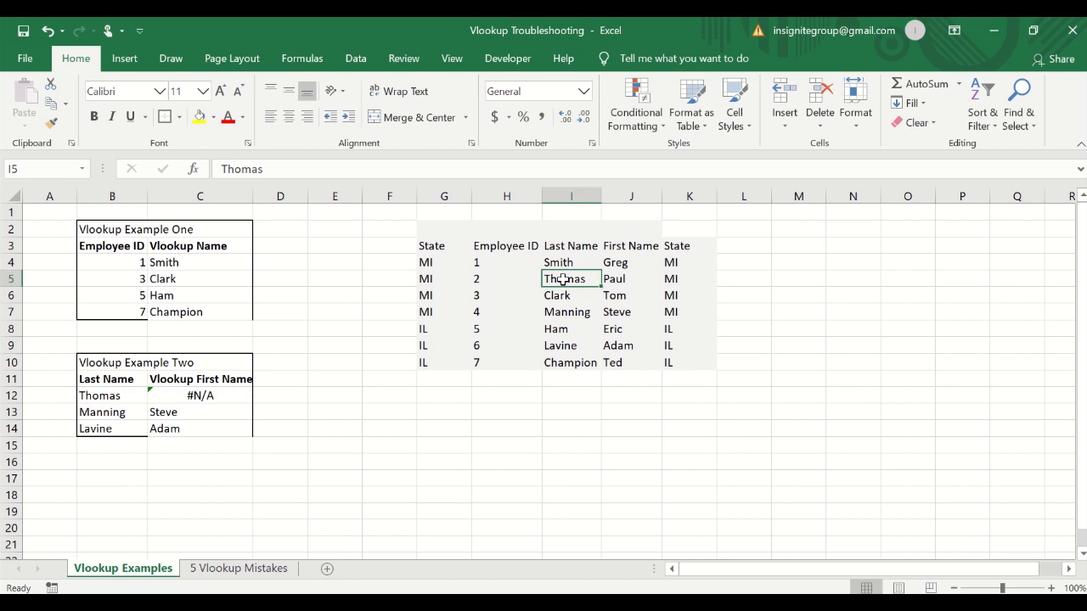
right_click(98, 395)
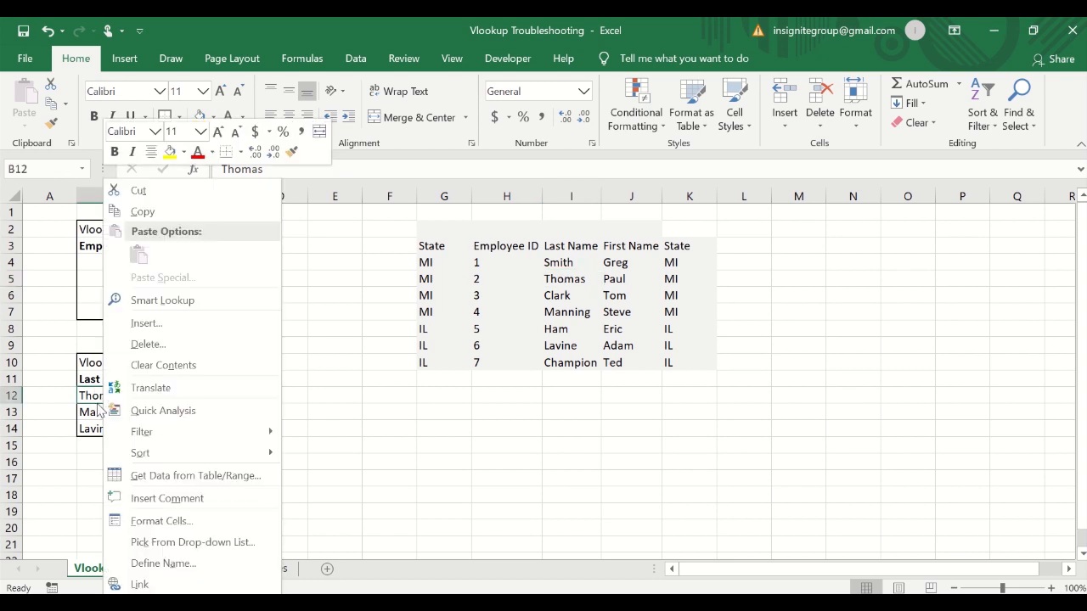
key("Escape")
left_click(112, 415)
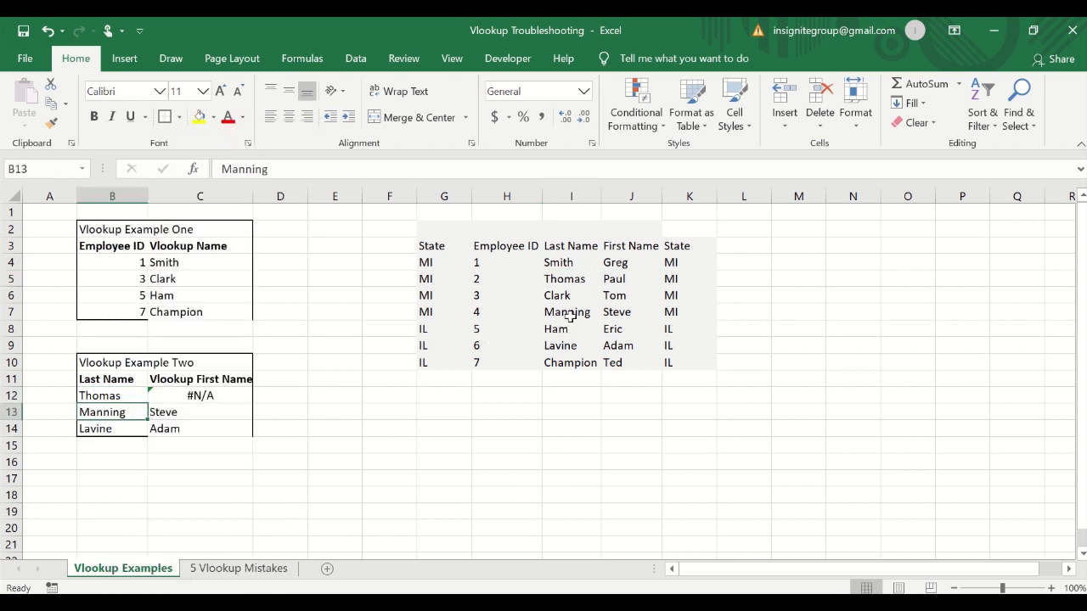
left_click(108, 427)
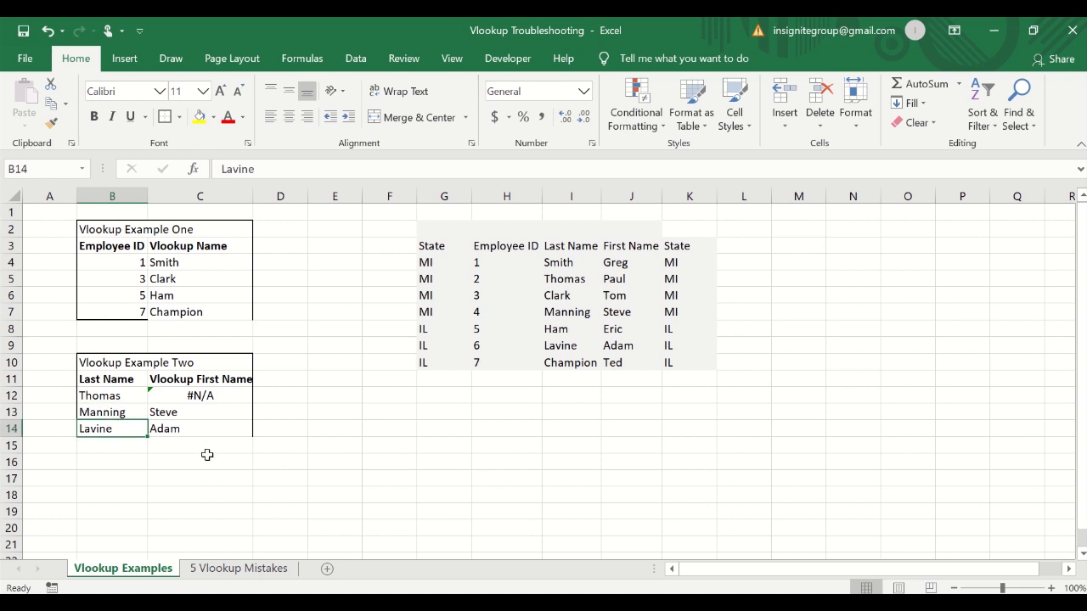
left_click(139, 414)
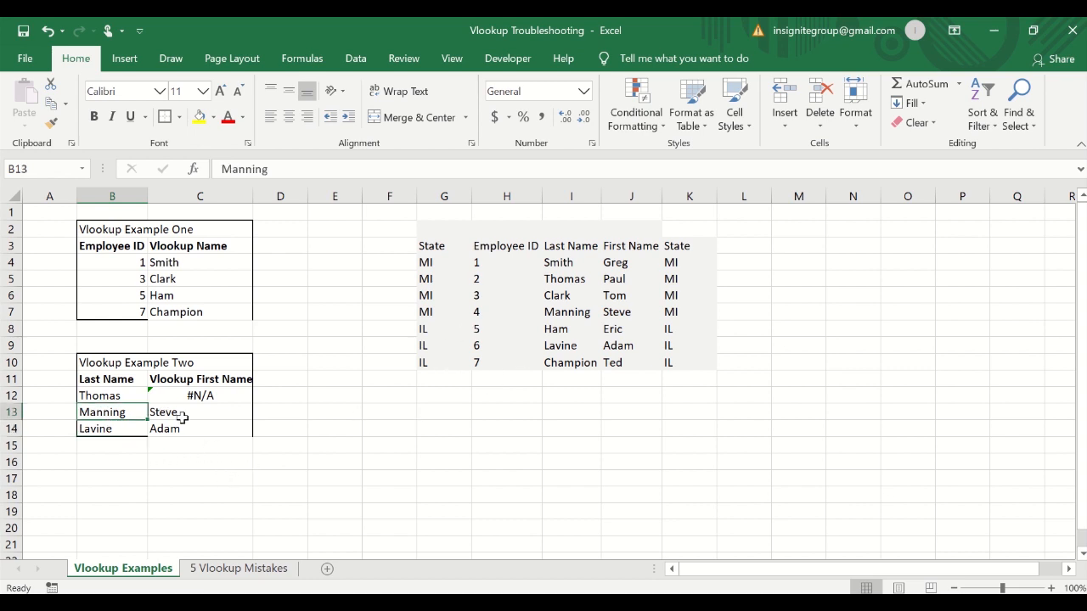
left_click(181, 418, "shift")
left_click(204, 429)
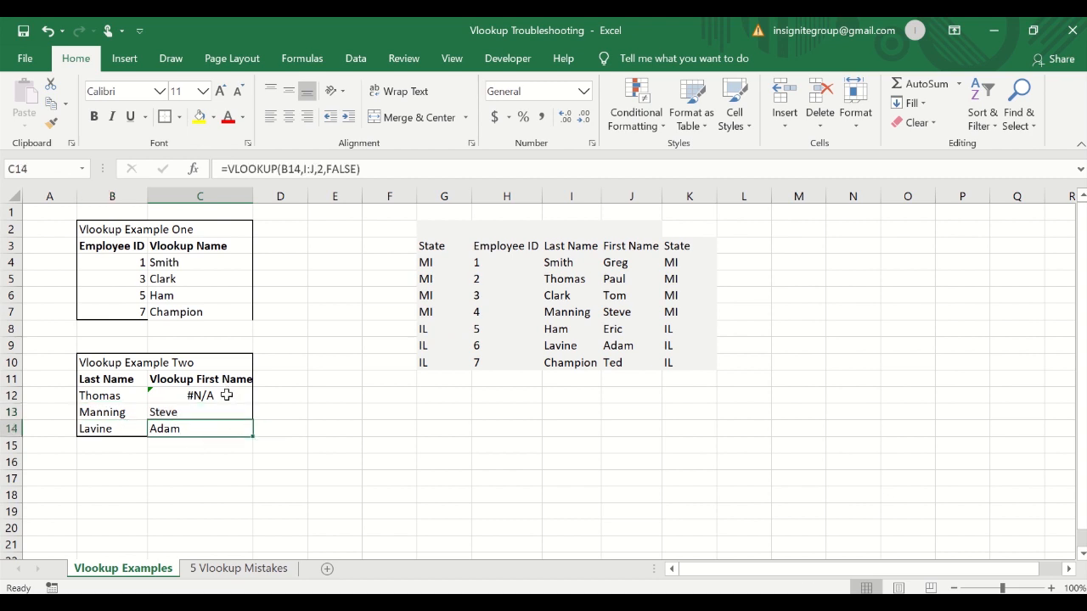
left_click(227, 395)
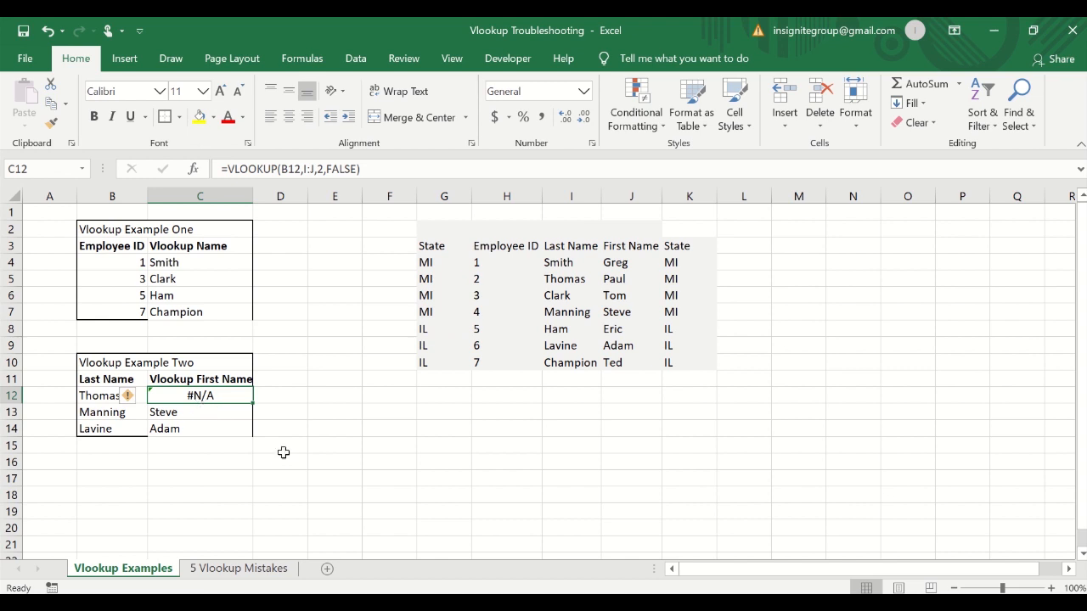
left_click(109, 392)
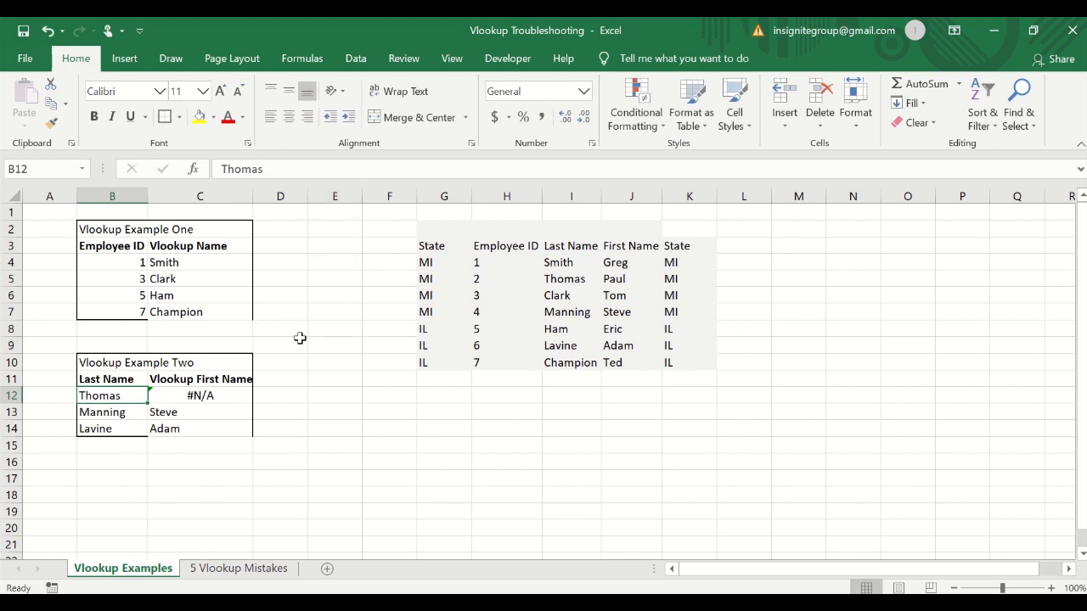
right_click(127, 397)
key("Escape")
Edit B12 to remove the trailing space after Thomas, then put the trailing space back.
left_click(305, 172)
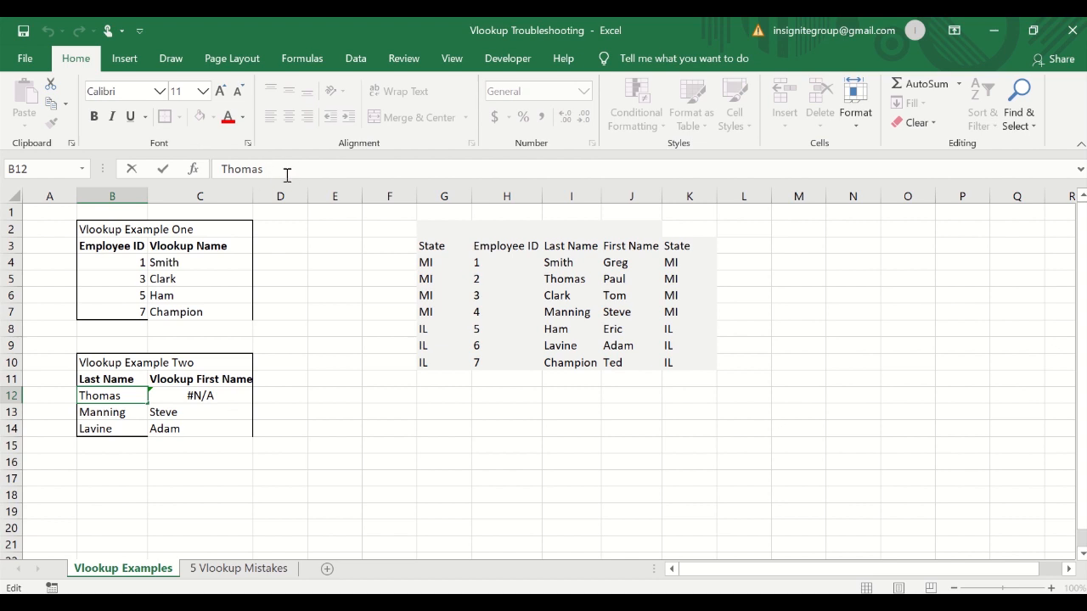
key("Return")
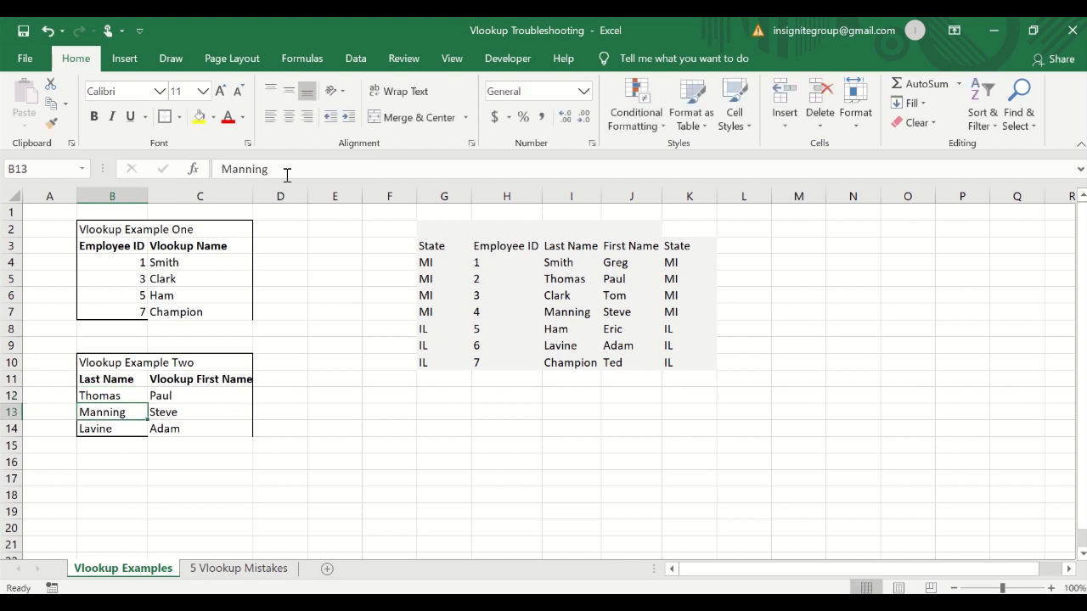
key("Up")
key("shift+Right")
key("shift+Down")
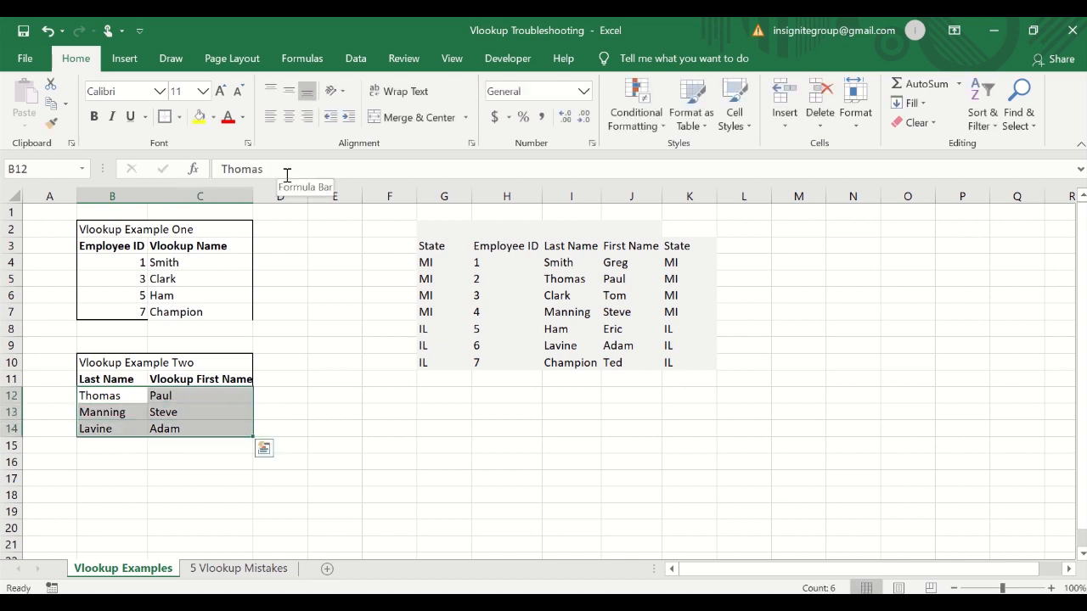
key("shift+Left")
key("shift+Up")
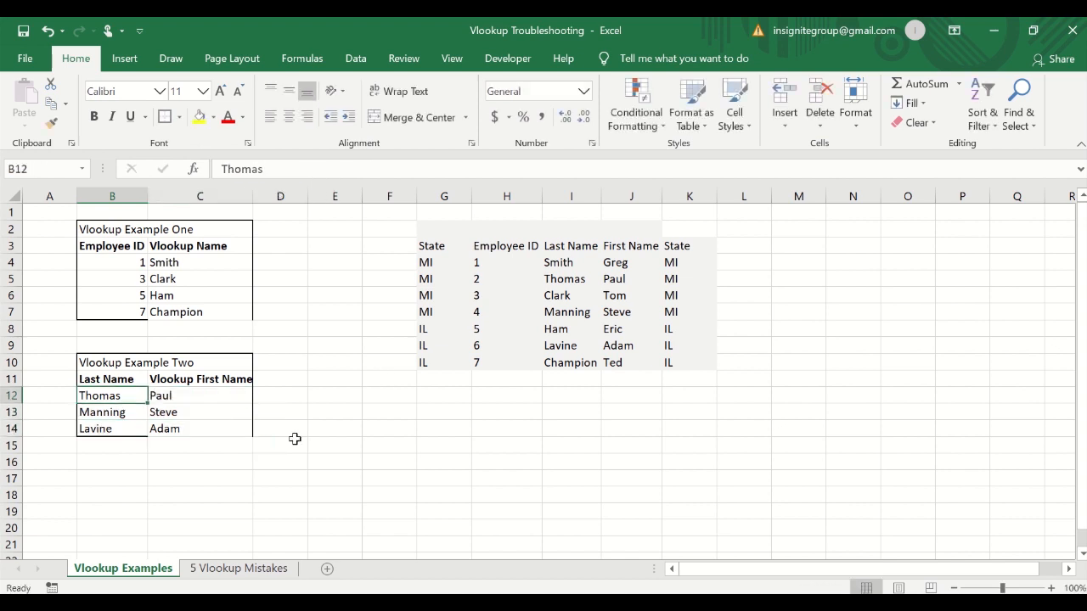
left_click(315, 169)
key("Return")
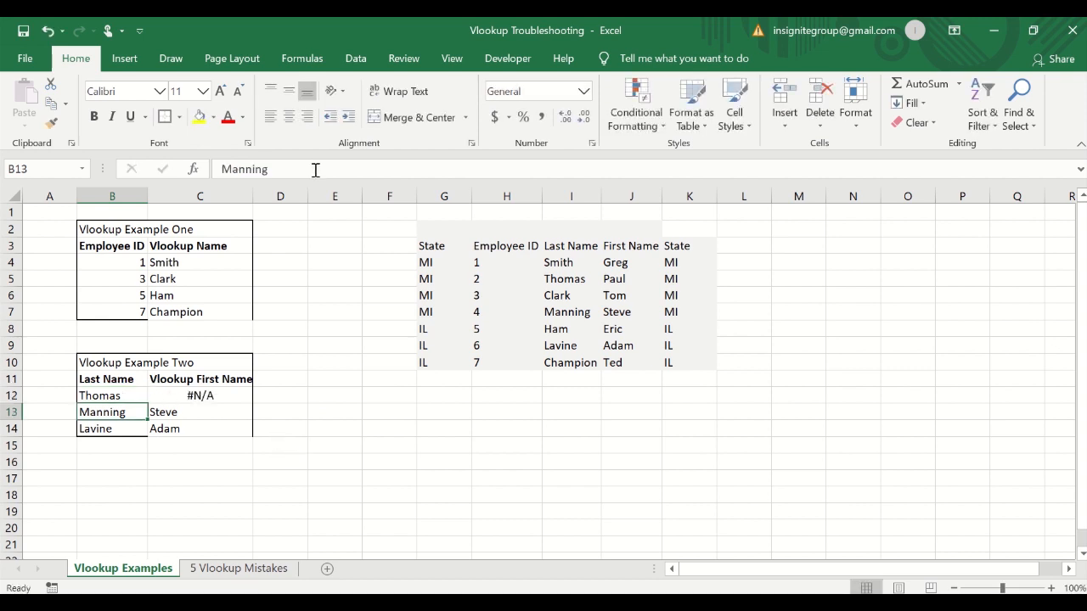
Enter =TRIM(B12) in E12 to strip the extra spaces from Thomas.
left_click(321, 399)
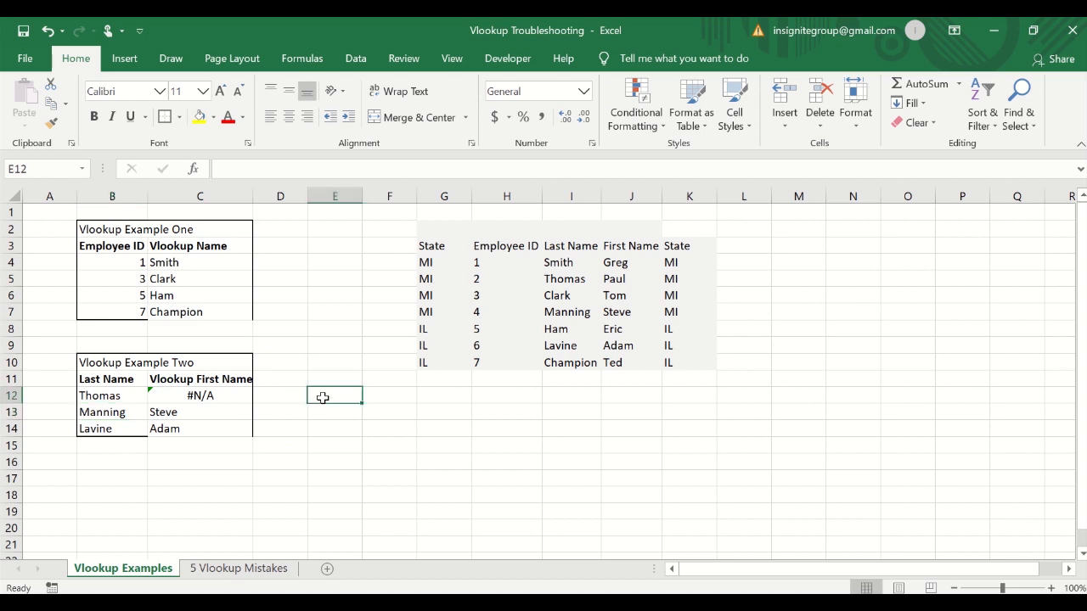
type("=trim(")
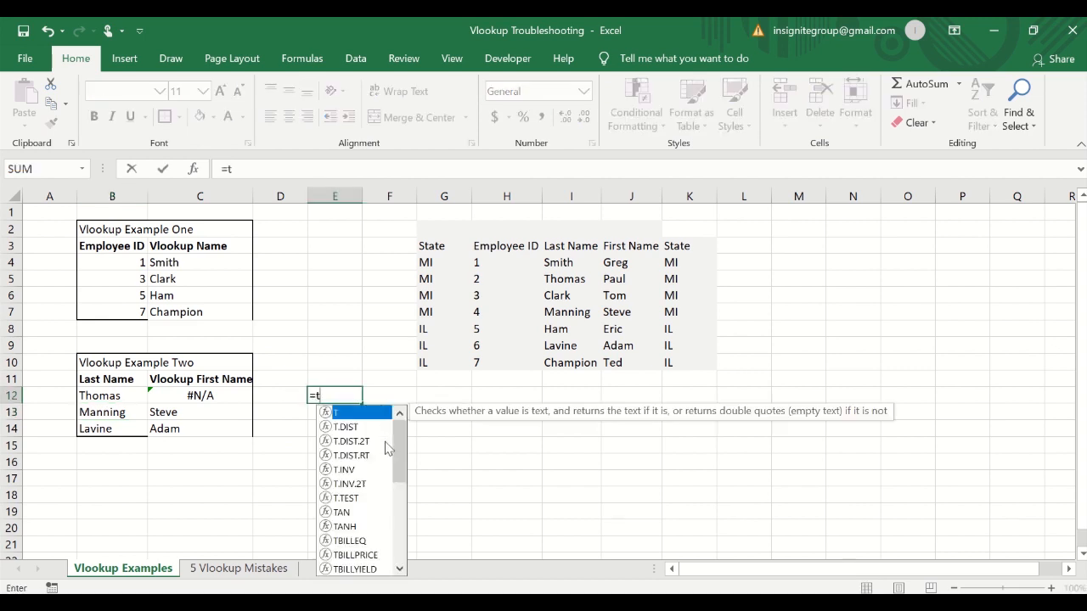
left_click(113, 394)
key("Return")
key("Up")
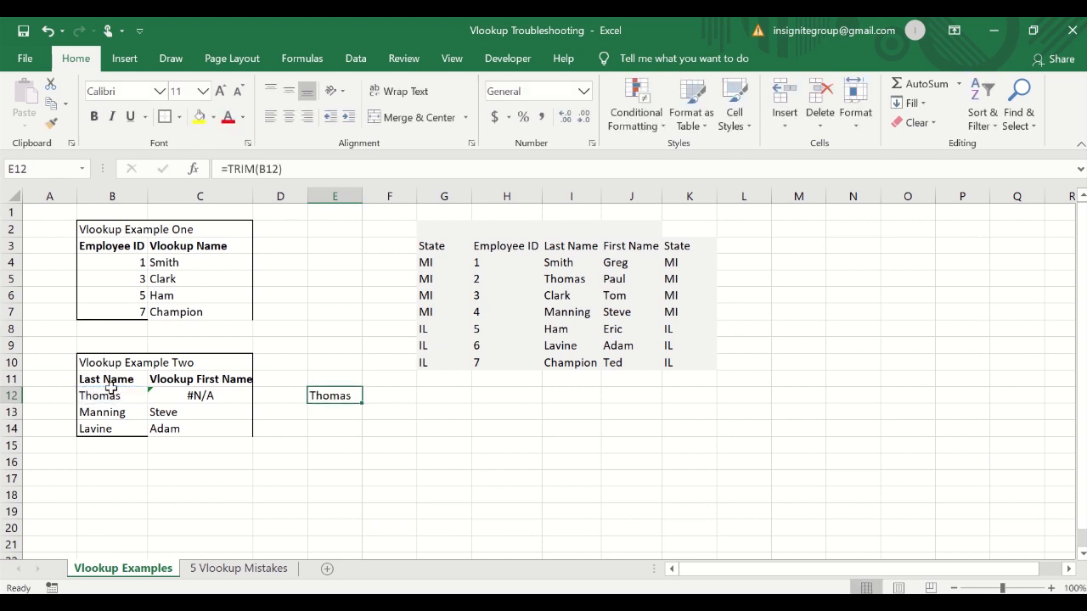
Paste E12's trimmed result into B12 as values only, then undo the paste.
key("ctrl+c")
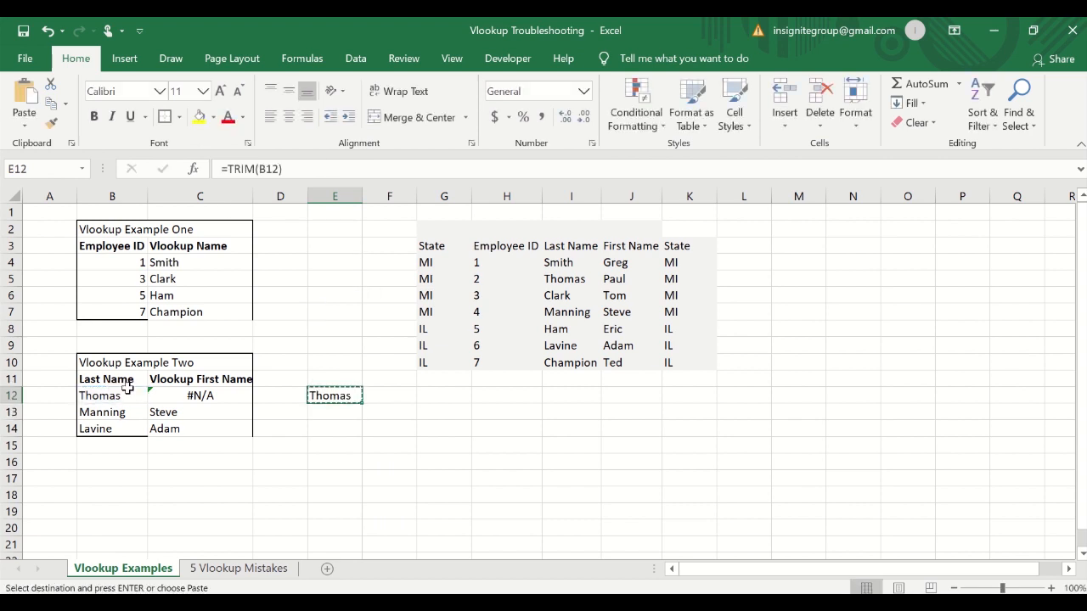
left_click(102, 395)
key("ctrl+alt+v")
key("v")
key("Return")
key("Escape")
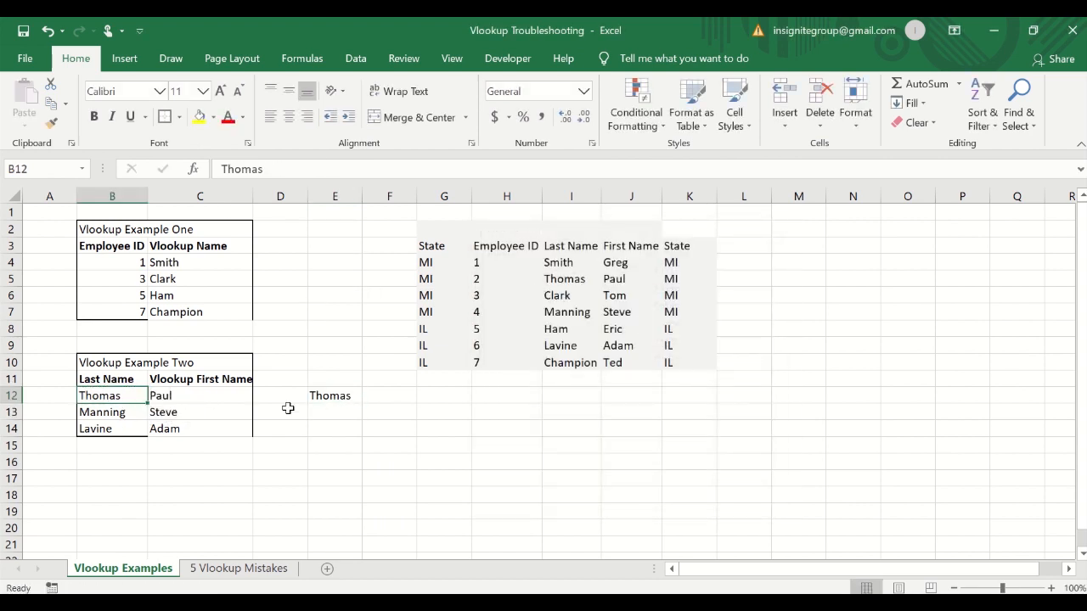
left_click(316, 414)
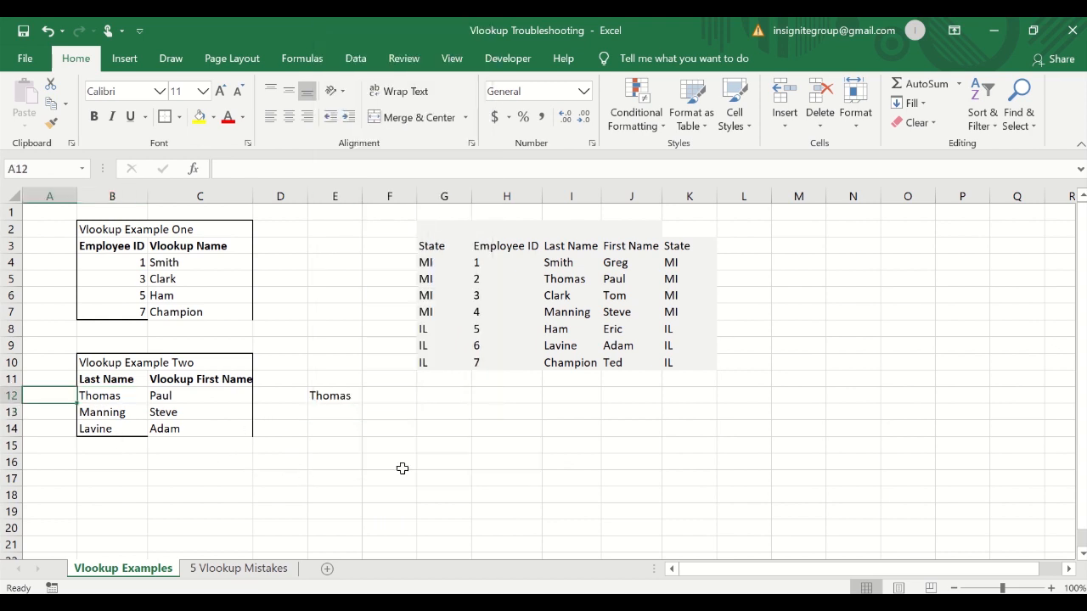
key("ctrl+z")
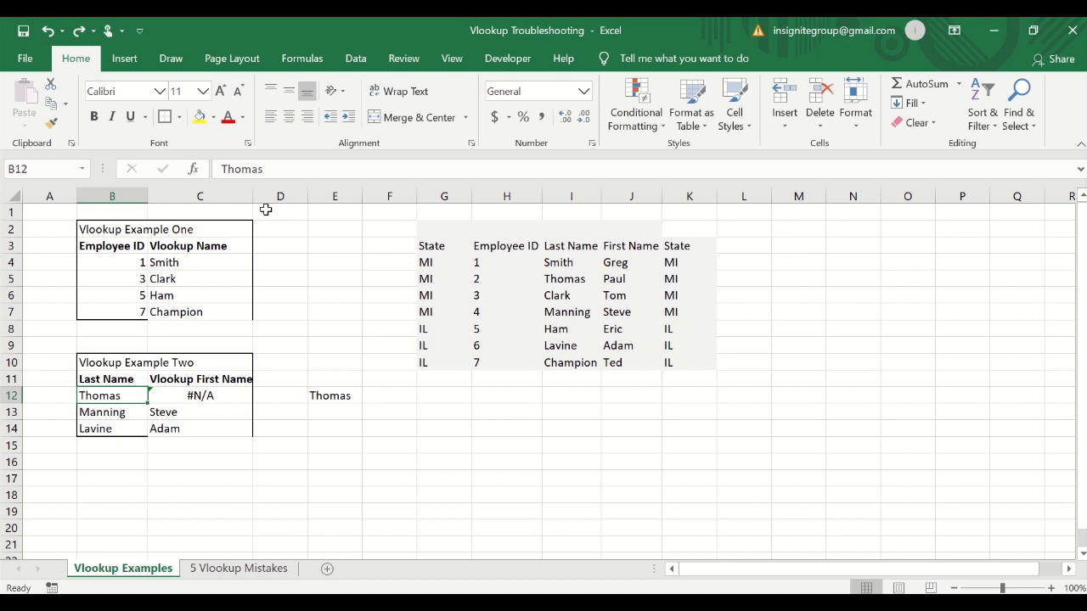
Enter =TRIM(B12) in A12 beside the last names.
left_click(299, 169)
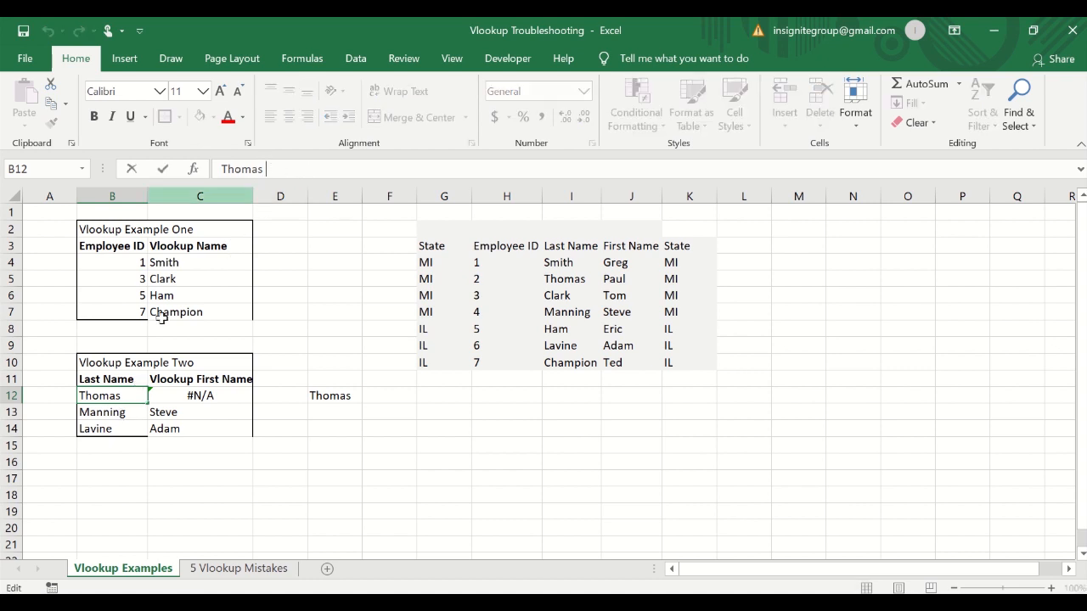
key("Escape")
left_click(59, 397)
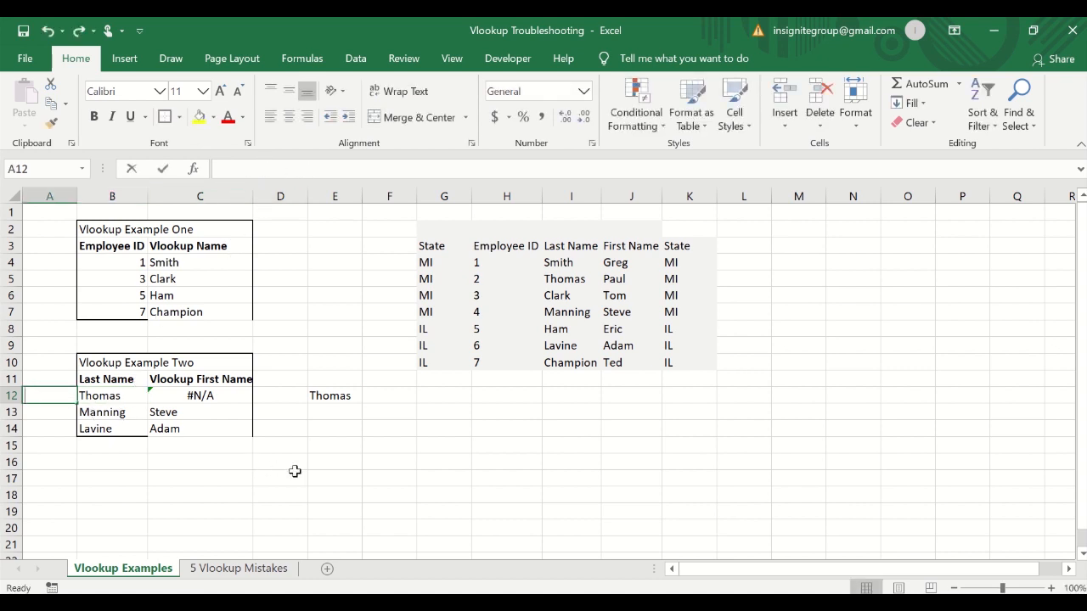
type("=trim(")
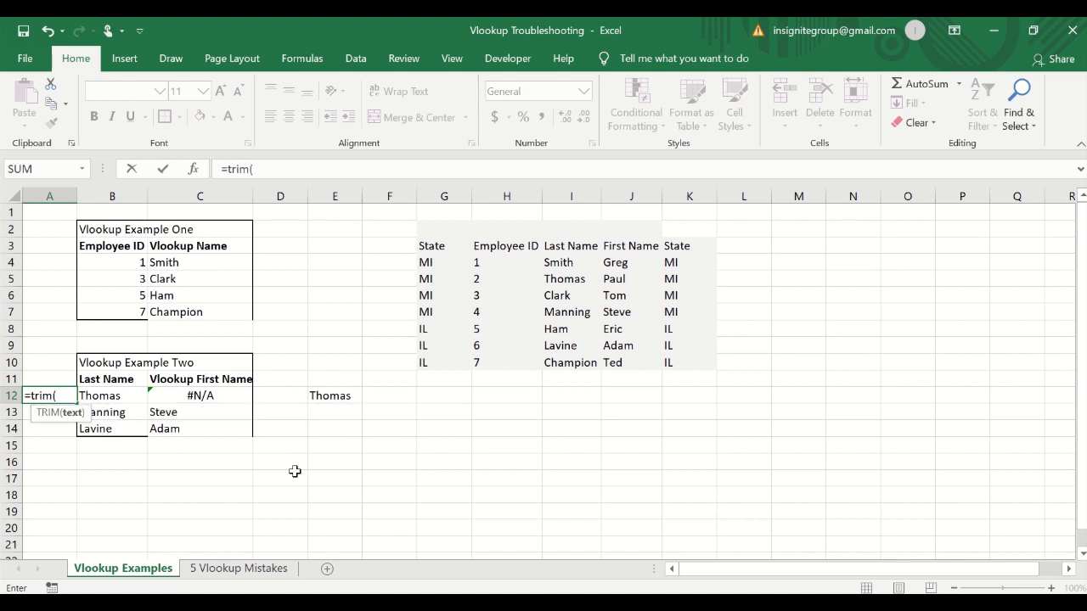
key("Right")
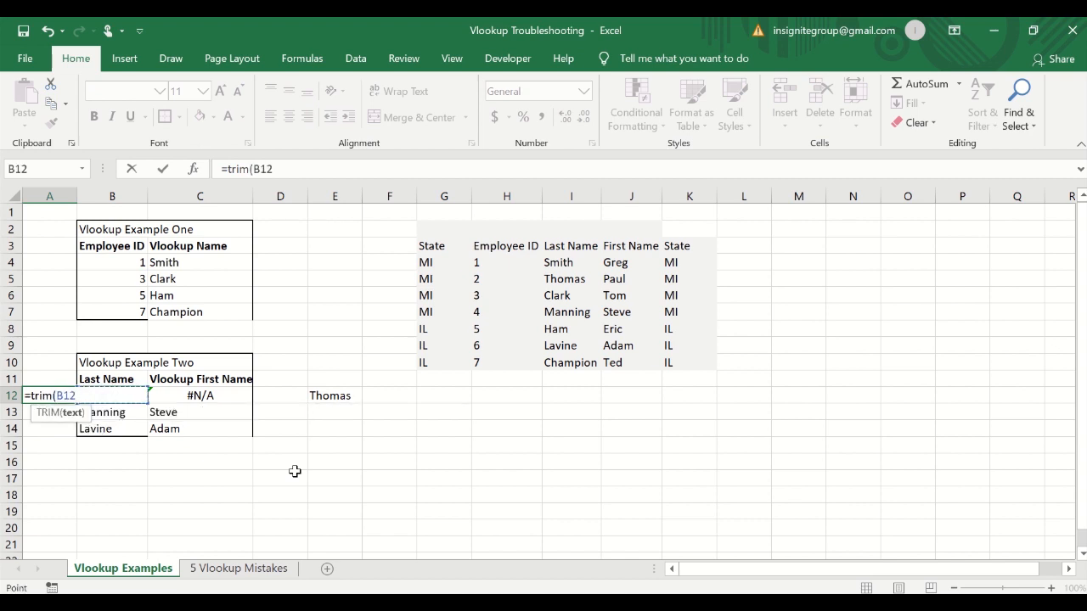
key("Return")
key("Up")
Copy the =TRIM(B12) formula from A12 down to A13:A14.
key("ctrl+c")
key("shift+Down")
key("shift+Down")
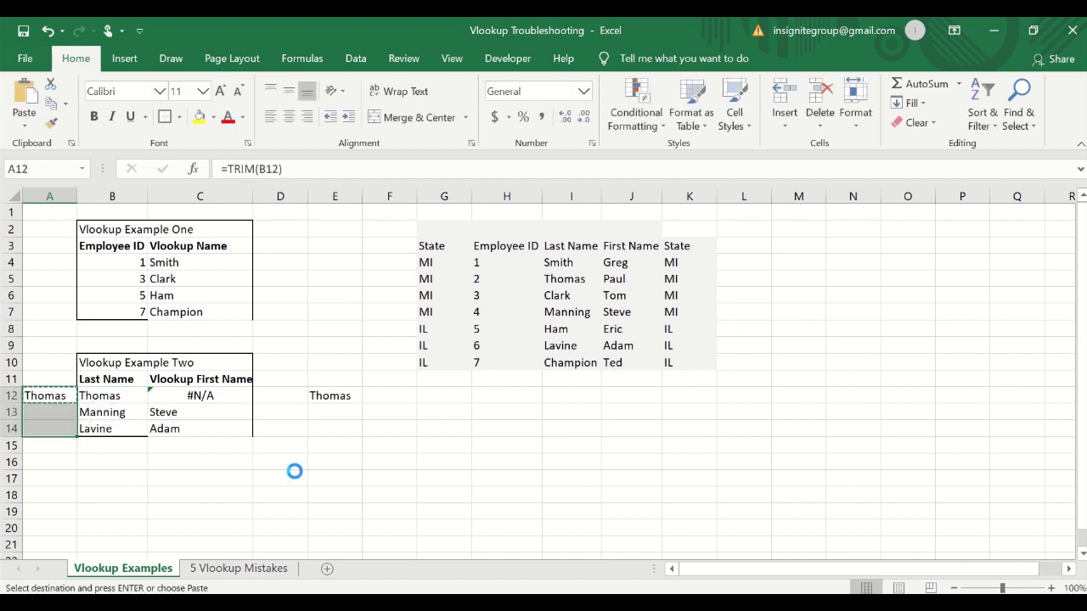
key("ctrl+v")
Paste the trimmed names from A12:A14 over B12:B14 as values only.
key("ctrl+c")
key("Right")
key("ctrl+alt+v")
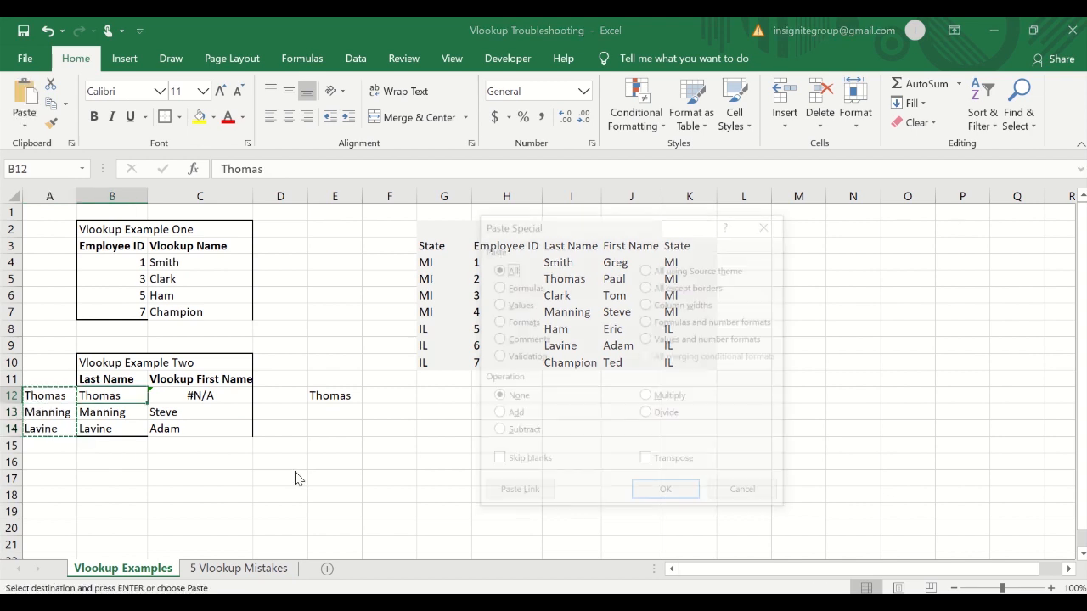
key("v")
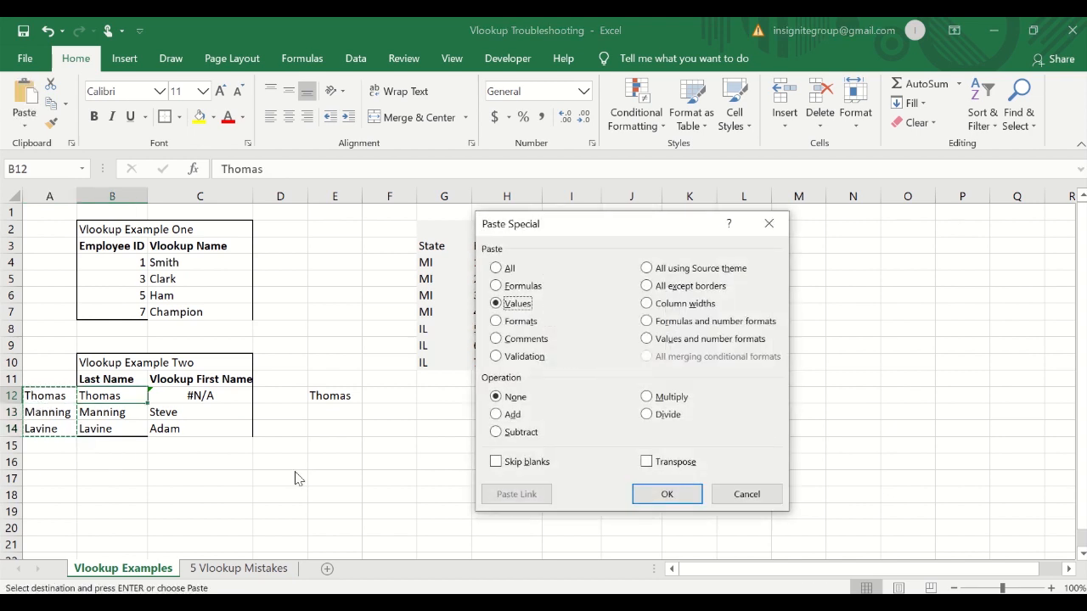
key("Return")
key("Escape")
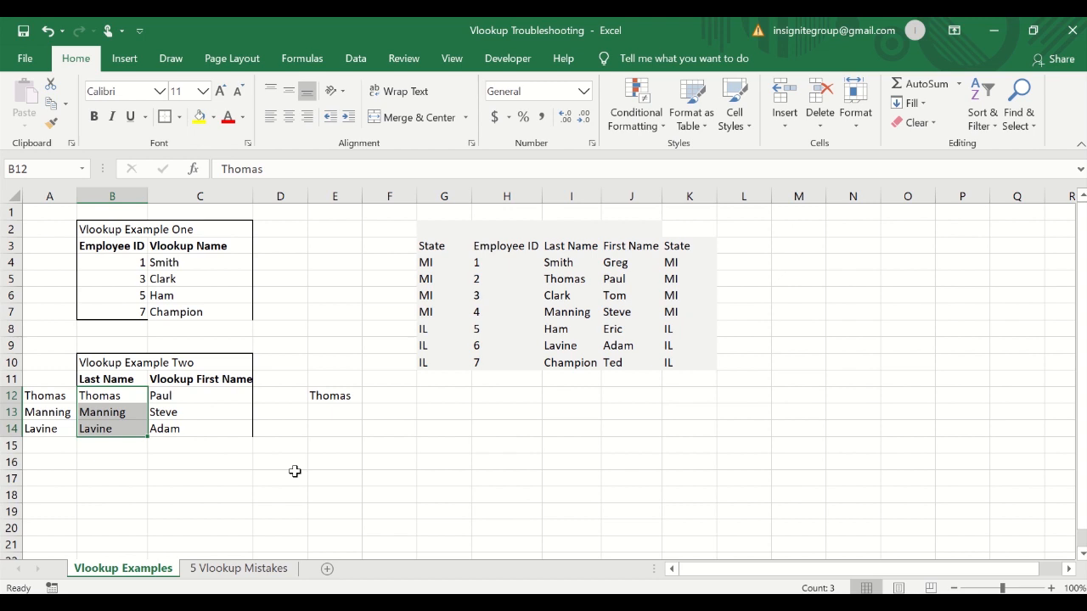
Inspect the corrected Example Two lookup results and the TRIM formula in A12.
key("shift+Up")
key("shift+Right")
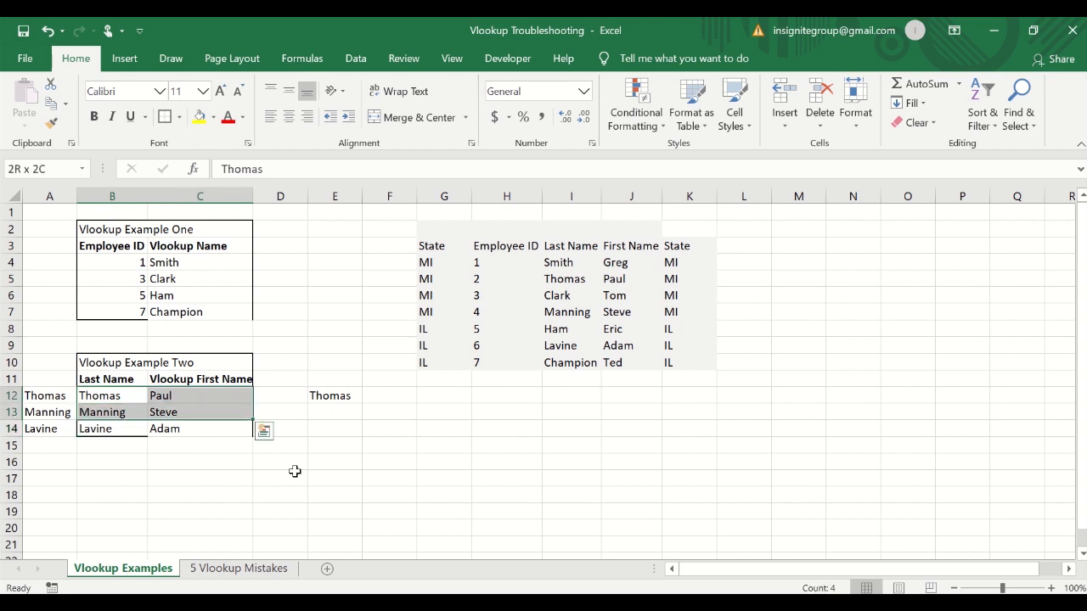
key("shift+Down")
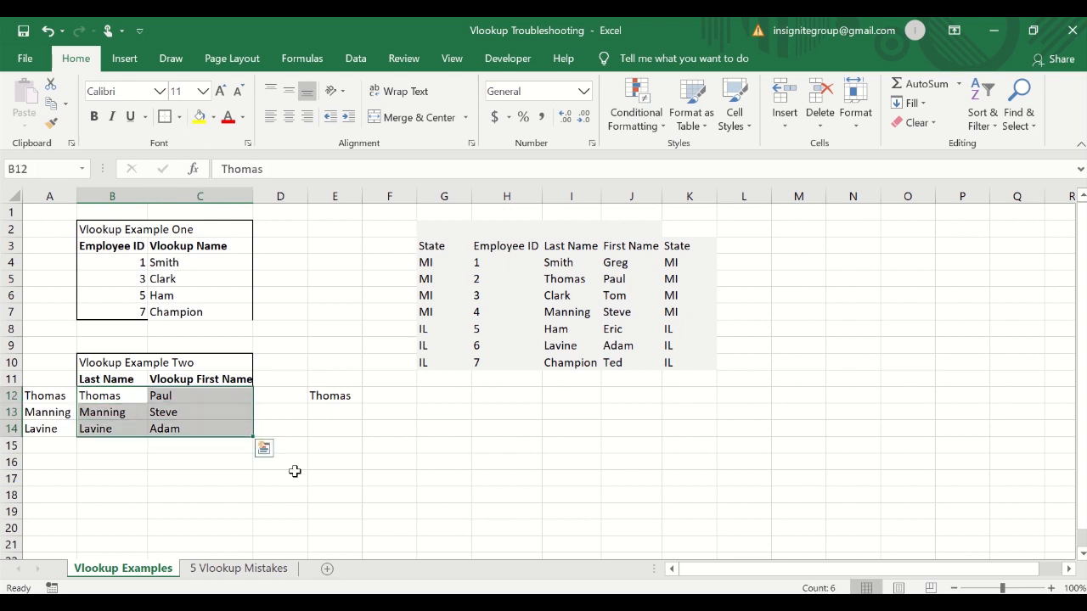
key("Down")
key("Up")
key("Down")
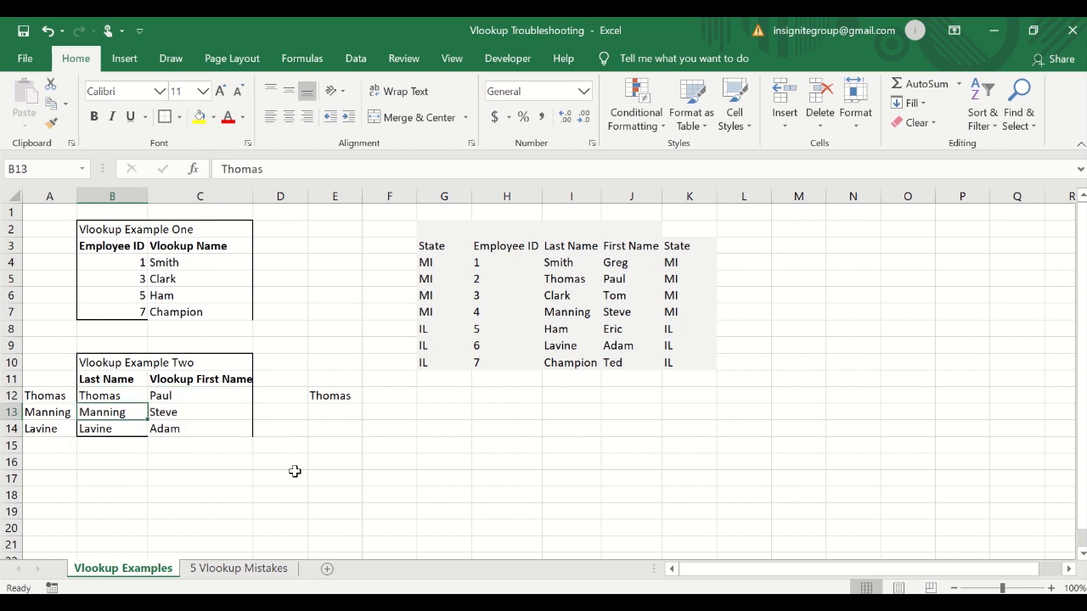
key("Down")
key("Up")
key("Up")
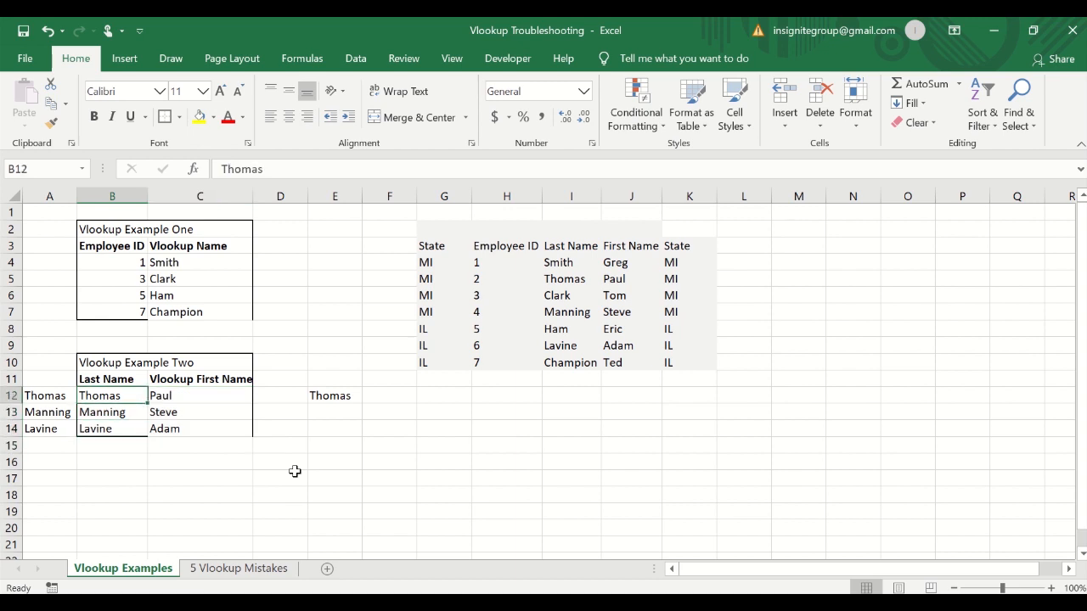
key("Right")
key("Left")
key("Left")
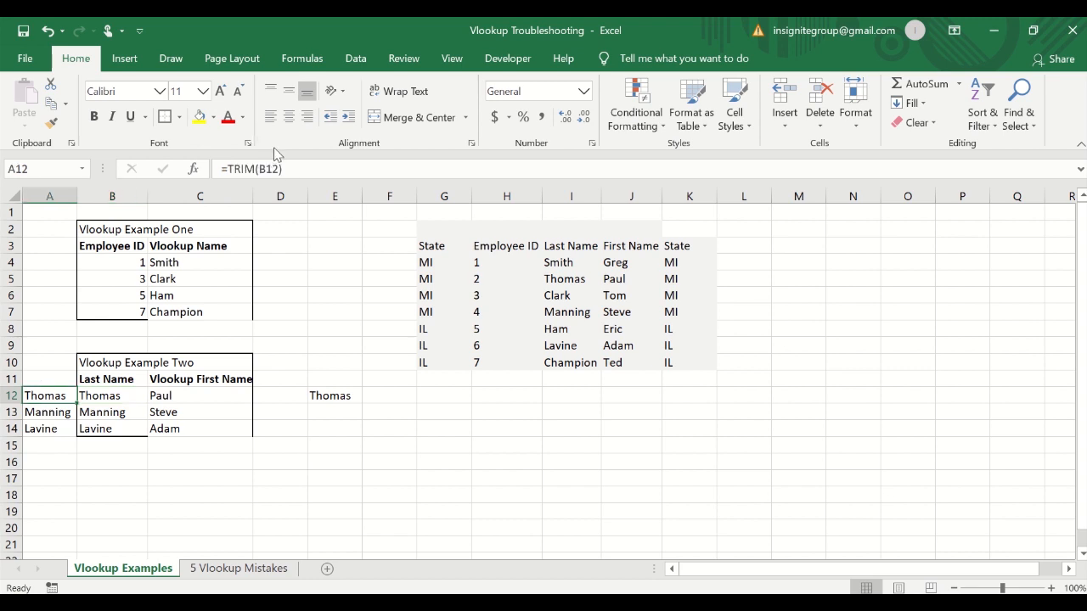
key("F2")
key("Escape")
Review mistake 4 on the 5 Vlookup Mistakes sheet, then return to the examples sheet's first lookup cell.
left_click(122, 385)
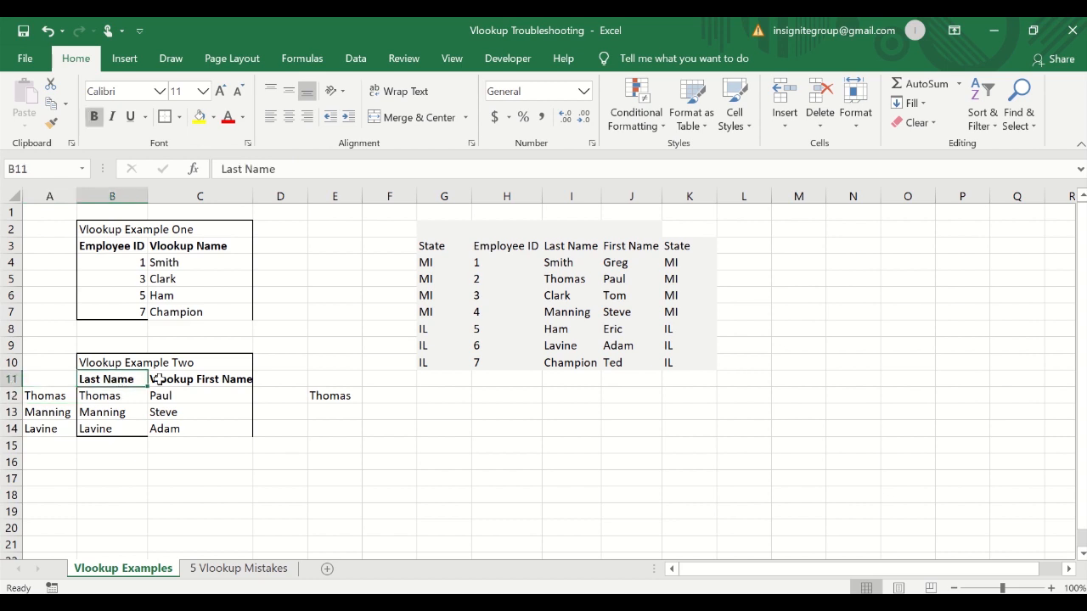
left_click(129, 393)
left_click(350, 175)
key("Return")
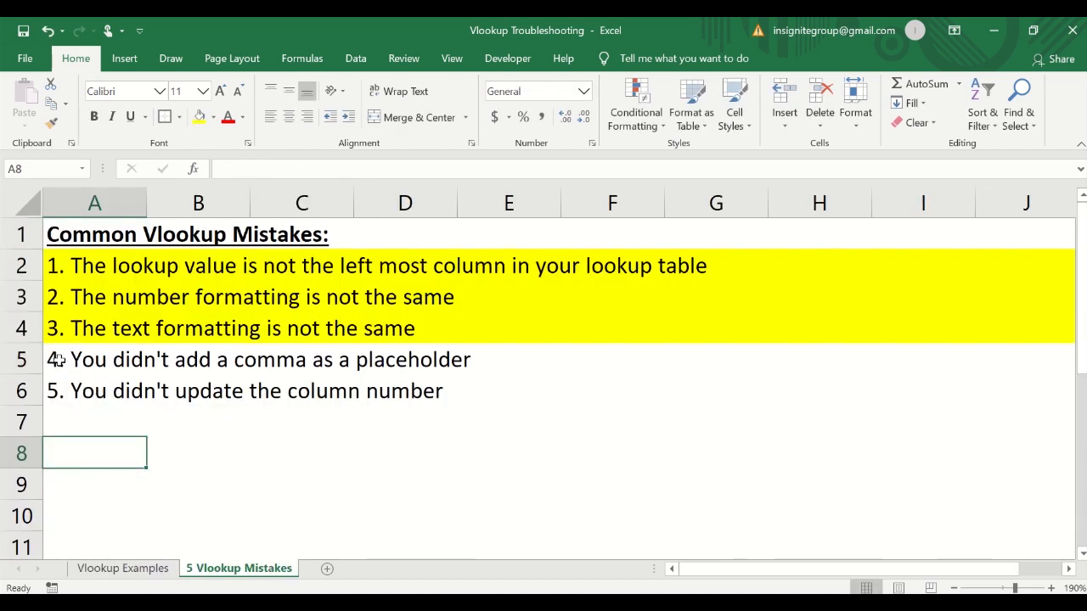
left_click(61, 360)
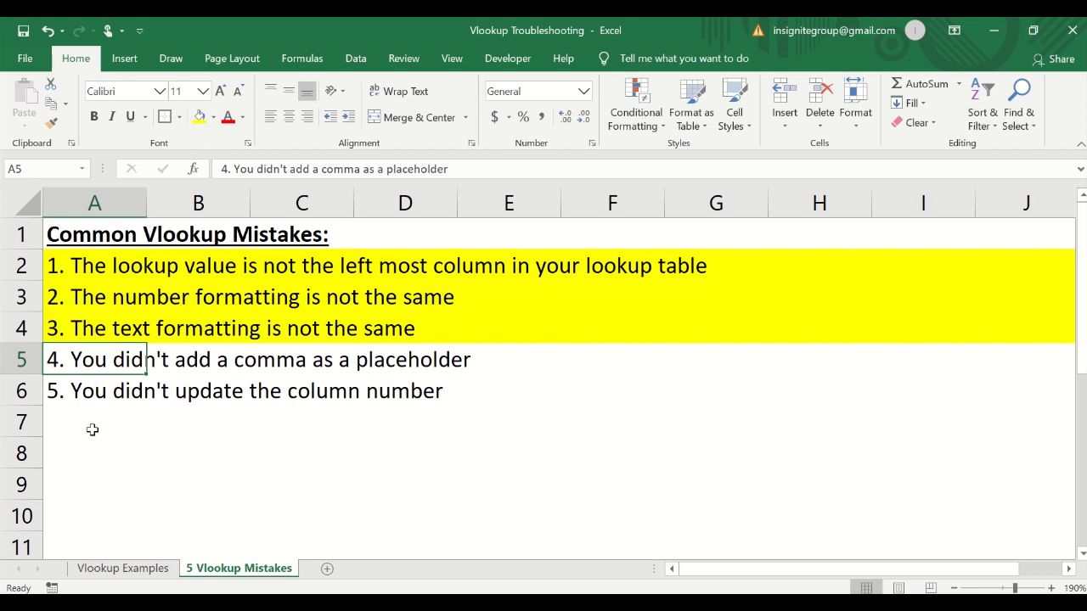
left_click(94, 431)
right_click(102, 447)
key("Escape")
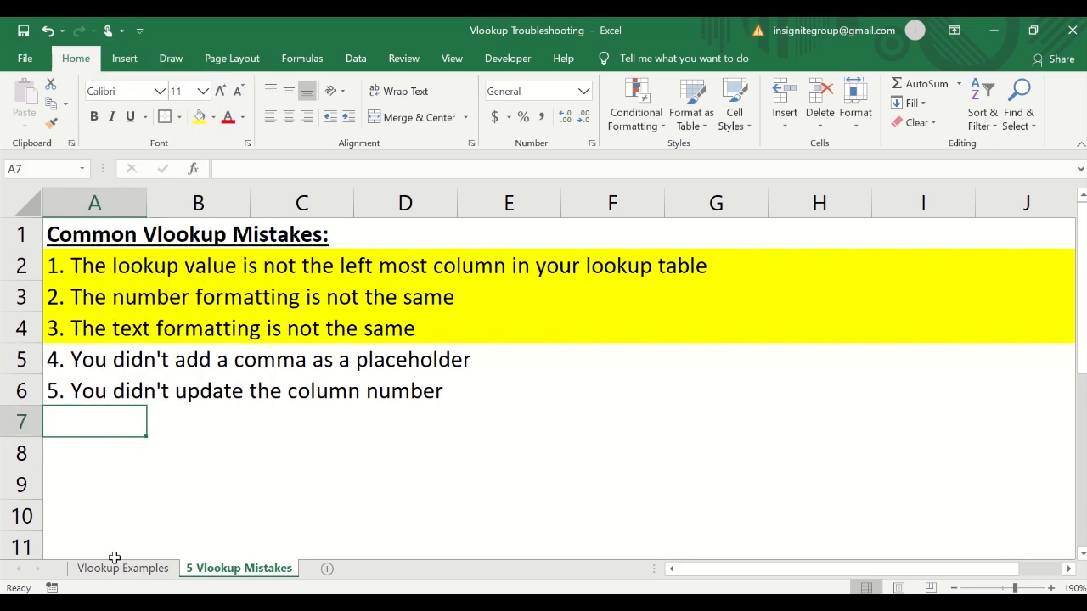
left_click(118, 570)
left_click(211, 264)
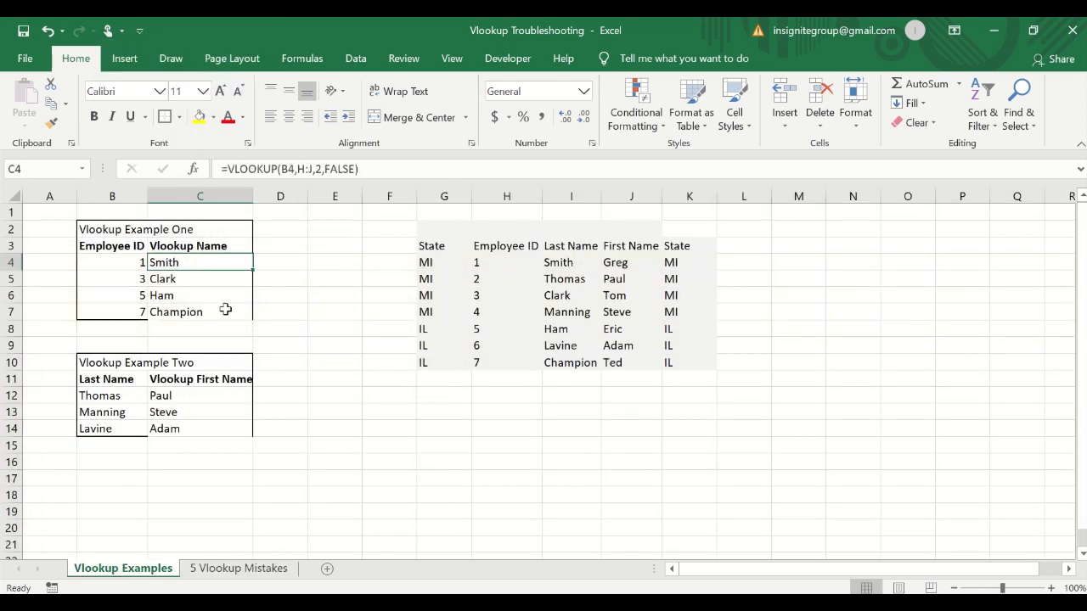
Edit C4's formula to =VLOOKUP(B4,H:J,2,), leaving the match-type argument empty after the comma.
left_click(359, 169)
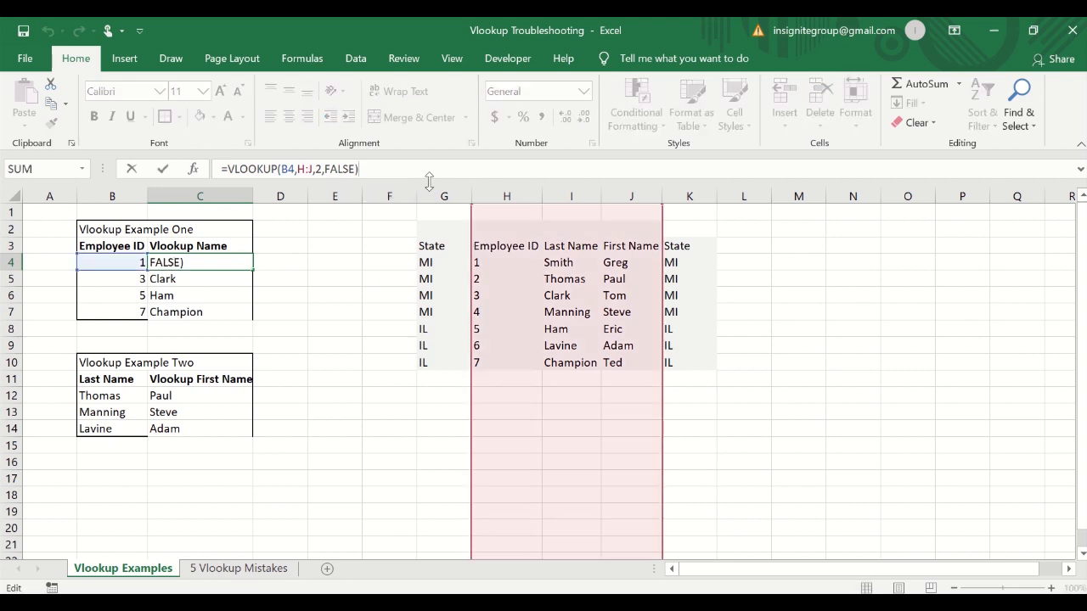
key("BackSpace")
key("BackSpace")
key("BackSpace")
key("BackSpace")
key("BackSpace")
key("BackSpace")
key("BackSpace")
type(",")
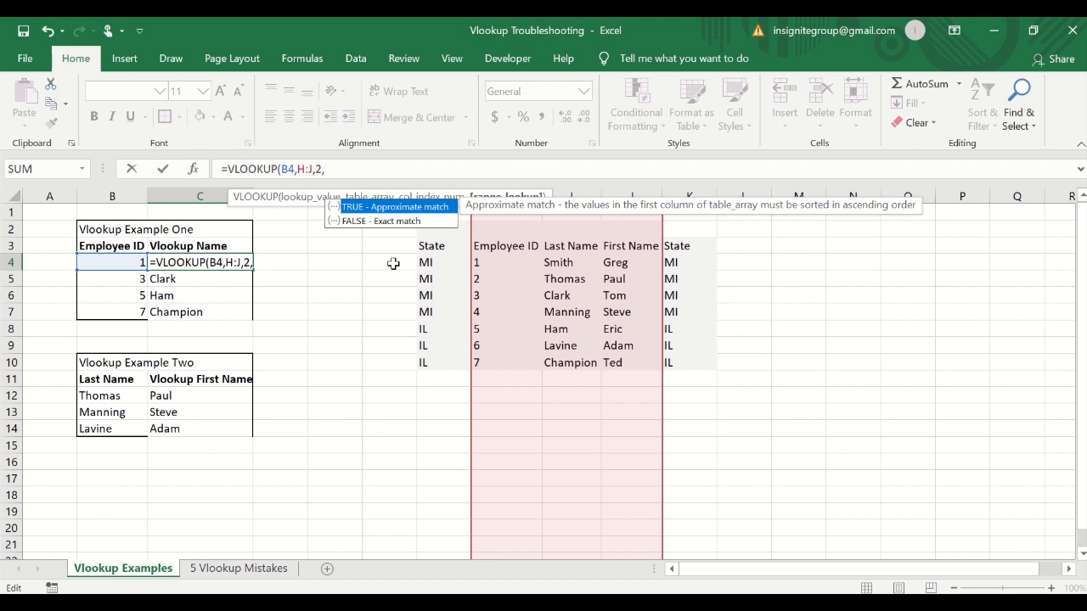
key("BackSpace")
type(",")
key("Return")
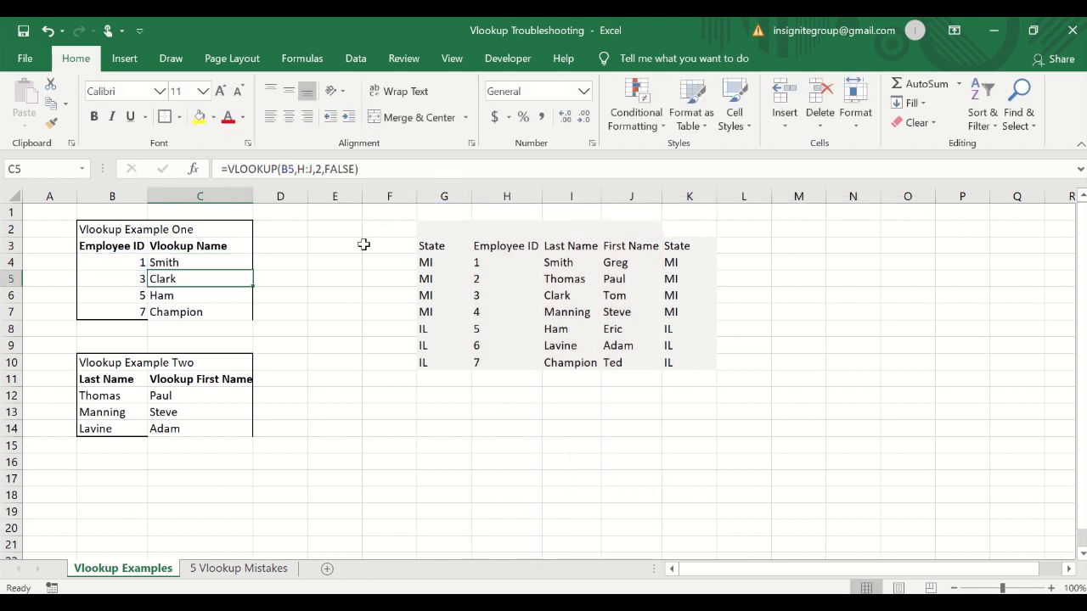
key("Up")
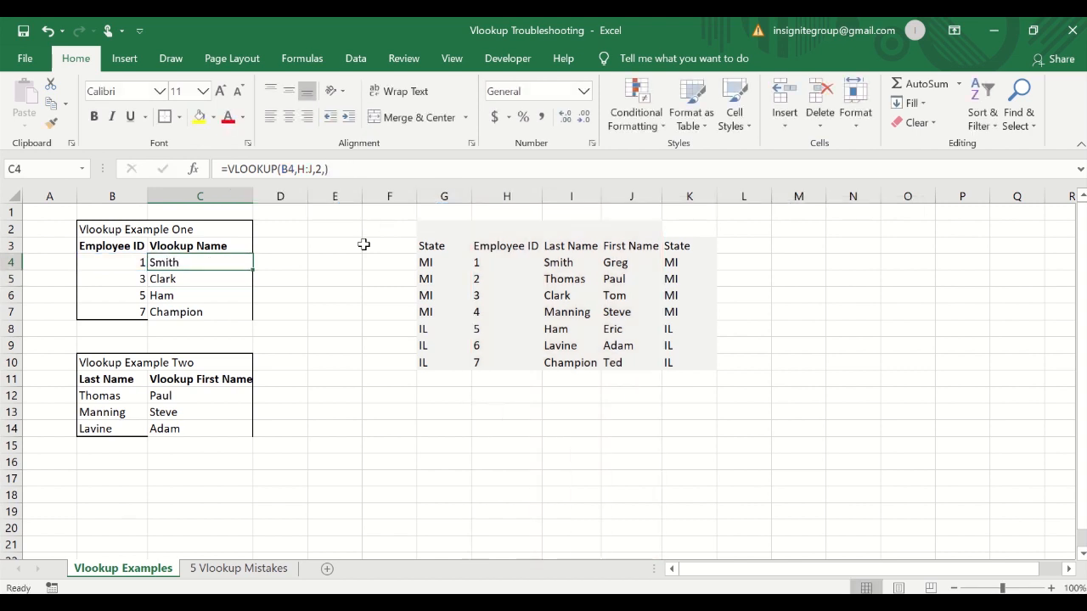
Copy C4's formula down through C7.
key("shift+Down")
key("shift+Down")
key("ctrl+c")
key("shift+Down")
key("ctrl+v")
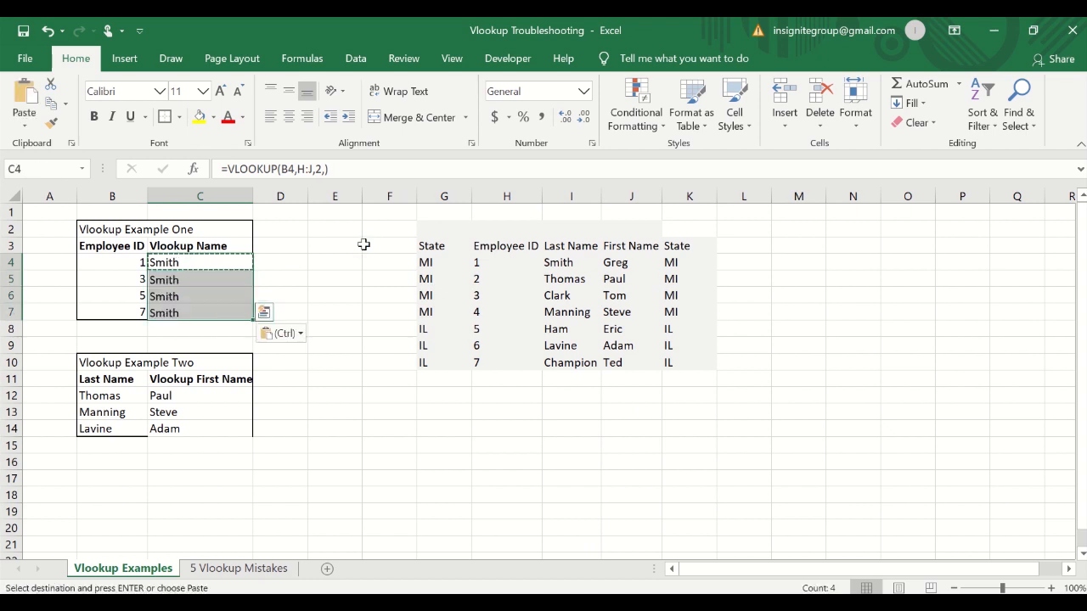
key("Escape")
key("Down")
key("Down")
key("Down")
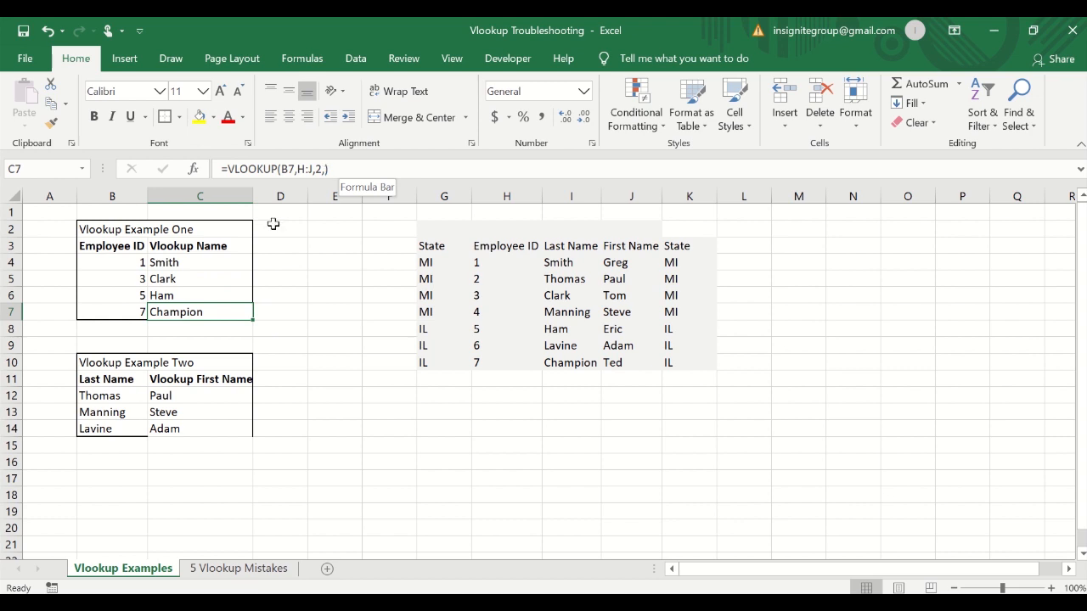
Remove the trailing comma so C4's formula reads =VLOOKUP(B4,H:J,2).
left_click(211, 276)
left_click(212, 264)
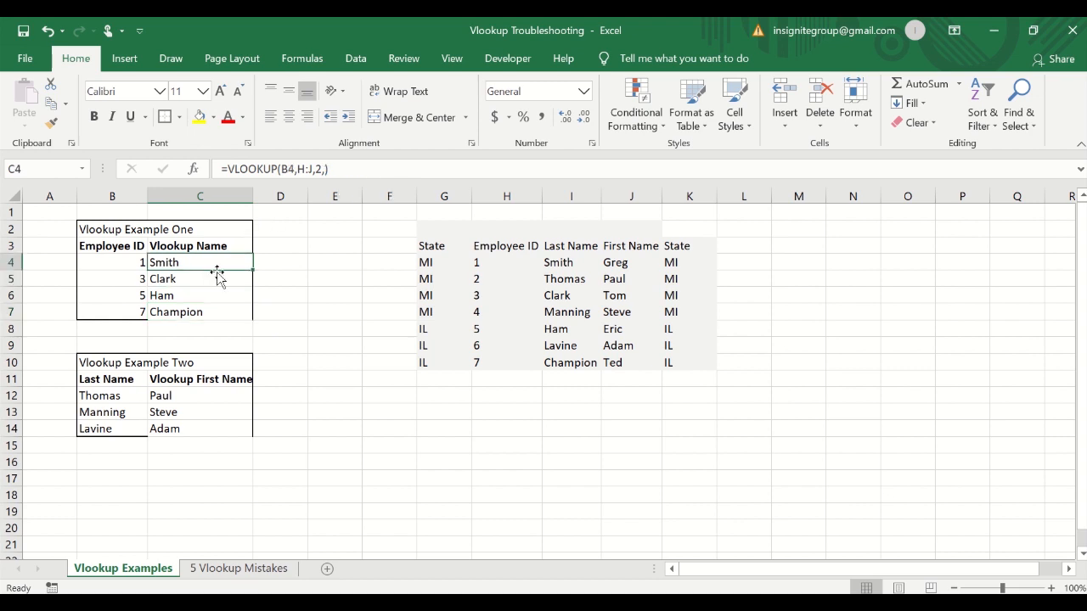
left_click(343, 169)
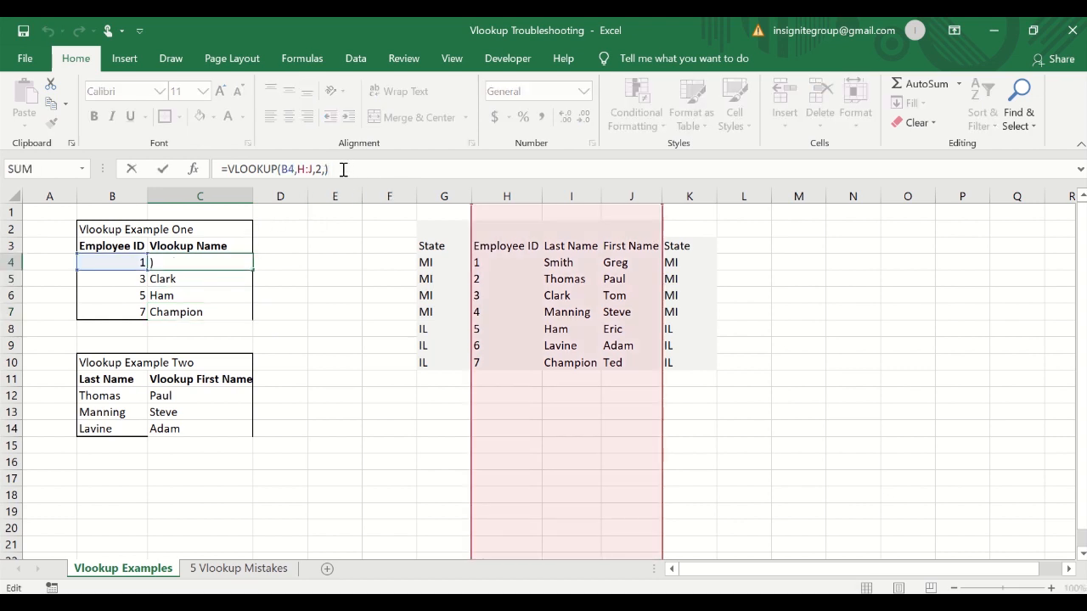
key("BackSpace")
key("BackSpace")
type(")")
key("Return")
key("Up")
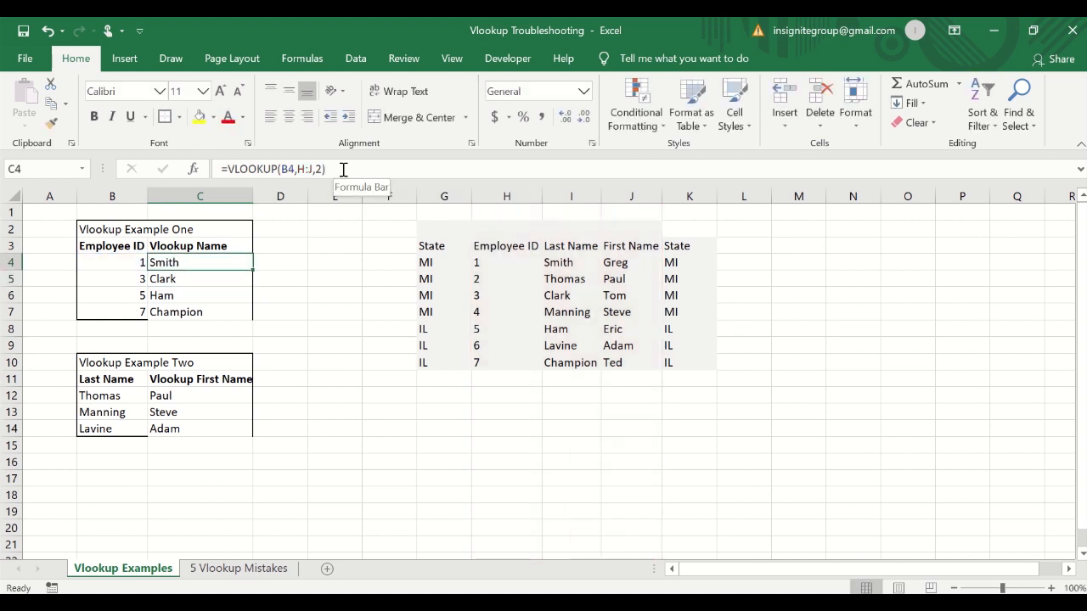
Copy C4's edited formula down through C7.
key("ctrl+c")
key("shift+Down")
key("shift+Down")
key("shift+Down")
key("ctrl+v")
key("Escape")
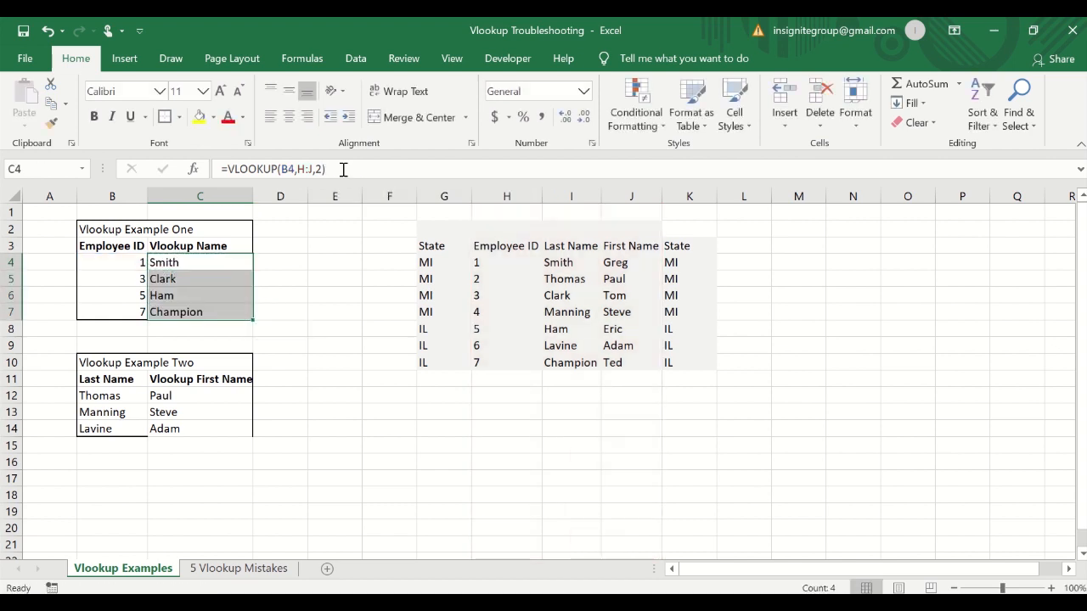
key("Down")
key("Up")
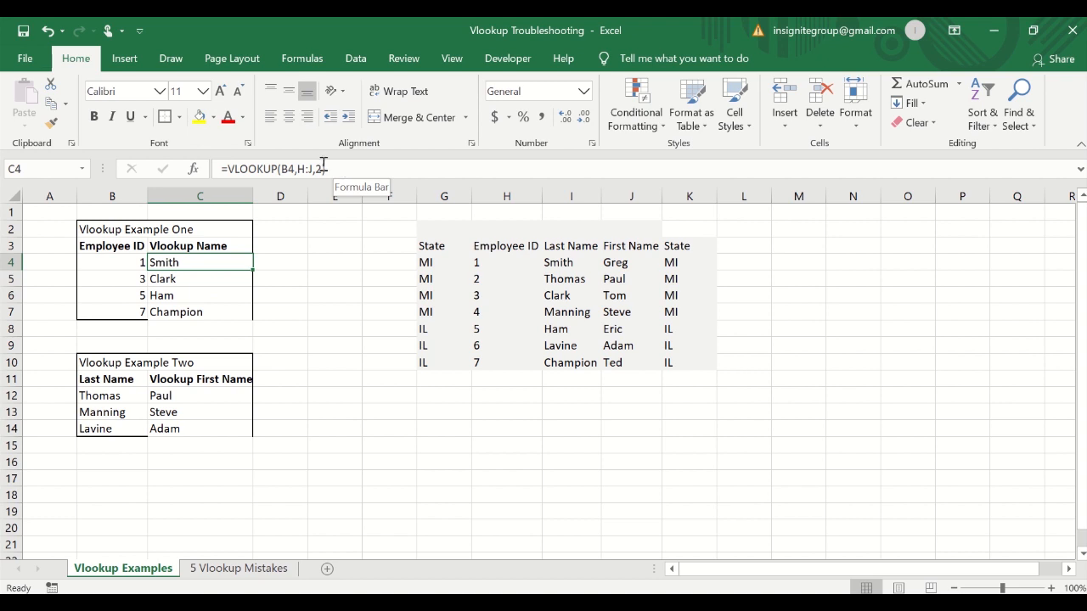
Restore the fourth argument so C4's formula reads =VLOOKUP(B4,H:J,2,FALSE).
left_click(323, 169)
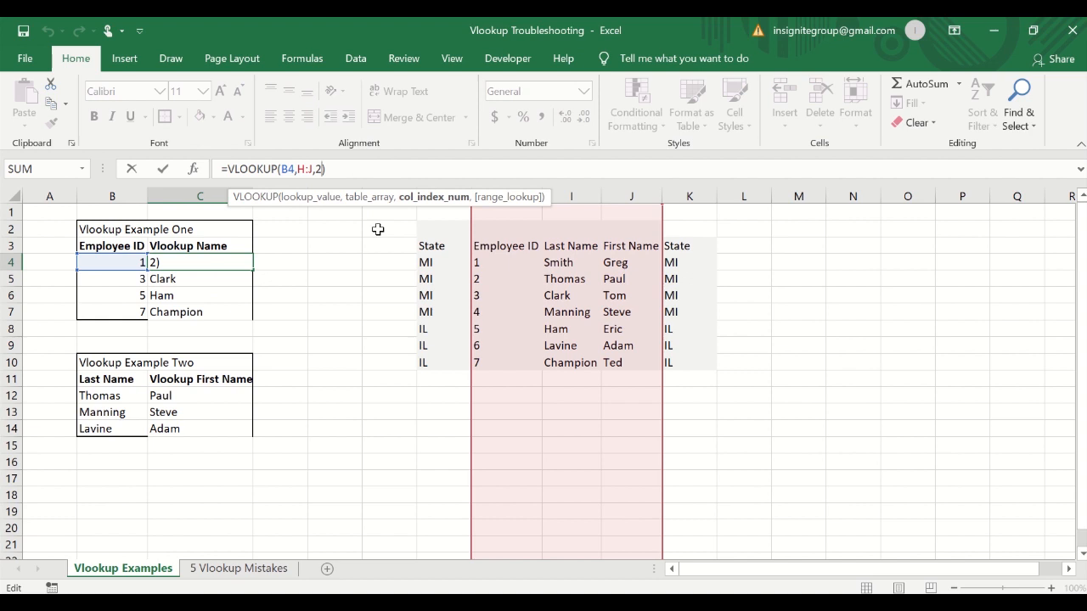
key("ctrl+Return")
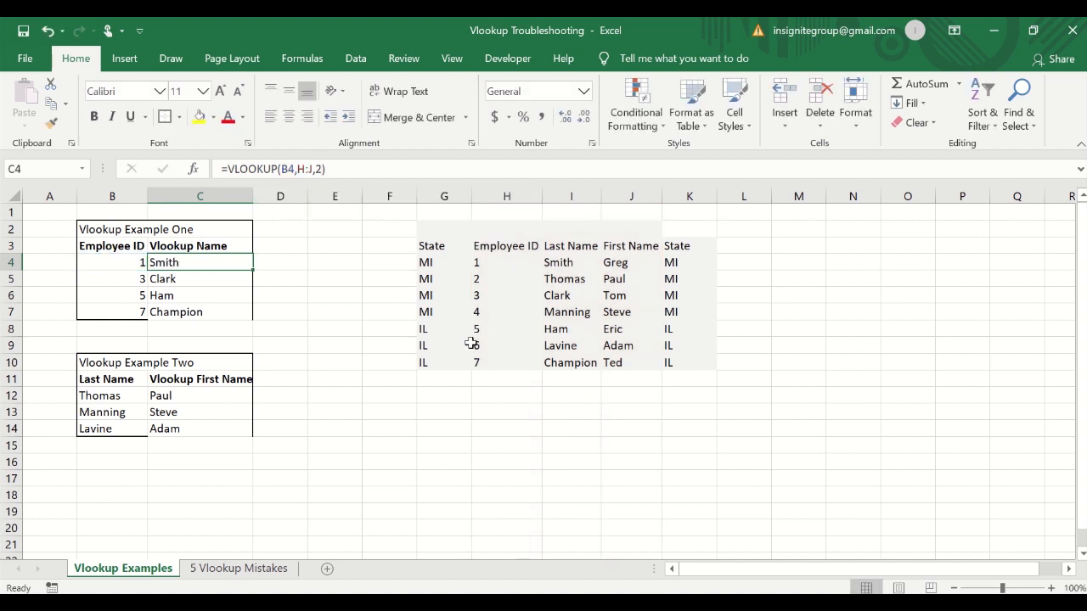
left_click(328, 170)
key("BackSpace")
type(",")
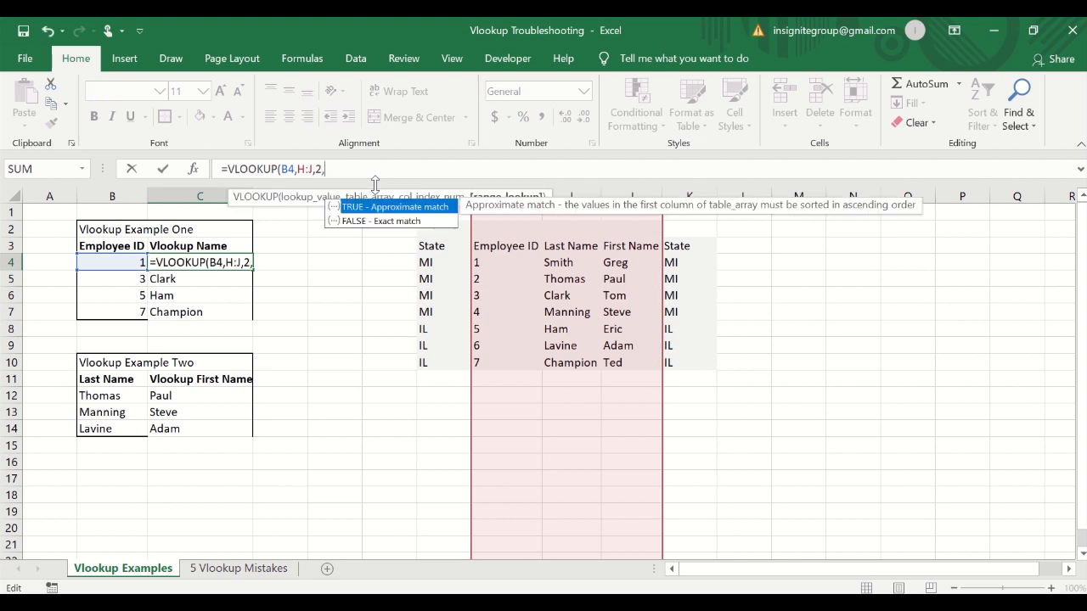
type("false")
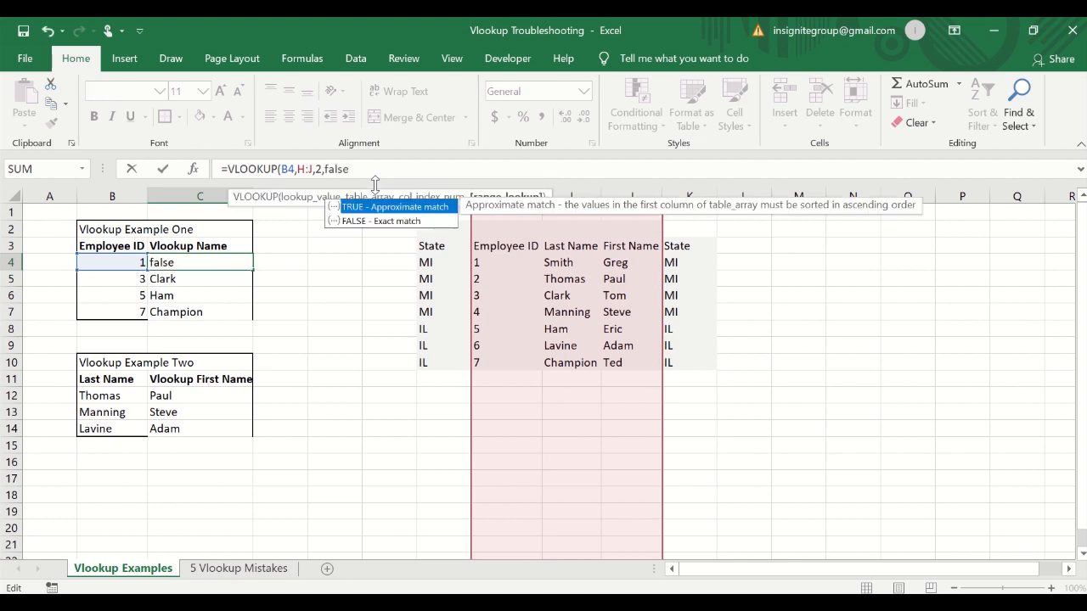
key("Return")
key("Up")
Copy C4's FALSE version of the formula down through C7.
key("ctrl+c")
key("shift+Down")
key("shift+Down")
key("shift+Down")
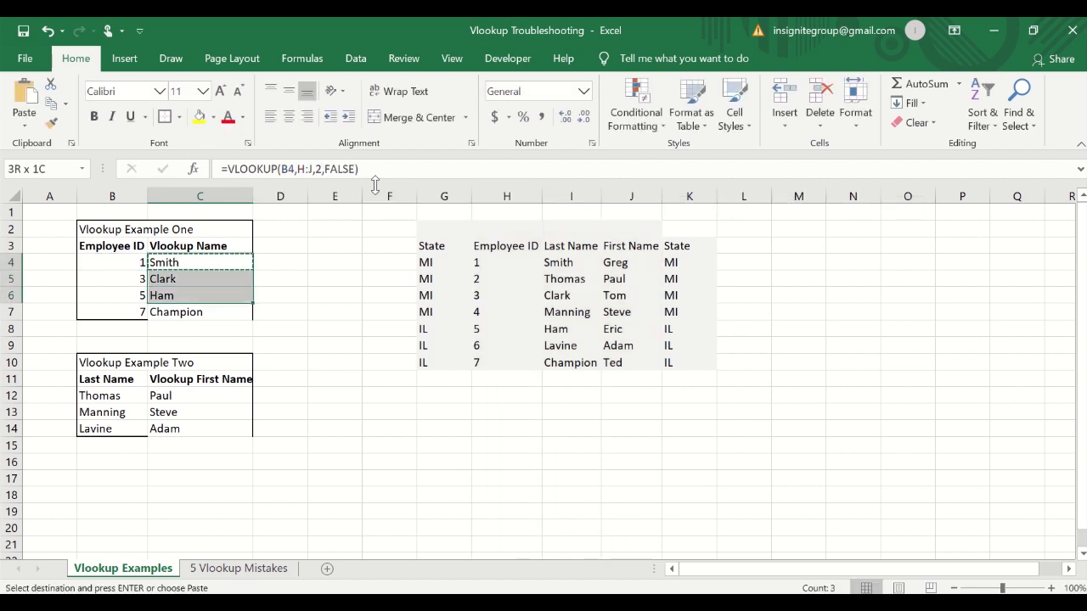
key("ctrl+v")
key("Escape")
key("Up")
key("Down")
right_click(282, 229)
left_click(268, 433)
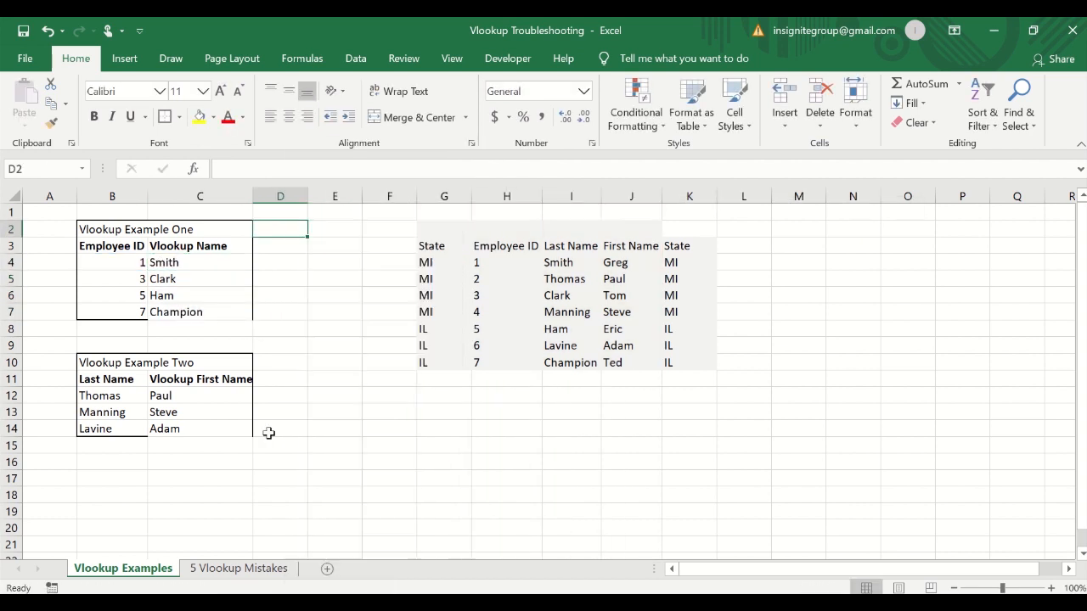
left_click(212, 260)
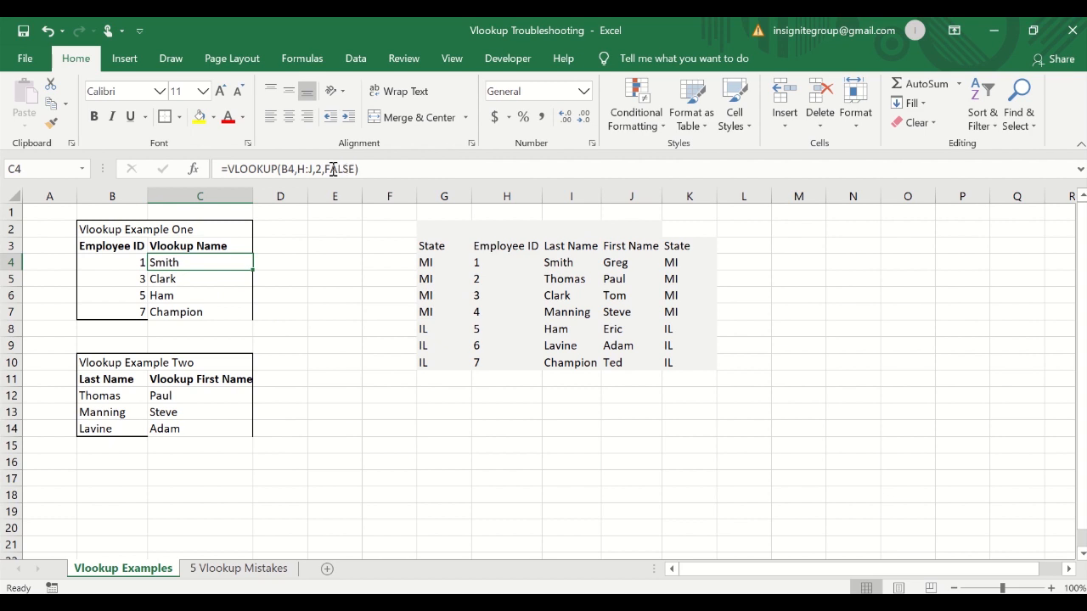
Highlight mistake 4's row in yellow on the 5 Vlookup Mistakes sheet and return to the examples sheet.
left_click(216, 568)
left_click(27, 359)
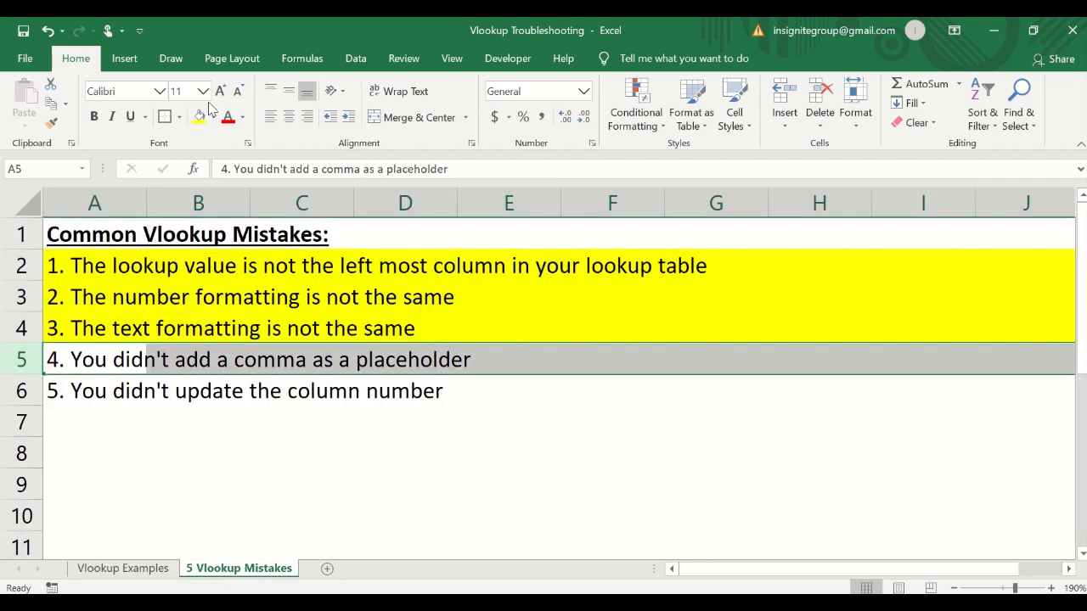
key("F4")
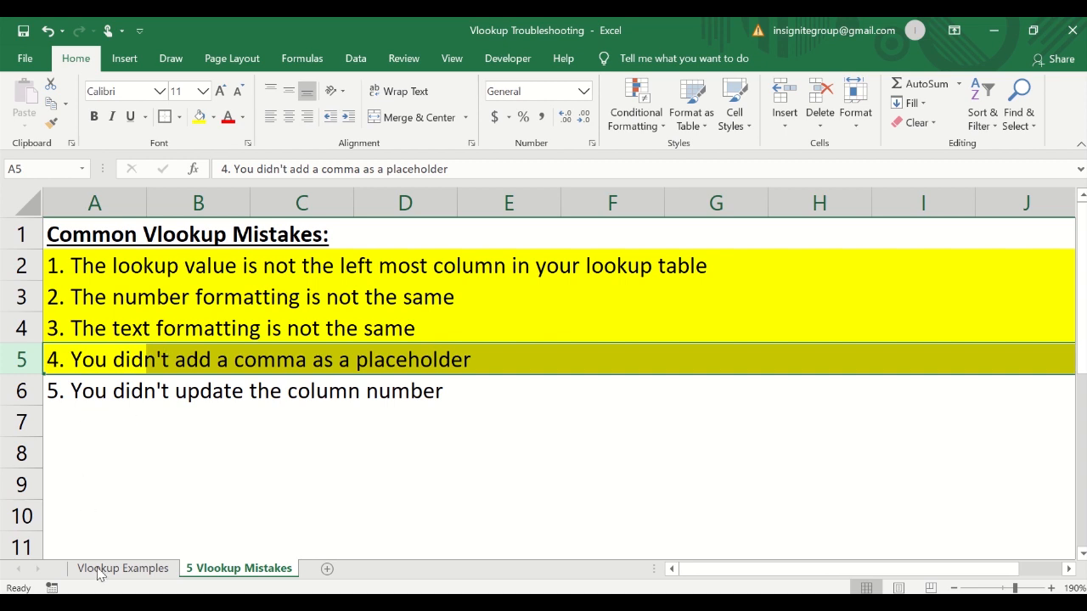
left_click(102, 451)
left_click(123, 568)
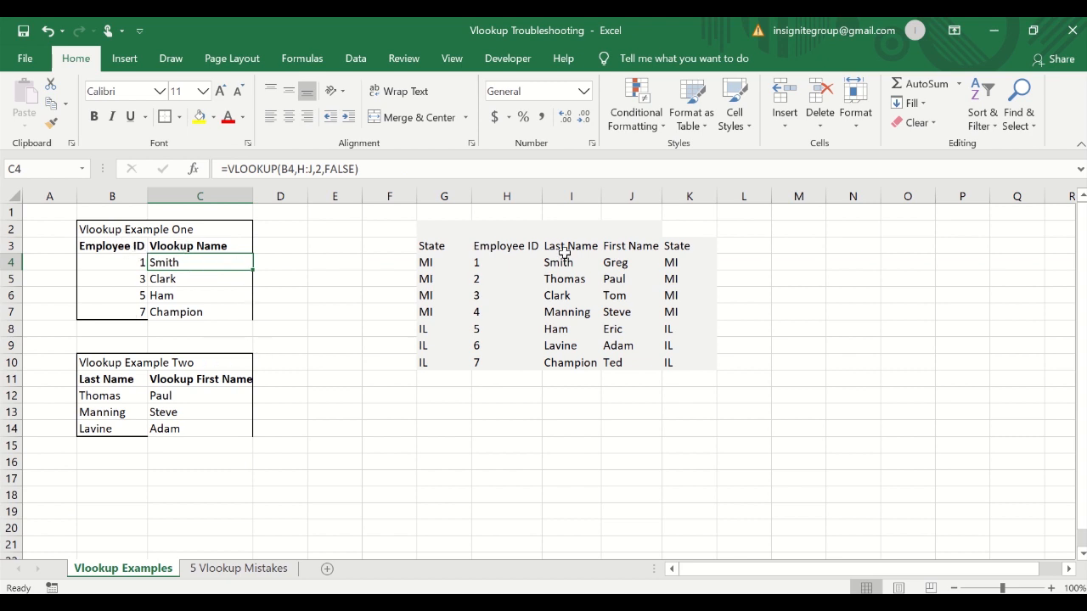
Rename the Vlookup Name header in C3 to Last Name.
left_click_drag(483, 245, 691, 249)
left_click(691, 248)
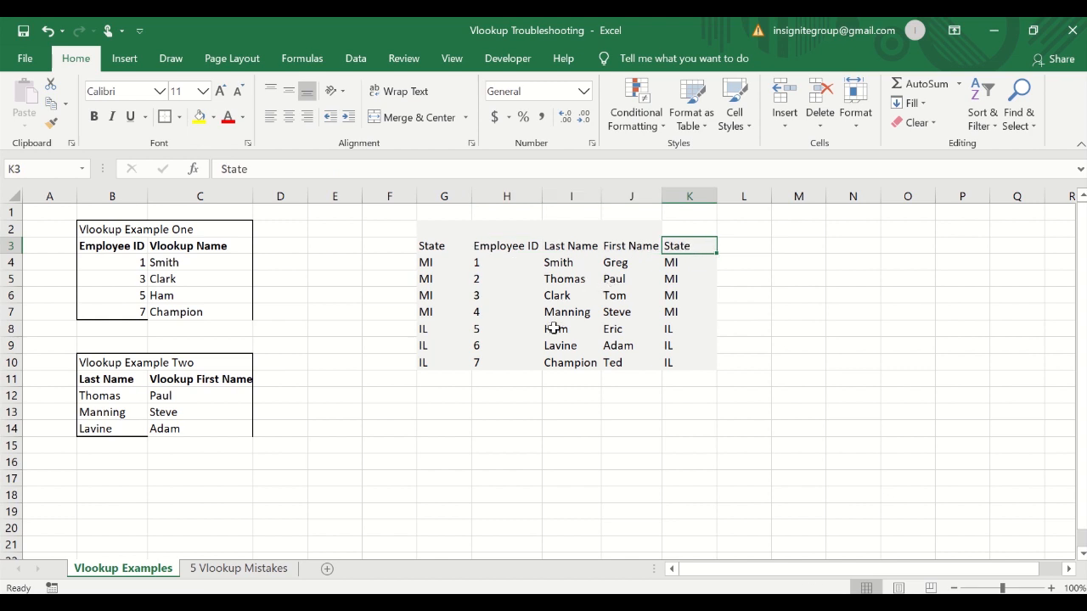
left_click(198, 246)
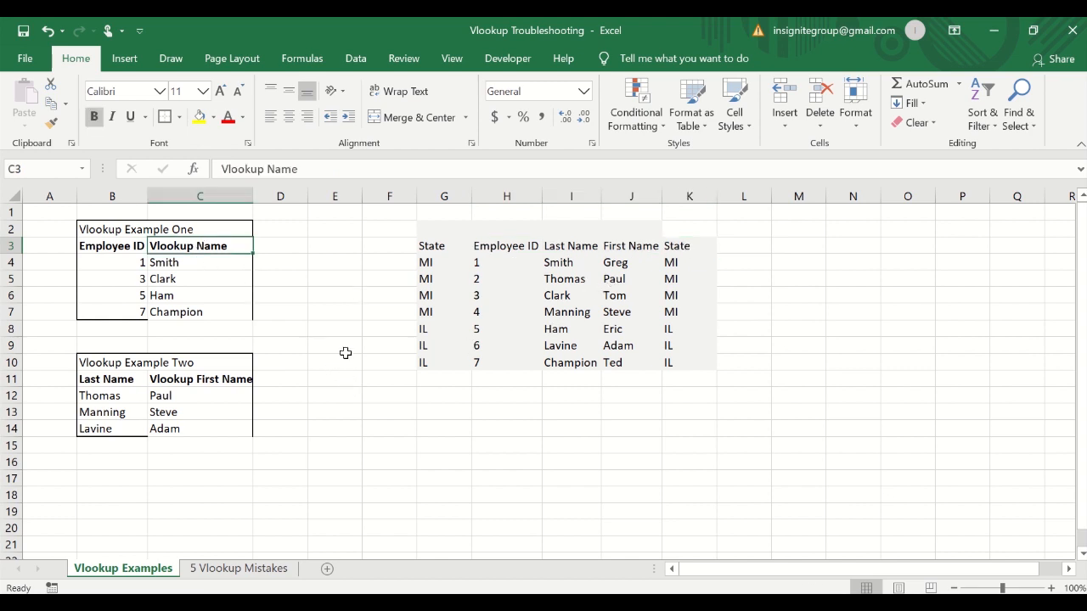
type("Last Name")
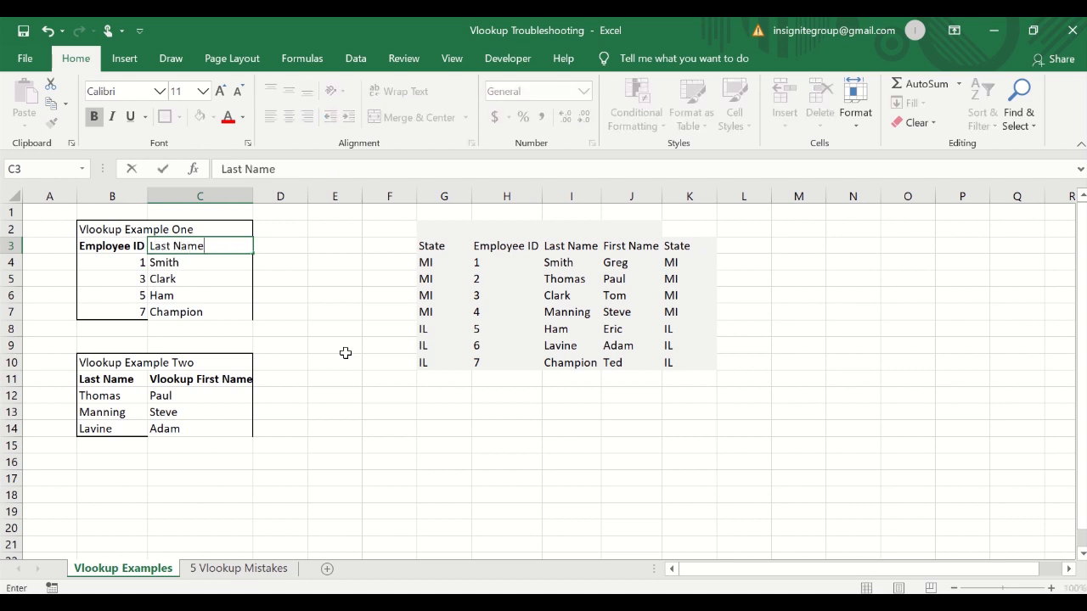
key("Return")
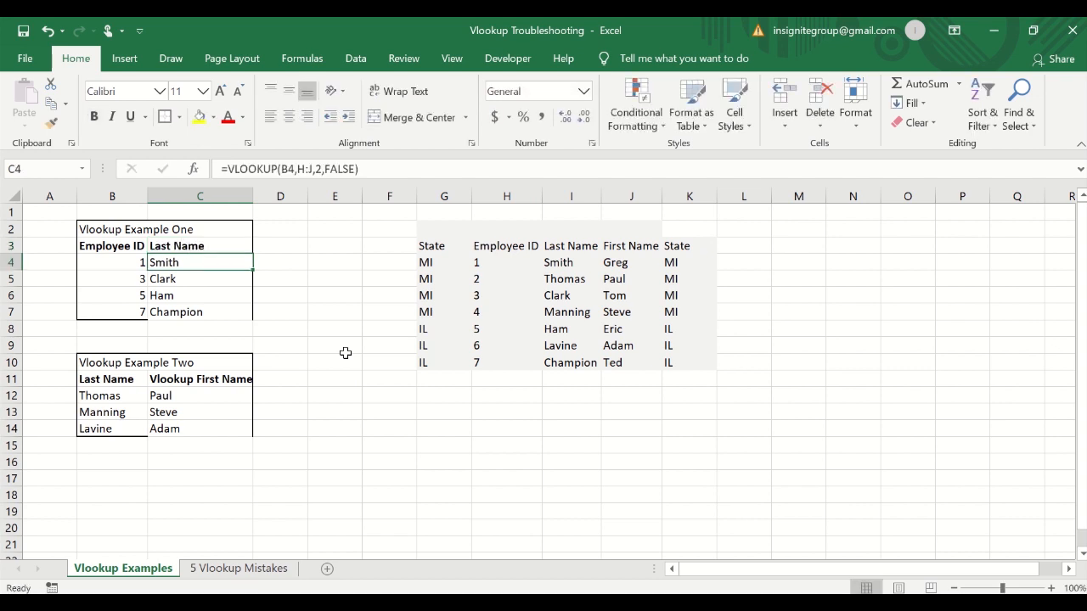
Add the header First Name in D3 next to the Last Name column.
key("Up")
key("Right")
type("First")
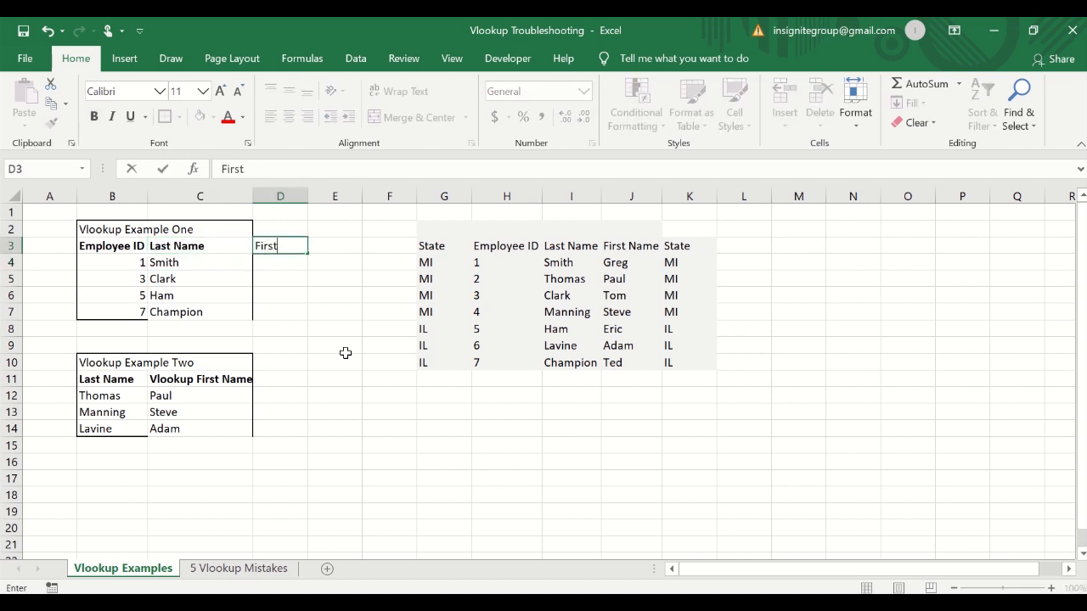
key("Return")
key("Up")
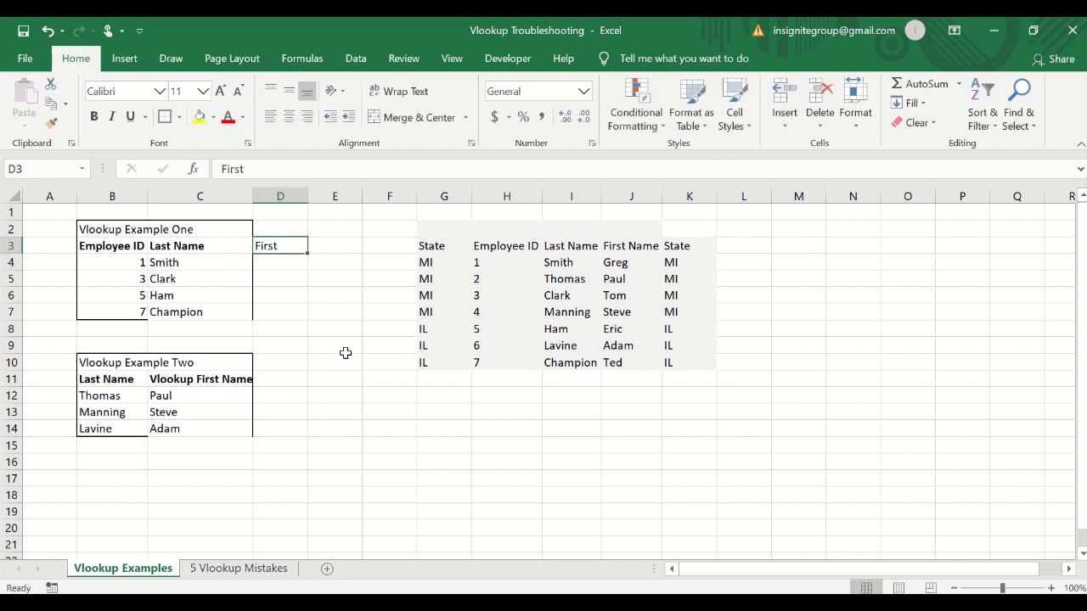
key("F2")
type("Name")
key("Return")
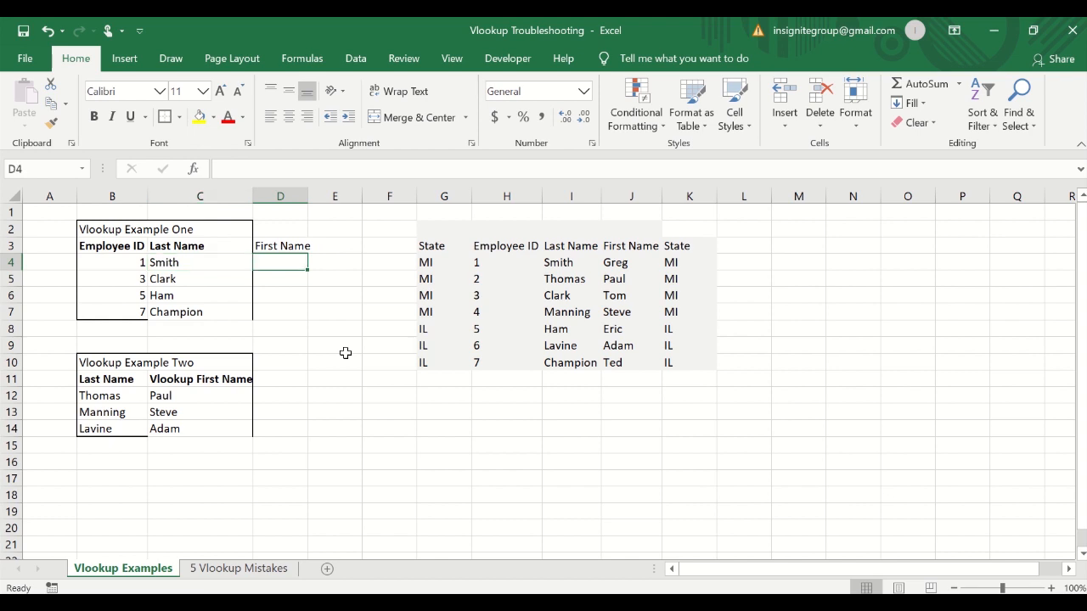
Copy C4's formula into D4 and change its column index to 3, giving =VLOOKUP(B4,H:J,3,FALSE).
key("Left")
key("Right")
key("Left")
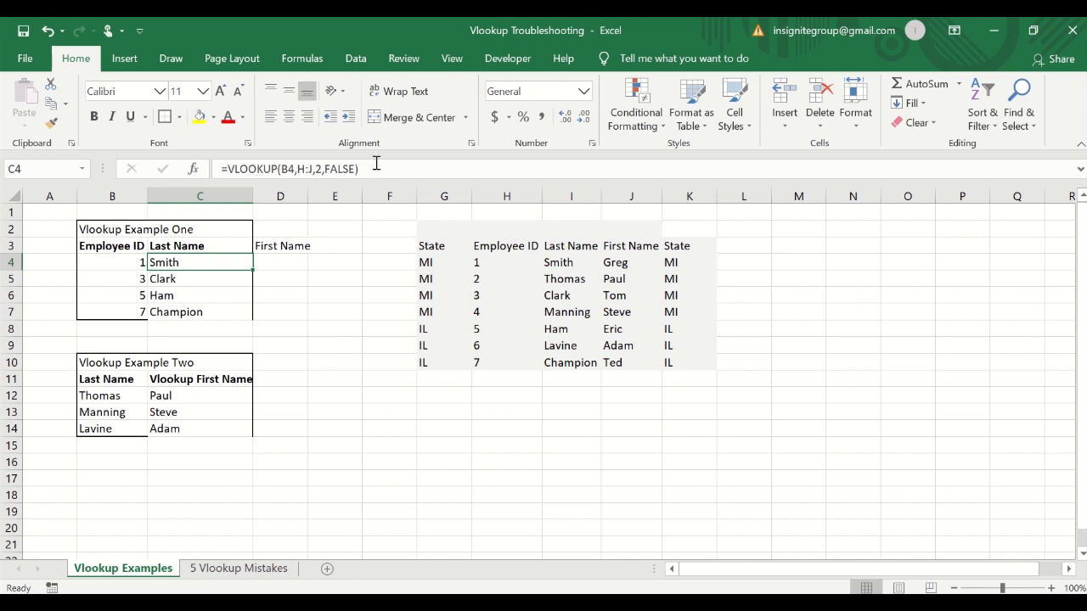
left_click_drag(365, 169, 218, 173)
key("ctrl+c")
key("Escape")
left_click(264, 267)
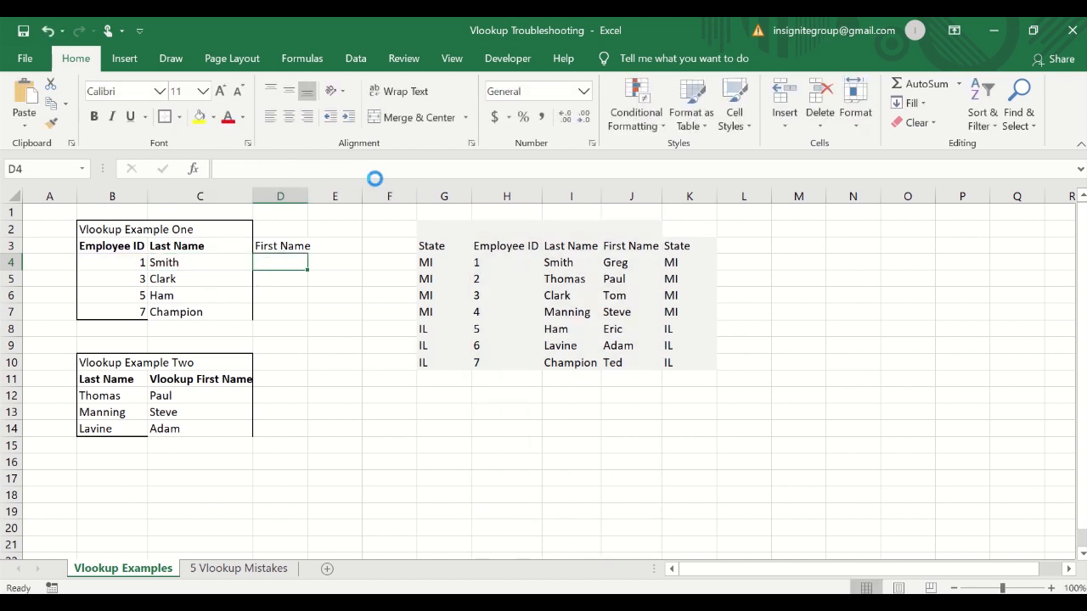
key("ctrl+v")
double_click(318, 169)
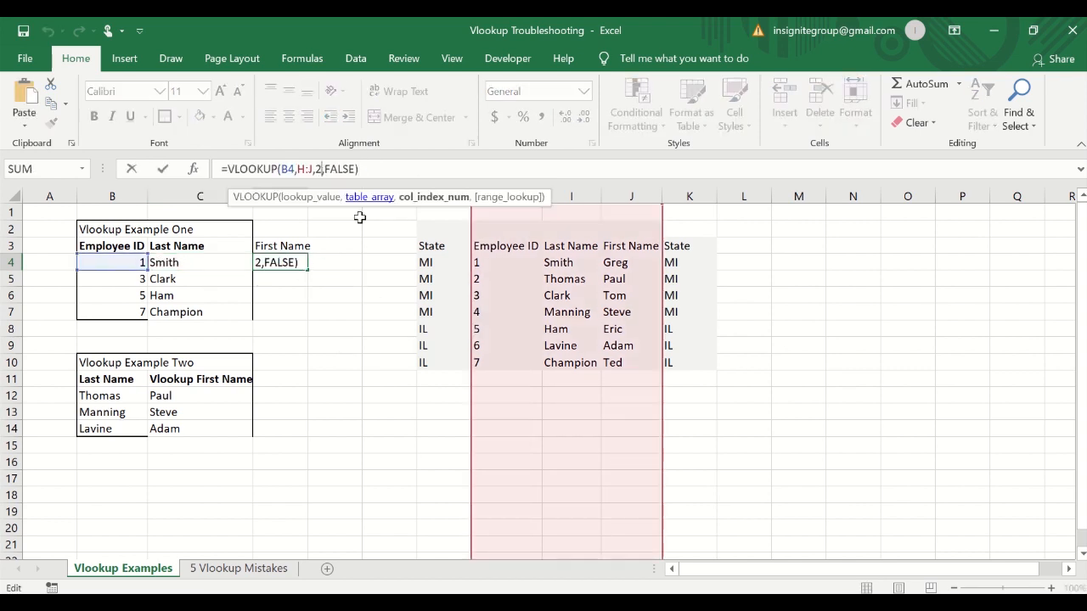
type("3")
key("Return")
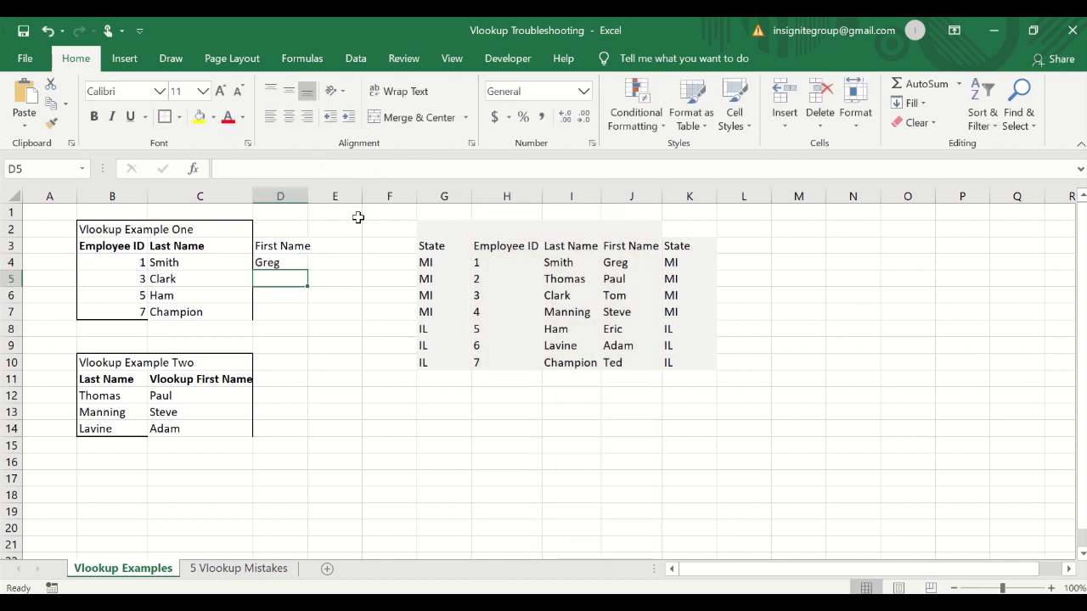
key("Up")
key("shift+Left")
key("shift+Left")
key("Left")
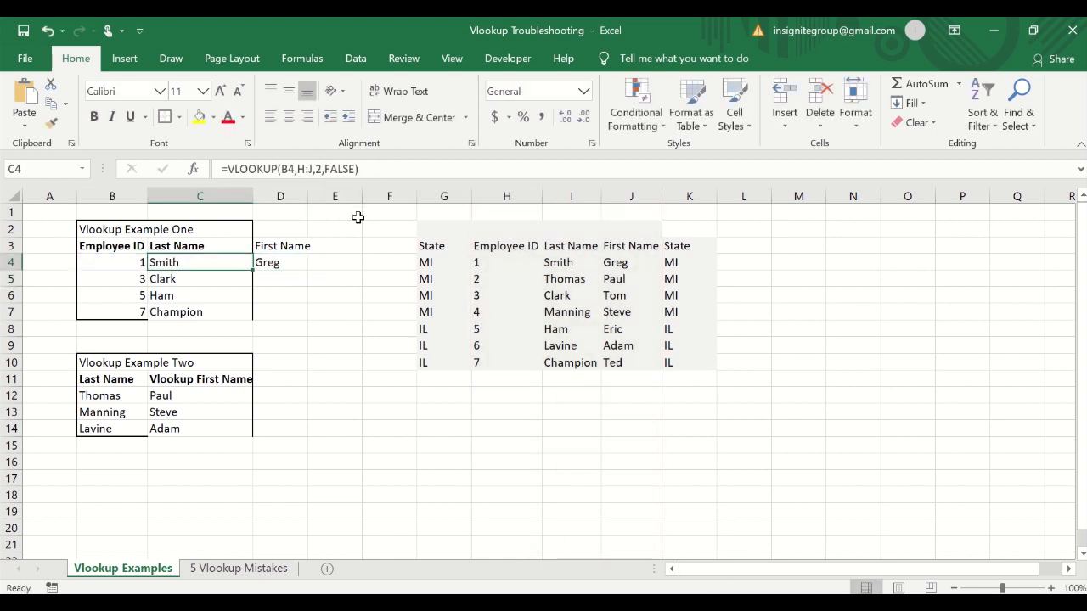
key("Right")
key("Left")
left_click(120, 228)
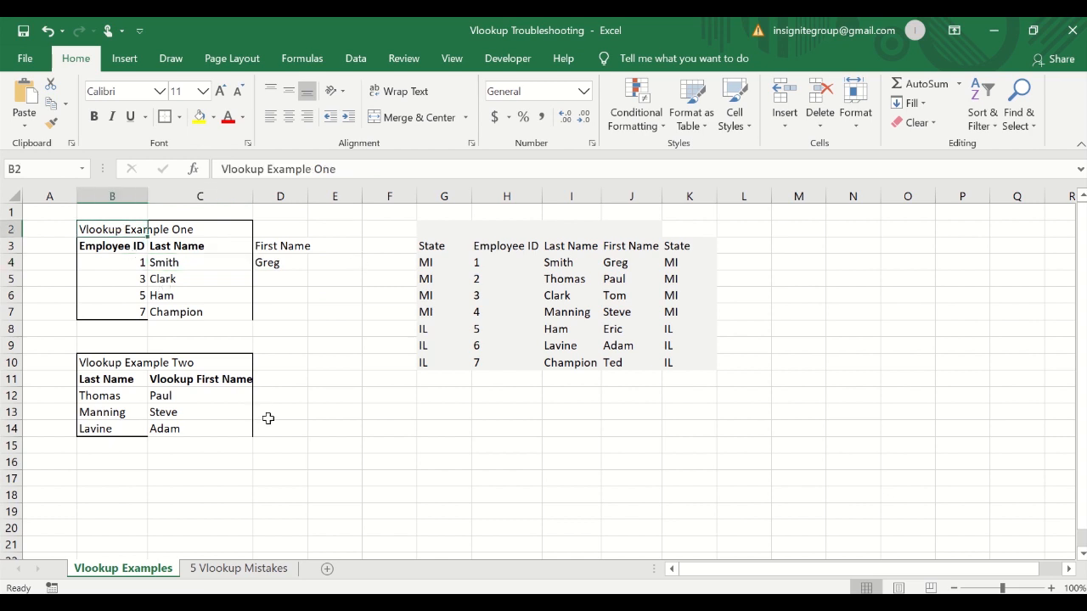